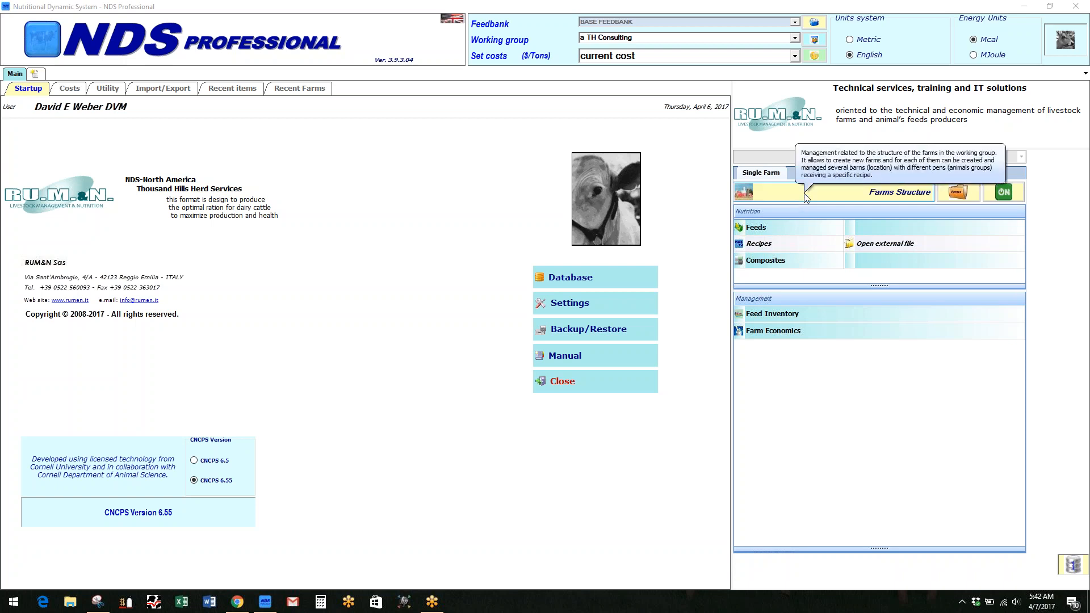
Create a new recipe for the Replacement Heifers pen in the Non Lactating Barn of the AAA DEMO farm
{"action": "left_click", "coordinate": [757, 247]}
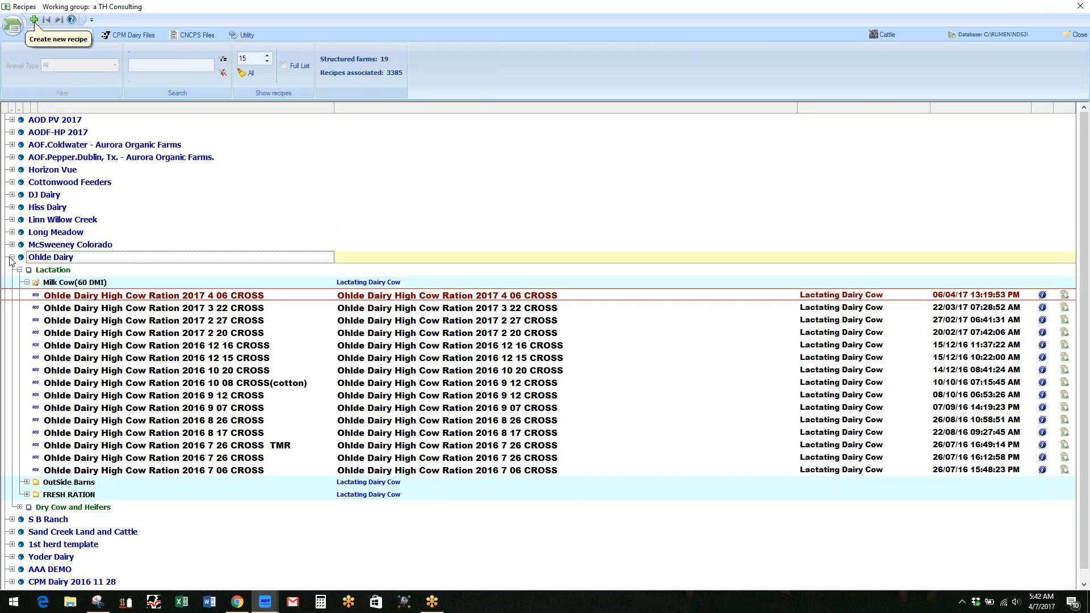
{"action": "left_click", "coordinate": [11, 257]}
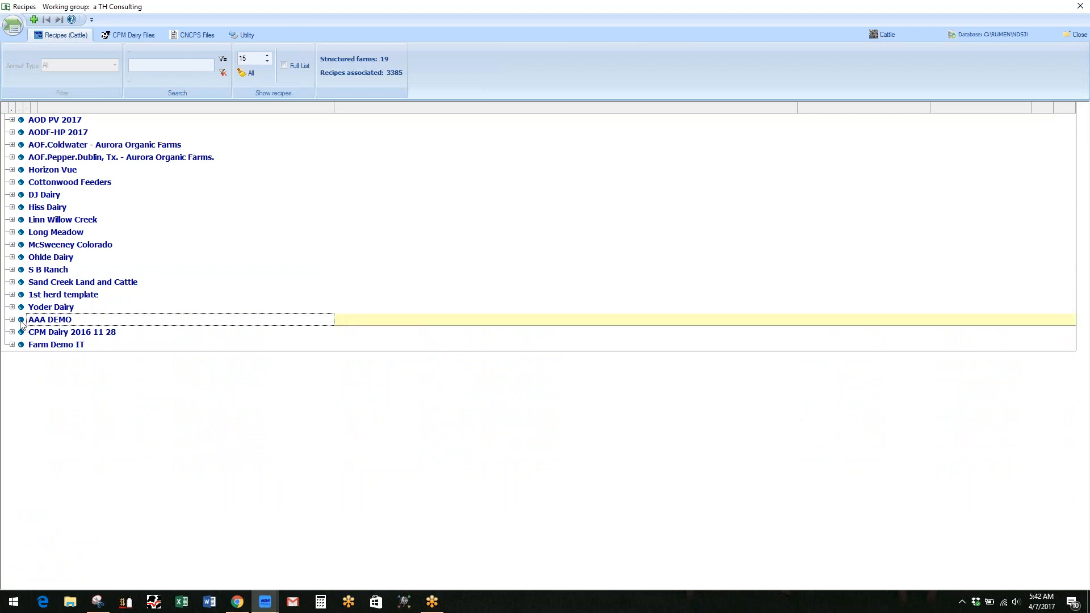
{"action": "left_click", "coordinate": [21, 320]}
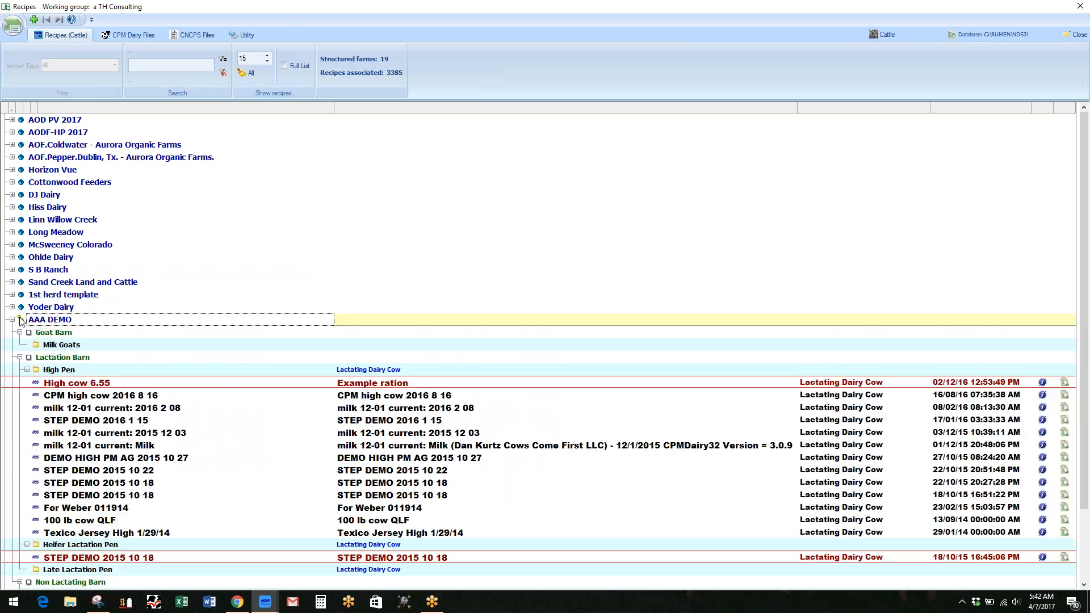
{"action": "scroll", "coordinate": [162, 301], "scroll_direction": "down", "scroll_amount": 2}
{"action": "left_click", "coordinate": [161, 276]}
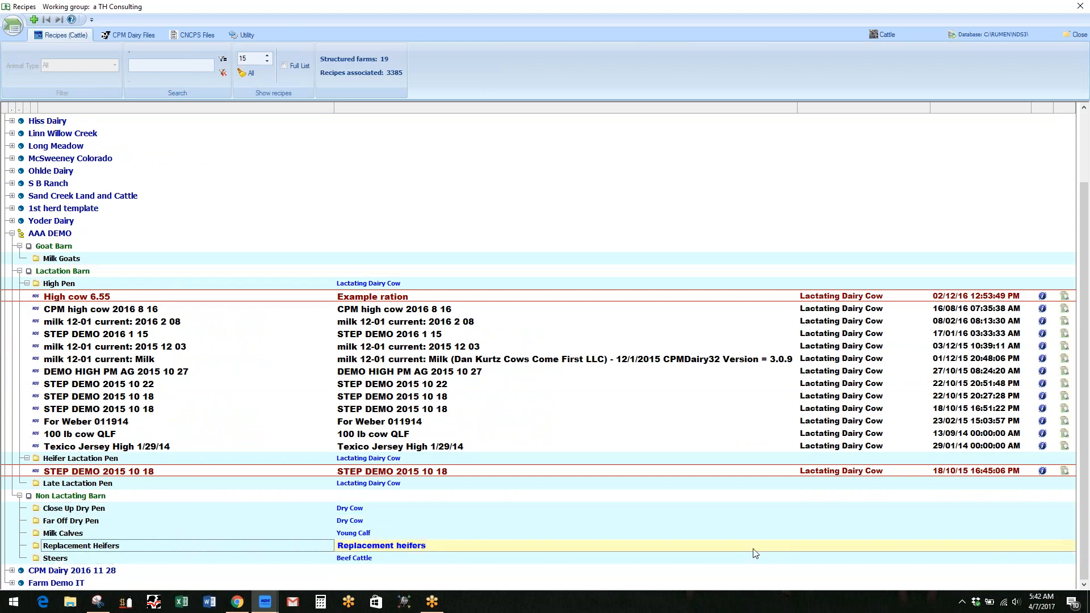
{"action": "right_click", "coordinate": [80, 547]}
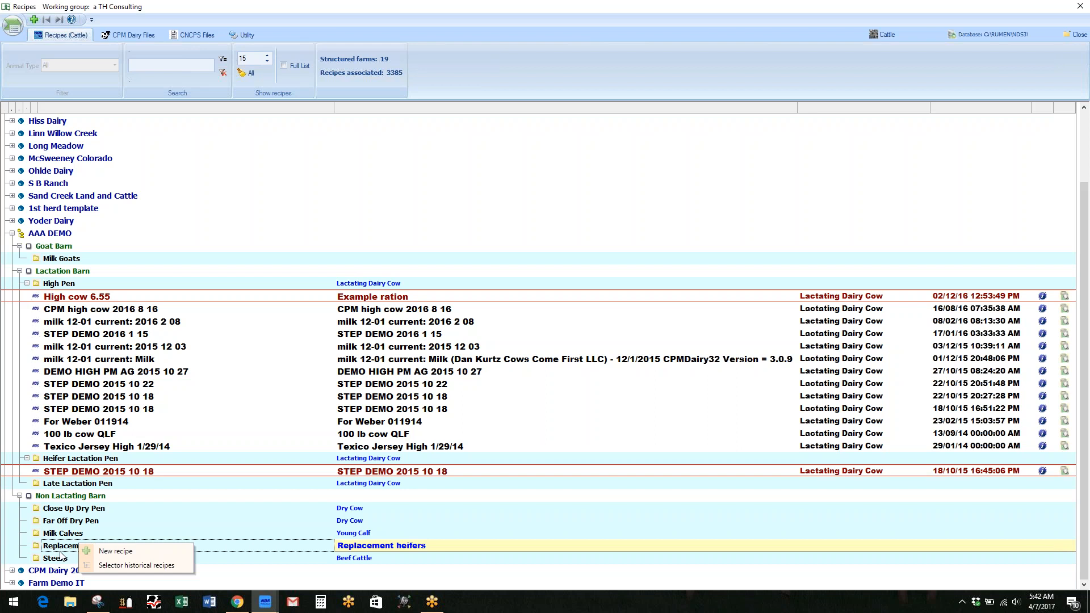
{"action": "left_click", "coordinate": [114, 551]}
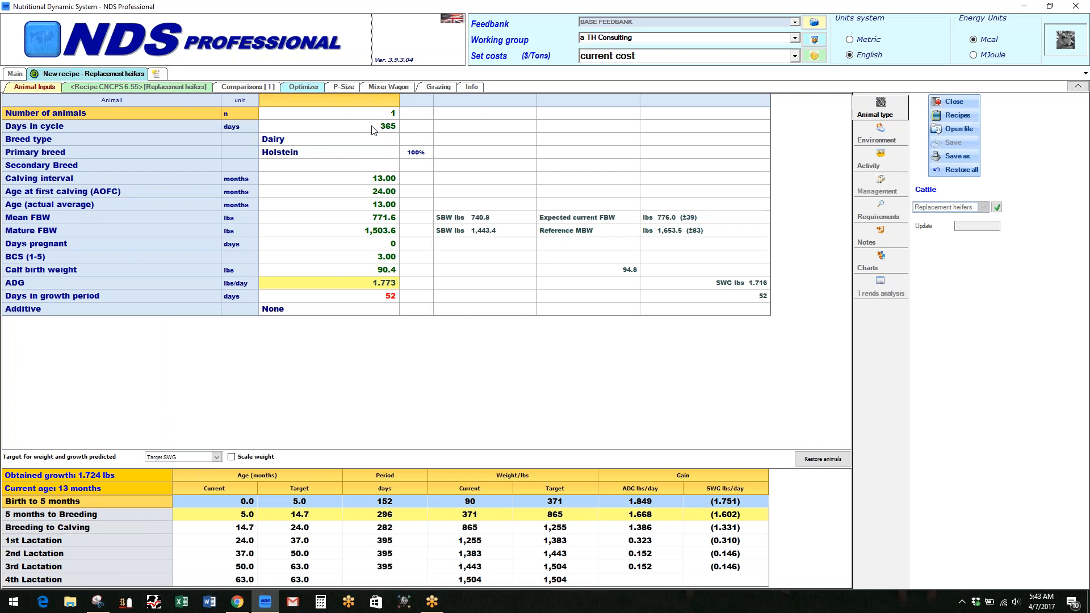
{"action": "left_click", "coordinate": [370, 107]}
{"action": "left_click", "coordinate": [388, 182]}
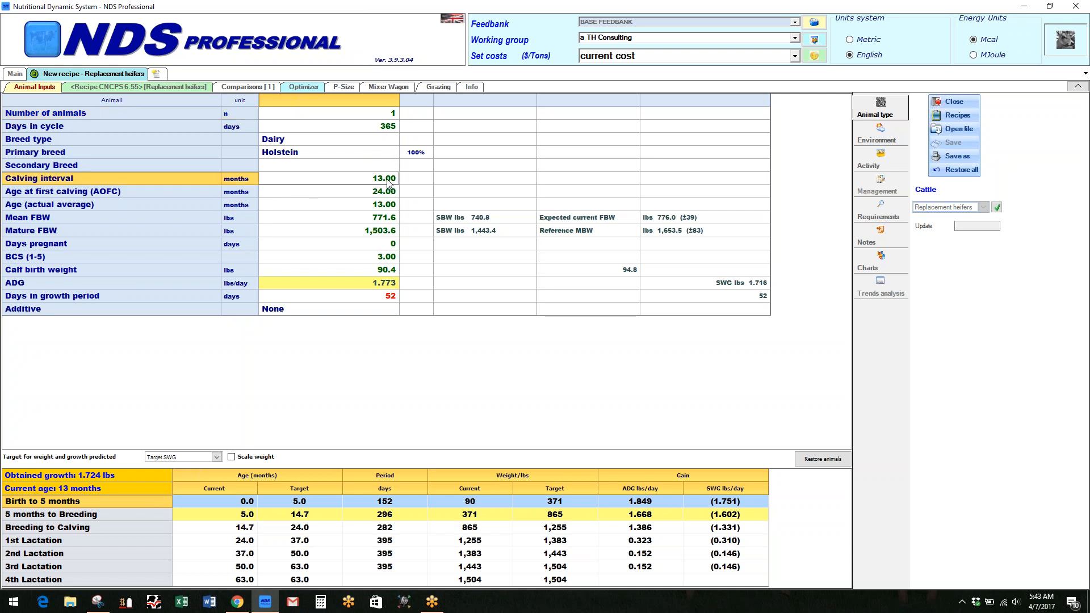
{"action": "left_click", "coordinate": [379, 208]}
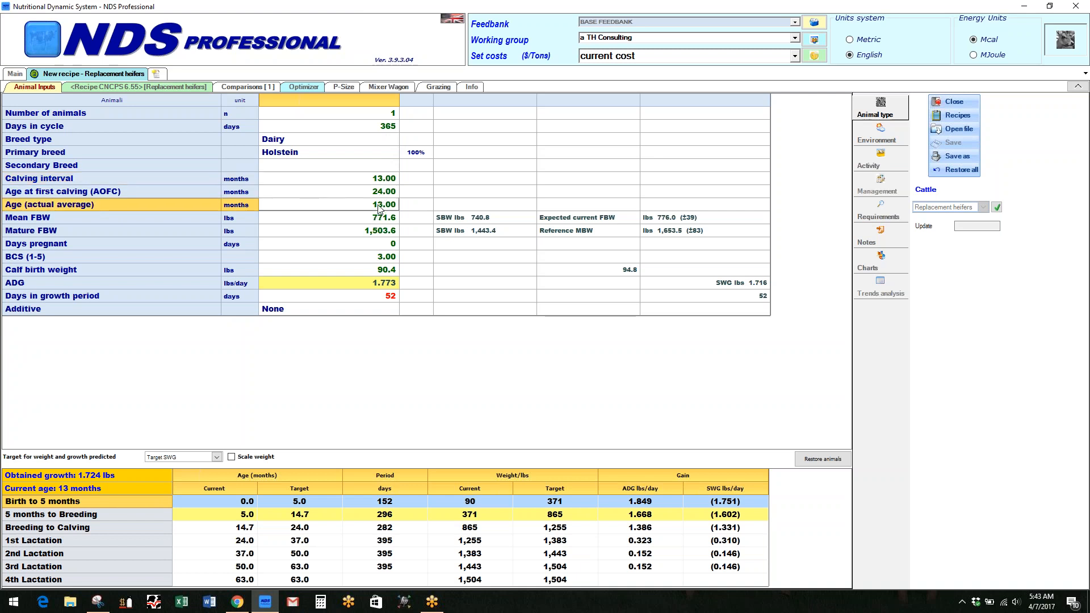
{"action": "left_click", "coordinate": [379, 194]}
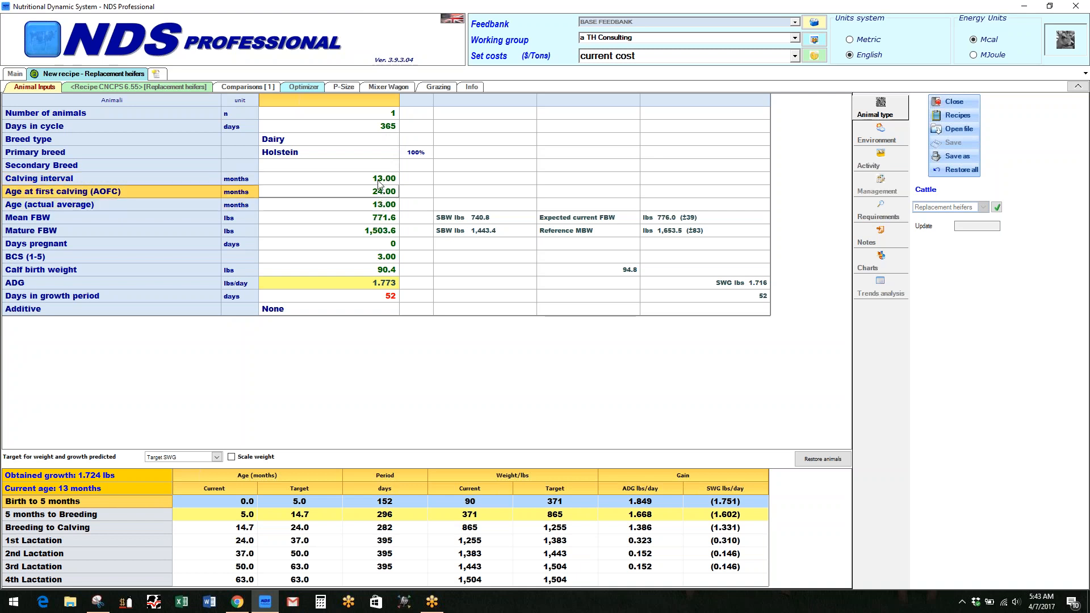
{"action": "left_click", "coordinate": [379, 178]}
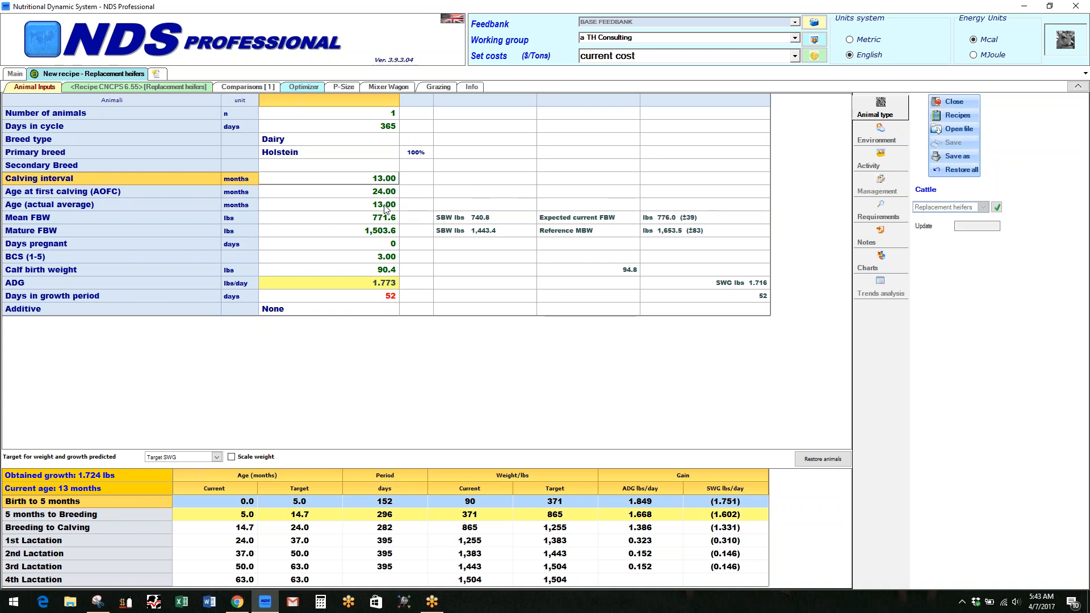
Set the mean FBW to 800 lbs, the mature FBW to 1550 lbs and the calf birth weight to 85 lbs
{"action": "left_click", "coordinate": [384, 221]}
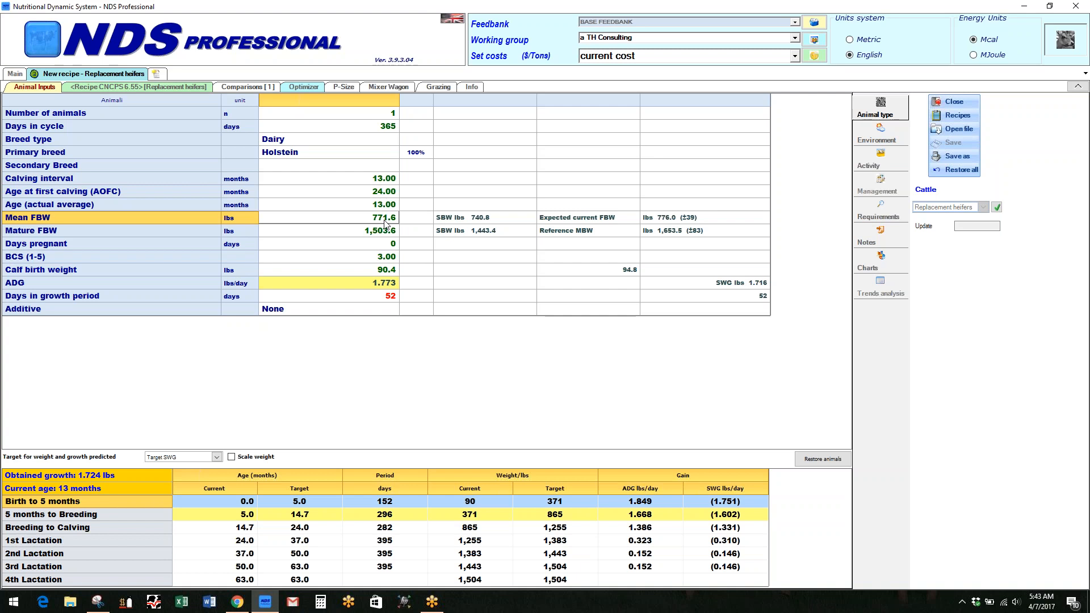
{"action": "type", "text": "800"}
{"action": "key", "text": "Return"}
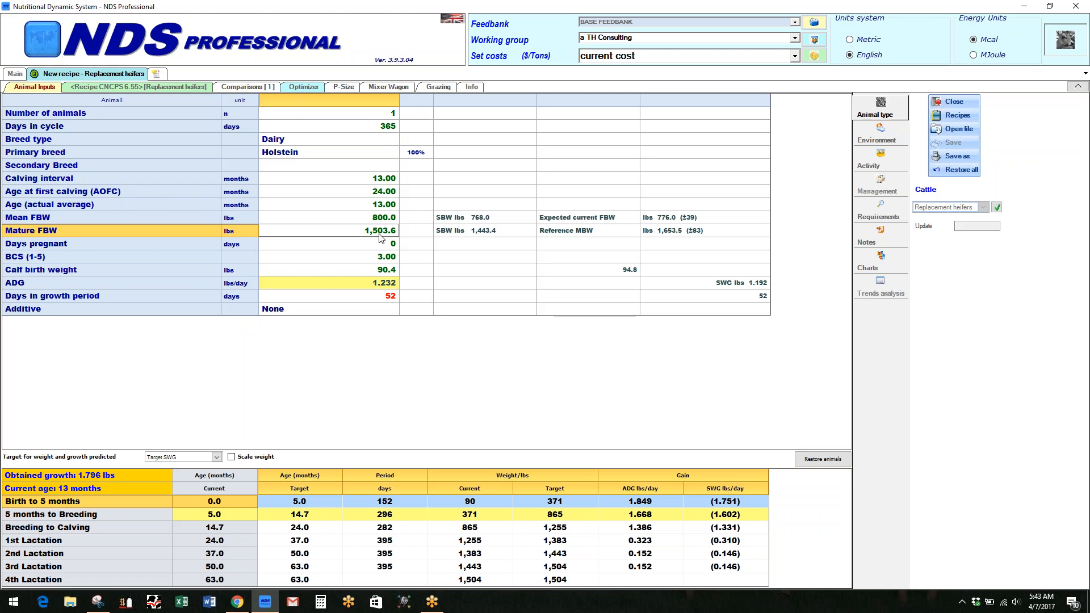
{"action": "type", "text": "1550"}
{"action": "key", "text": "Return"}
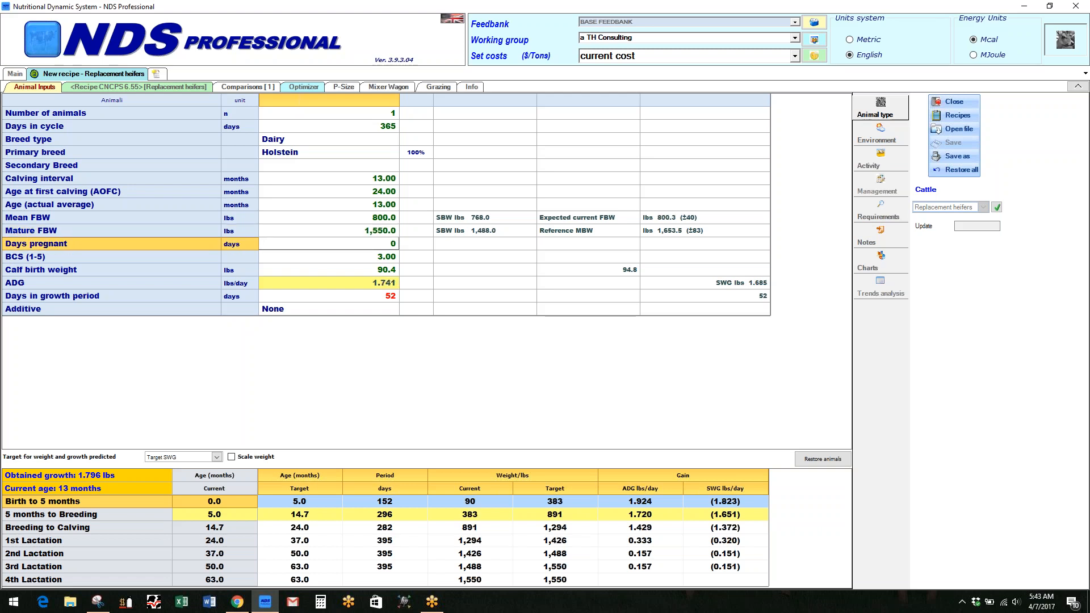
{"action": "left_click", "coordinate": [384, 274]}
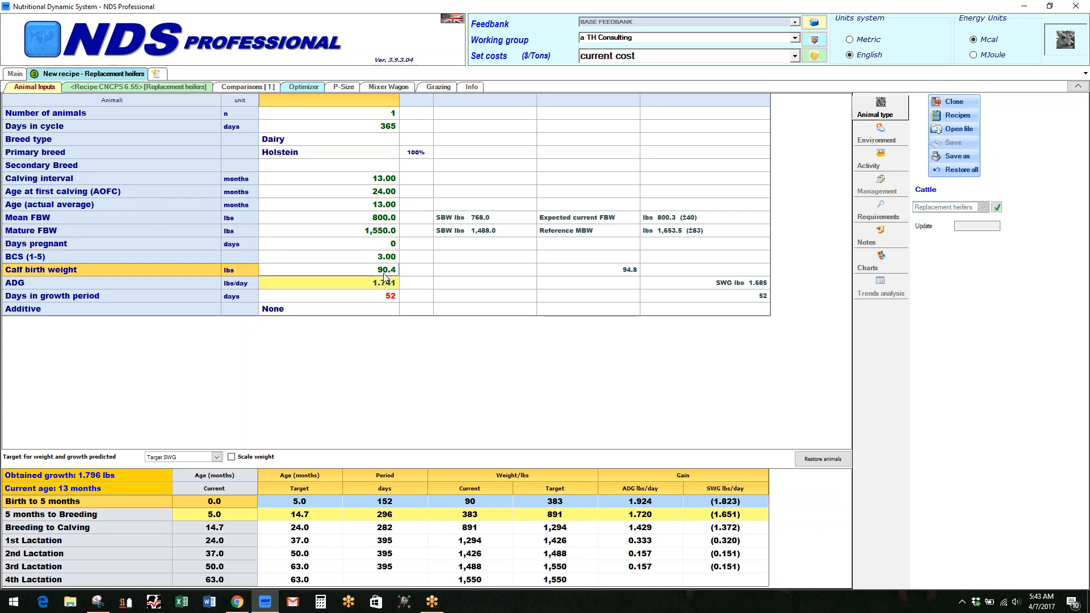
{"action": "type", "text": "85"}
{"action": "key", "text": "Return"}
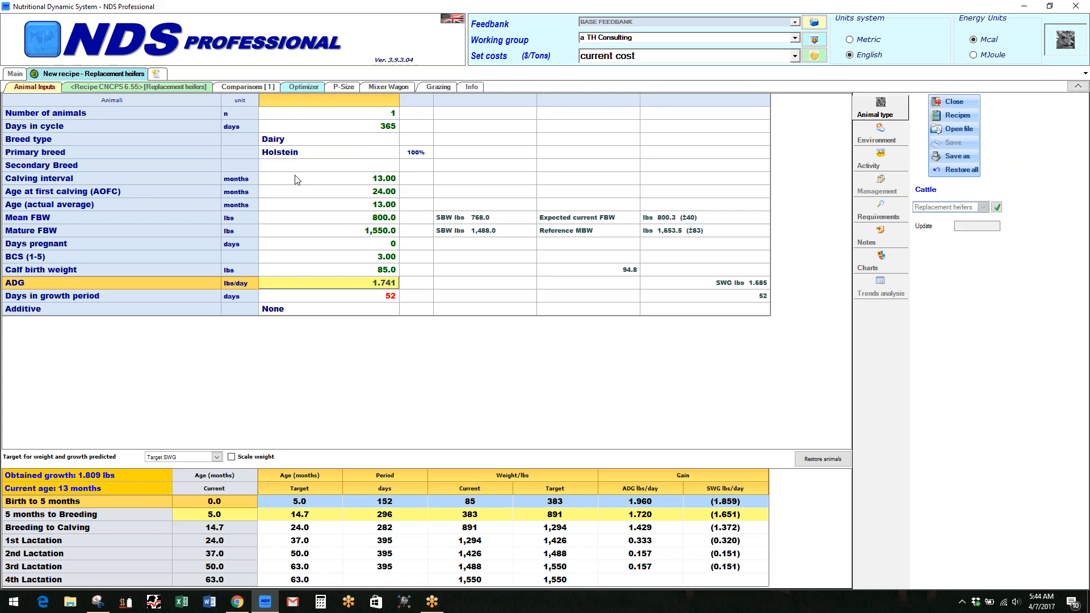
Base the predicted weight and growth target on Inputted ADG and set the ADG to 1.9 lbs/day
{"action": "left_click", "coordinate": [217, 459]}
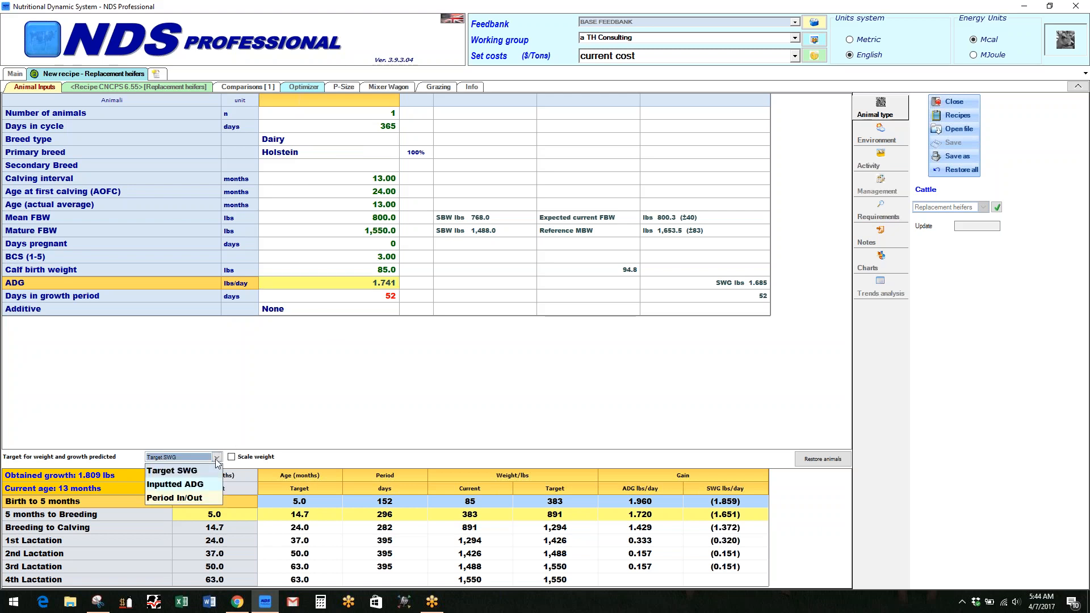
{"action": "left_click", "coordinate": [181, 486]}
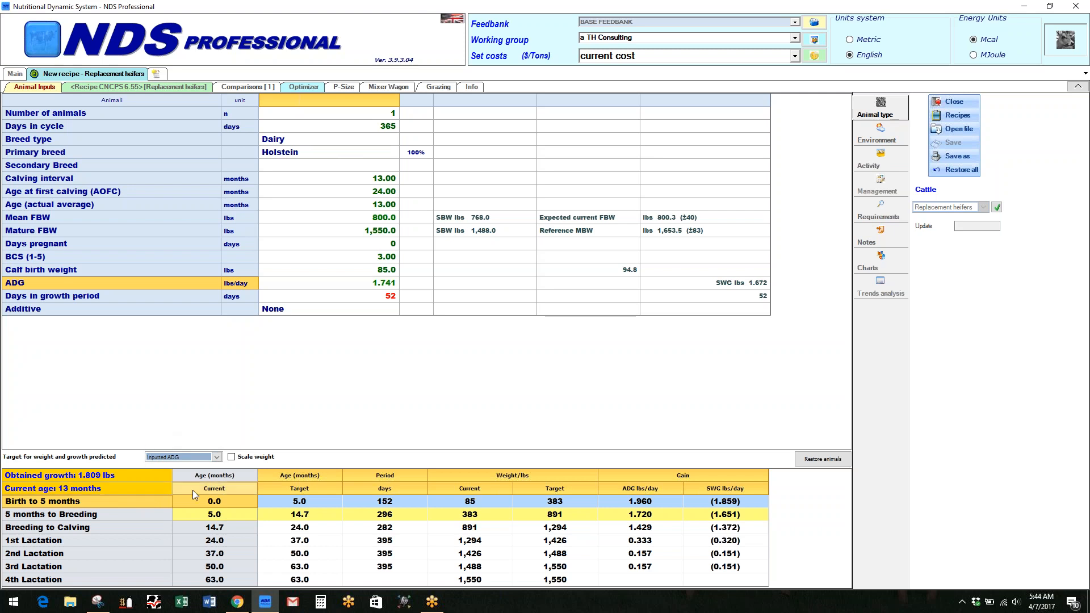
{"action": "left_click", "coordinate": [392, 285]}
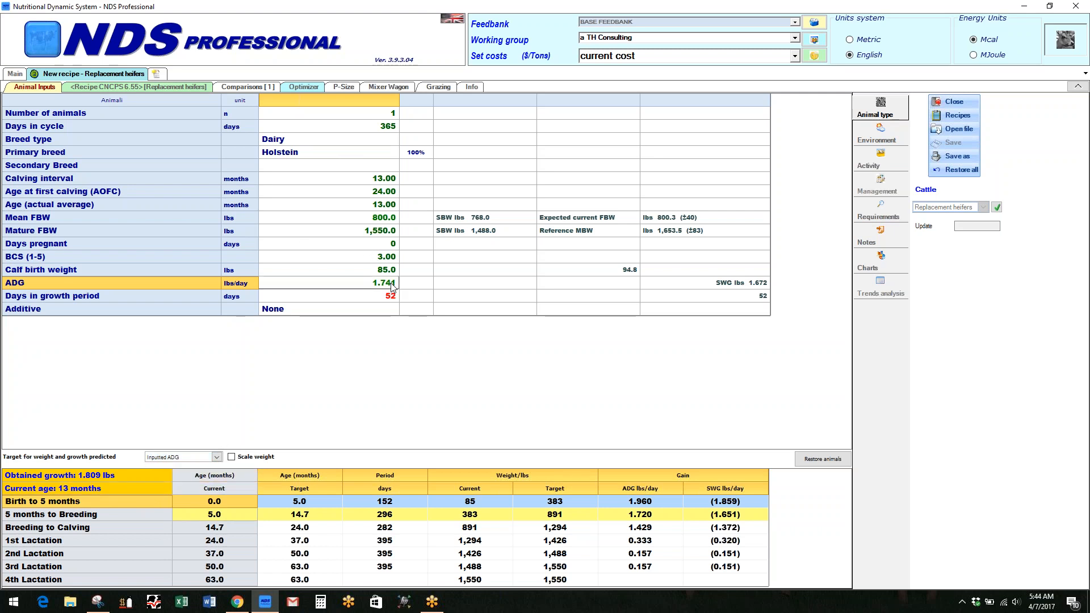
{"action": "type", "text": "1.9"}
{"action": "key", "text": "Return"}
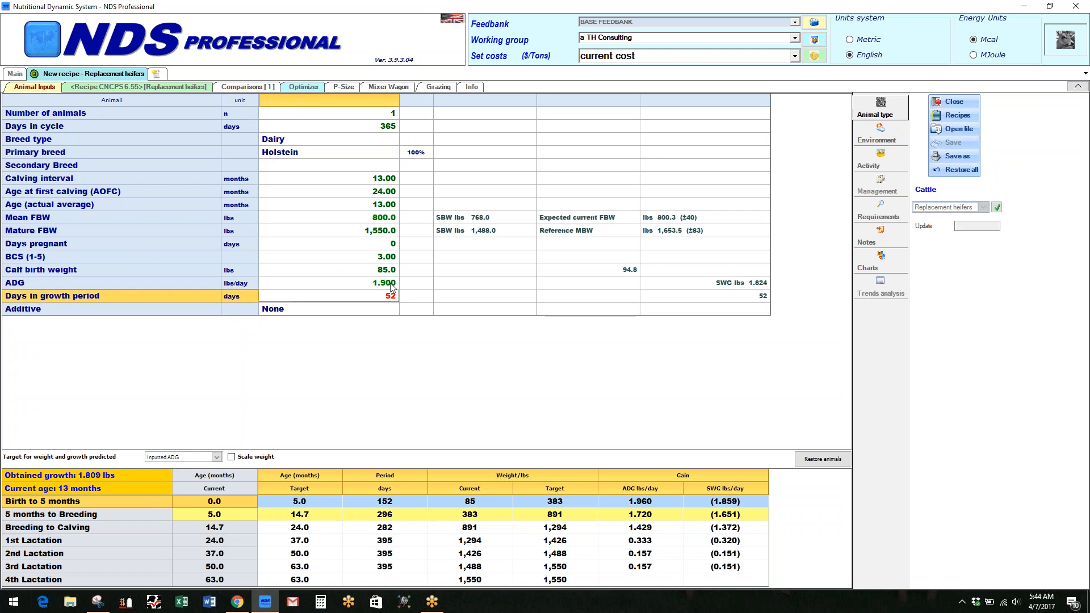
Set the additive for the replacement heifers to Ionophores
{"action": "left_click", "coordinate": [391, 309]}
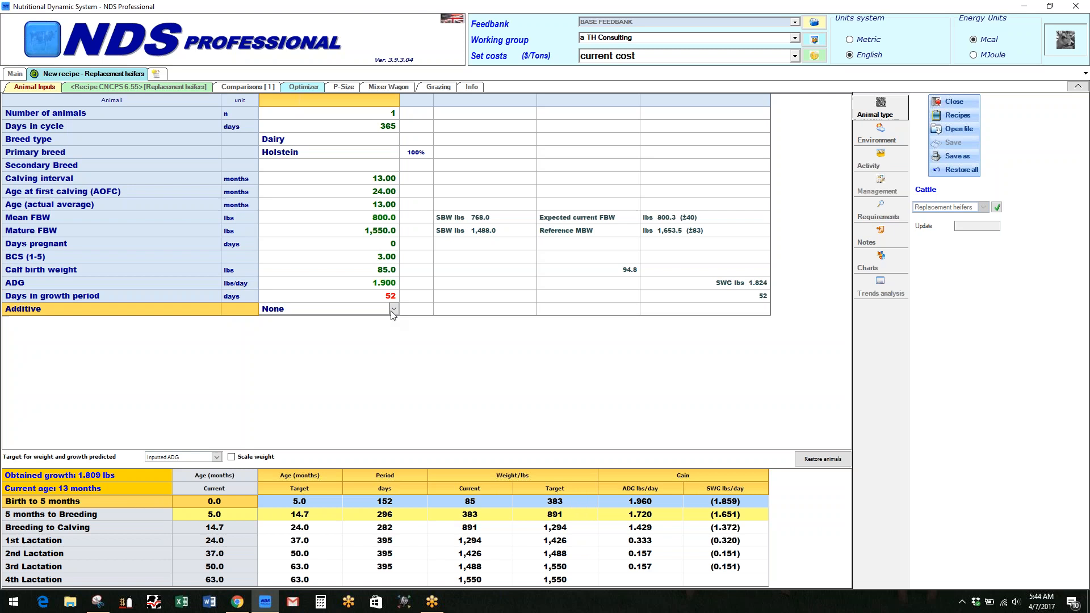
{"action": "left_click", "coordinate": [392, 309]}
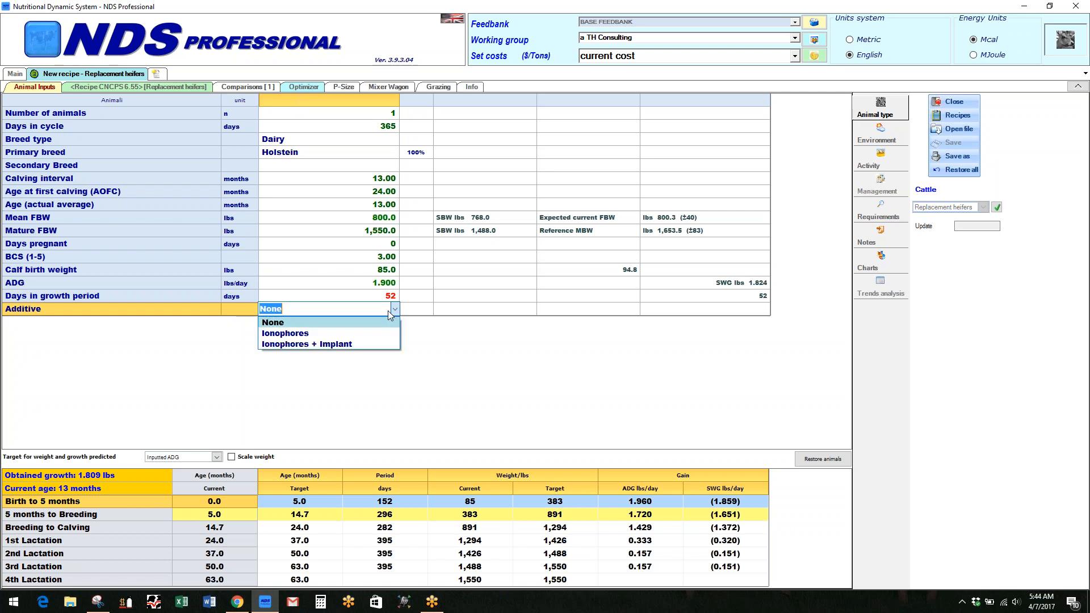
{"action": "left_click", "coordinate": [302, 335]}
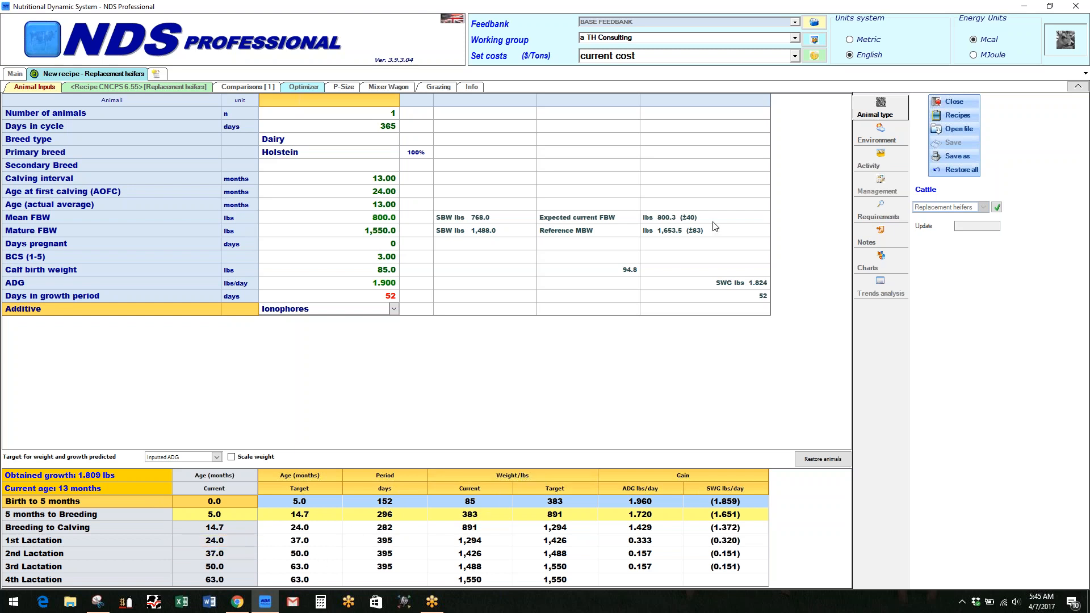
Enlarge the growth curve chart and examine the weights from insemination through the later calvings
{"action": "left_click", "coordinate": [867, 260]}
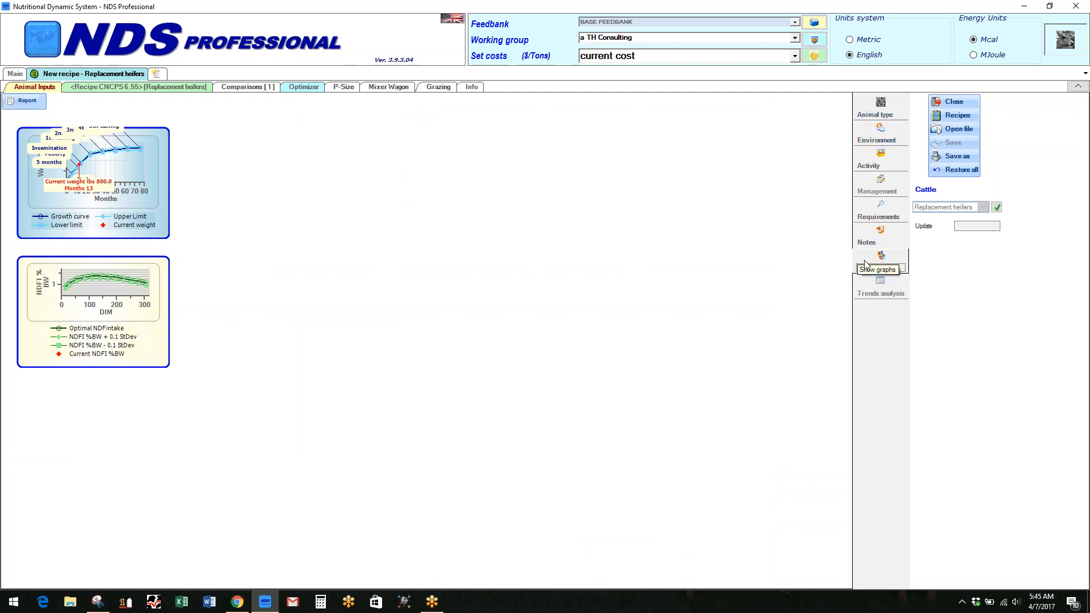
{"action": "left_click", "coordinate": [130, 176]}
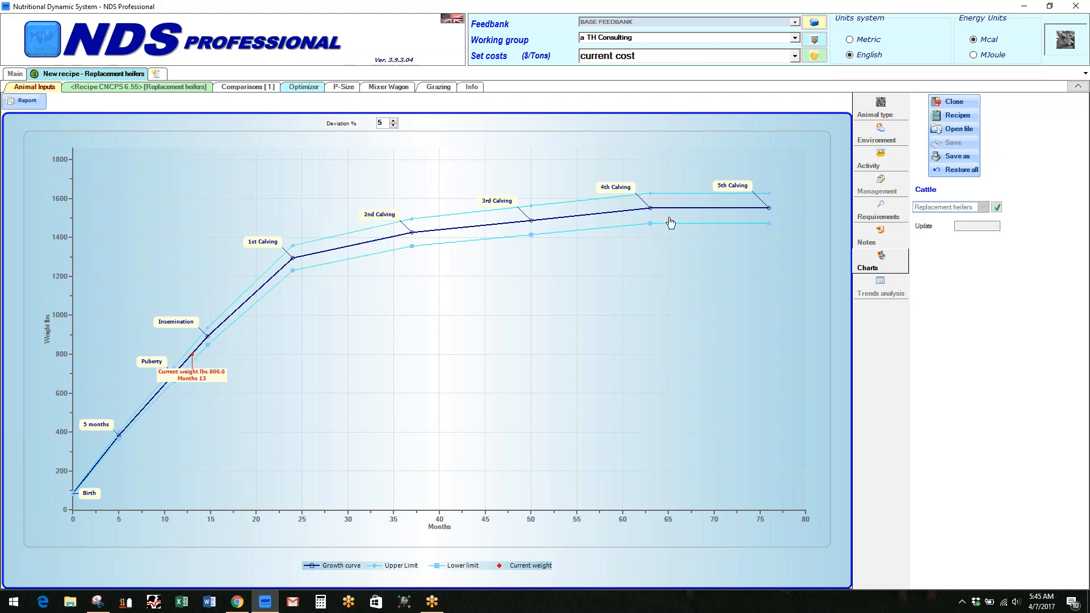
{"action": "mouse_move", "coordinate": [771, 211]}
{"action": "mouse_move", "coordinate": [649, 214]}
{"action": "mouse_move", "coordinate": [293, 262]}
{"action": "mouse_move", "coordinate": [209, 339]}
Set the age at first calving to 22 months and check its effect on the growth curve chart
{"action": "left_click", "coordinate": [870, 113]}
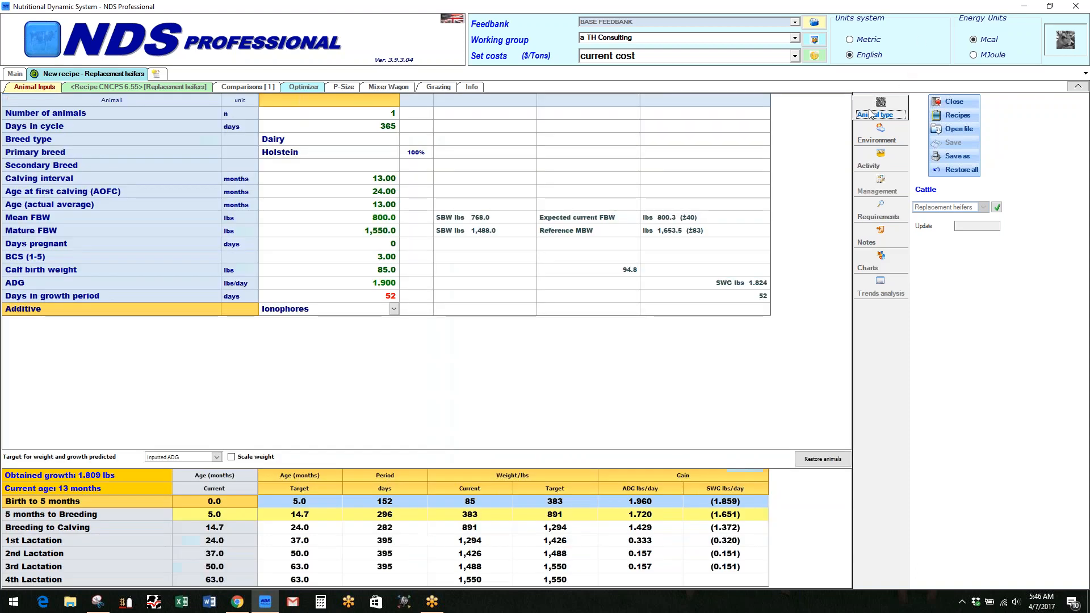
{"action": "left_click", "coordinate": [376, 194]}
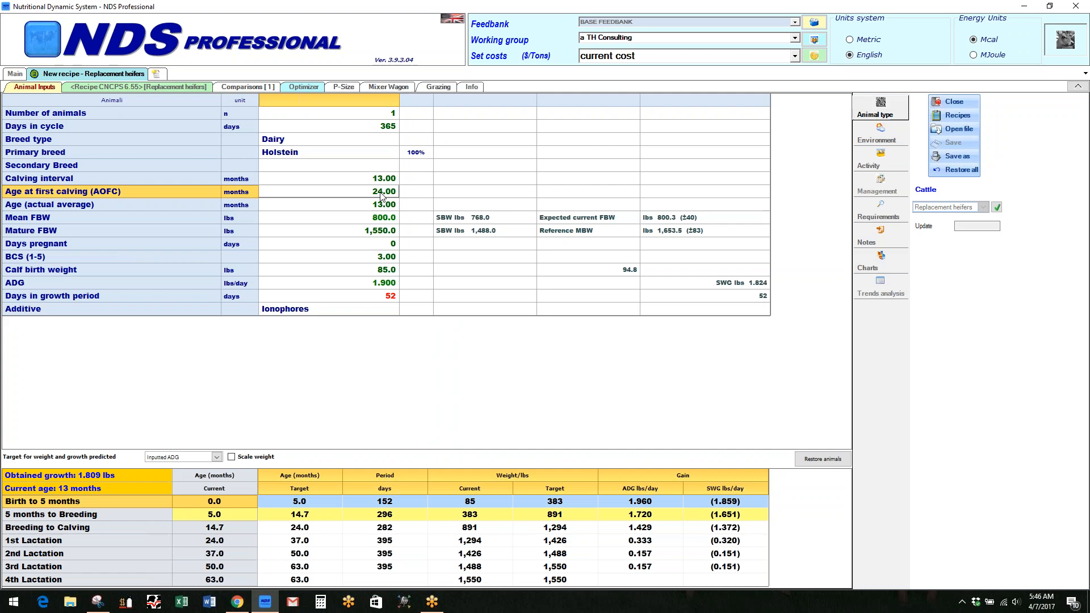
{"action": "type", "text": "22"}
{"action": "key", "text": "Return"}
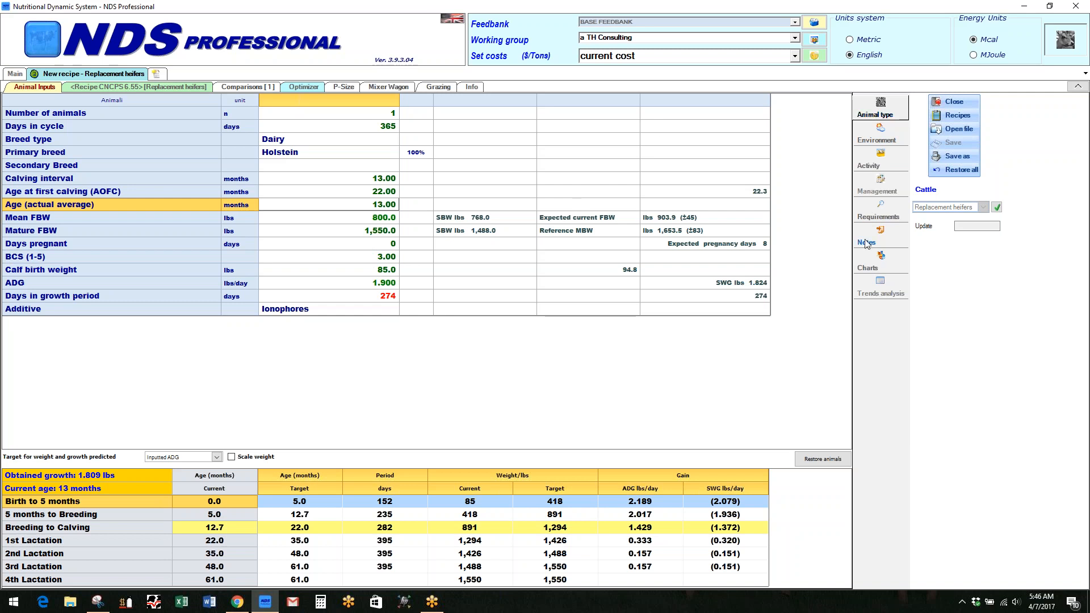
{"action": "left_click", "coordinate": [875, 263]}
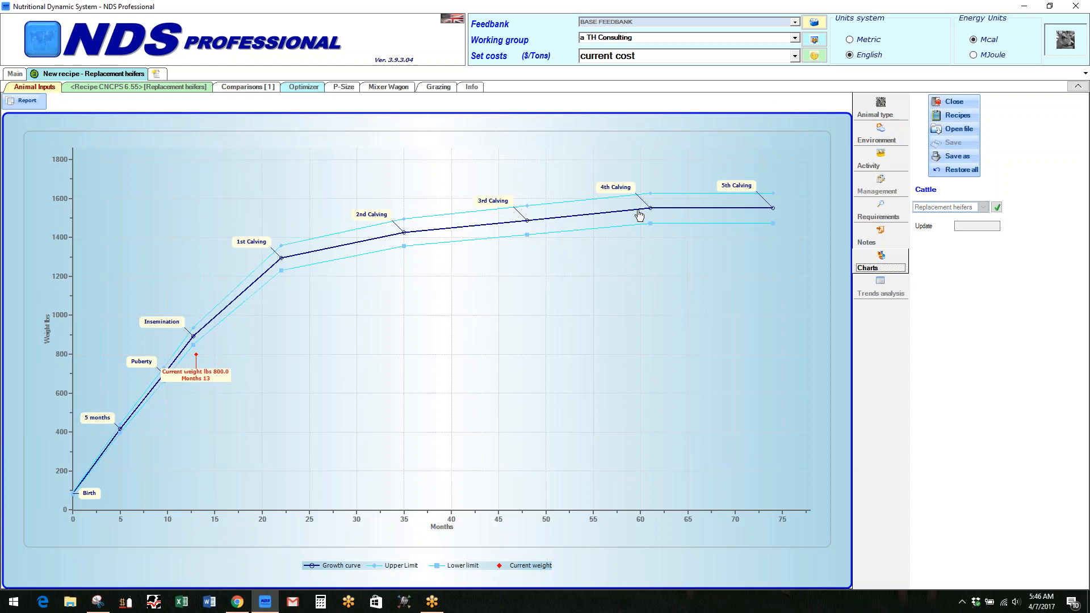
{"action": "mouse_move", "coordinate": [654, 214]}
Set the age at first calving (AOFC) to 23 months in the animal inputs
{"action": "left_click", "coordinate": [876, 113]}
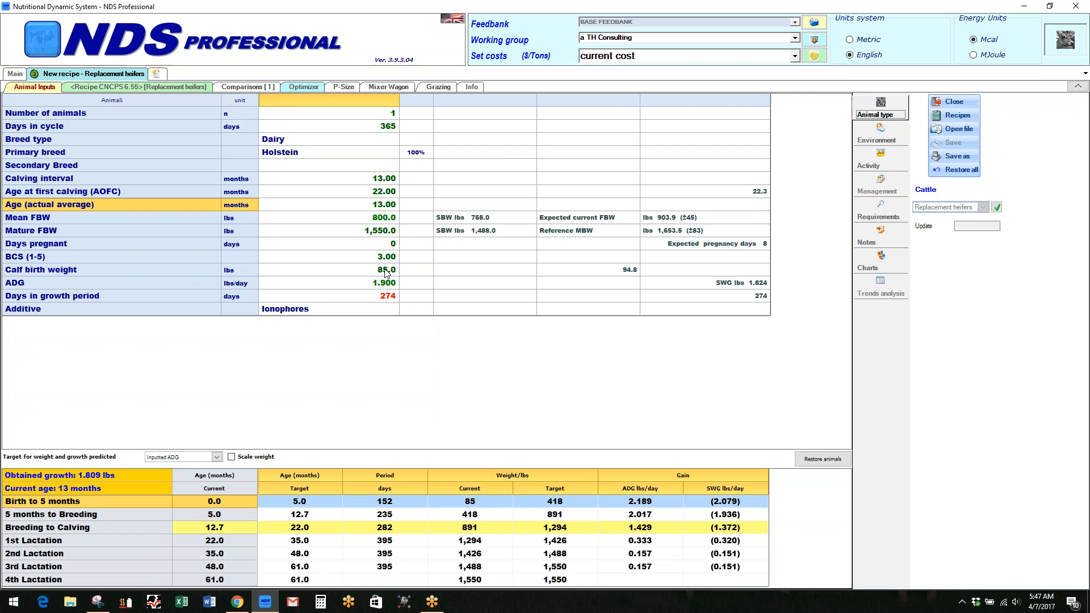
{"action": "left_click", "coordinate": [381, 194]}
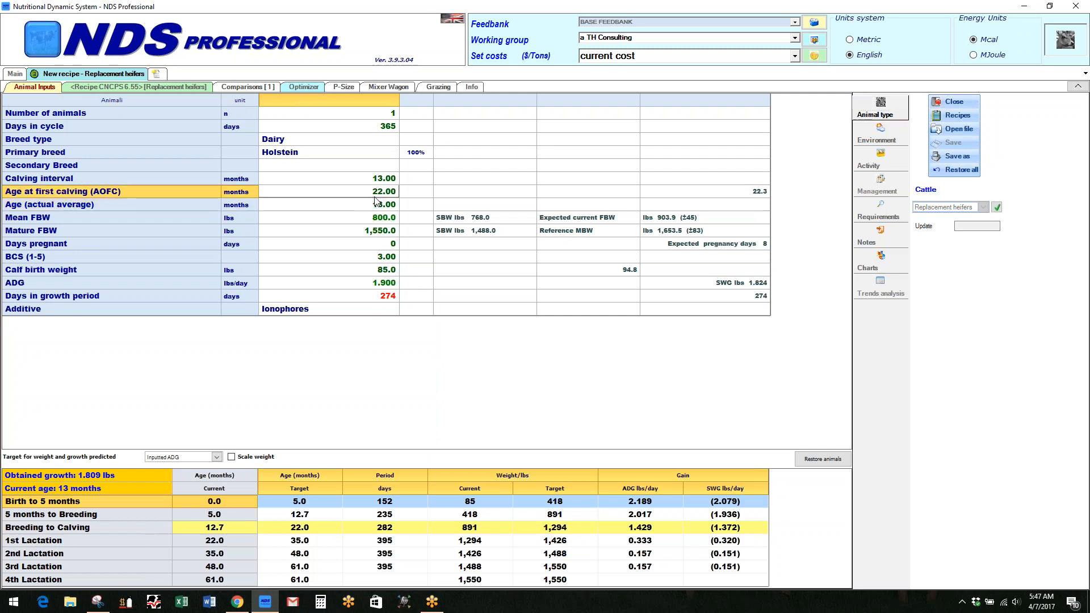
{"action": "type", "text": "23"}
{"action": "key", "text": "Return"}
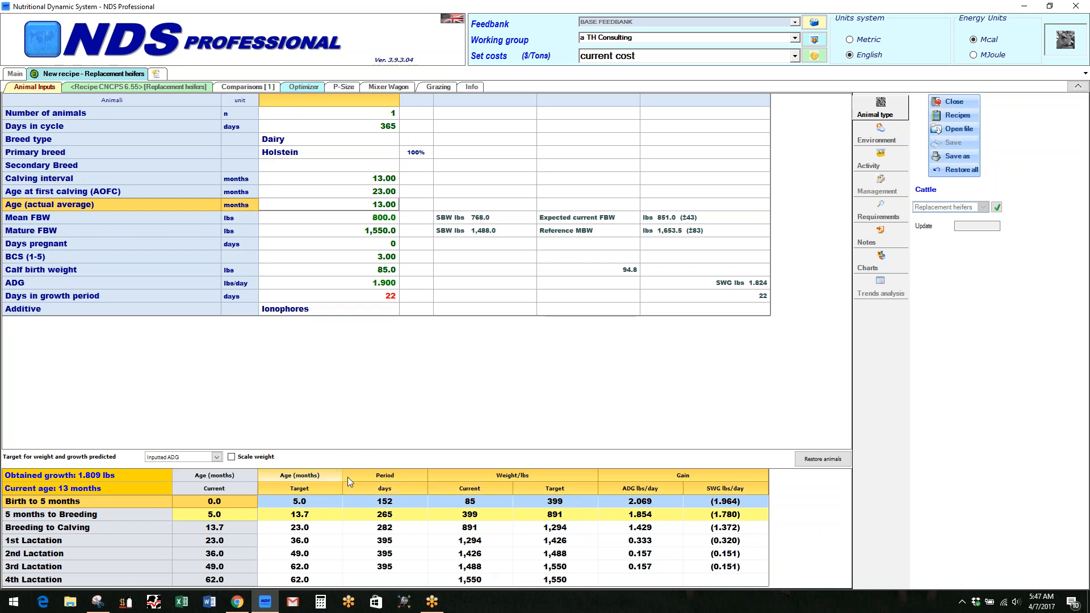
Set the location type in the heifers' activity inputs to Dry lots
{"action": "left_click", "coordinate": [882, 136]}
{"action": "left_click", "coordinate": [868, 161]}
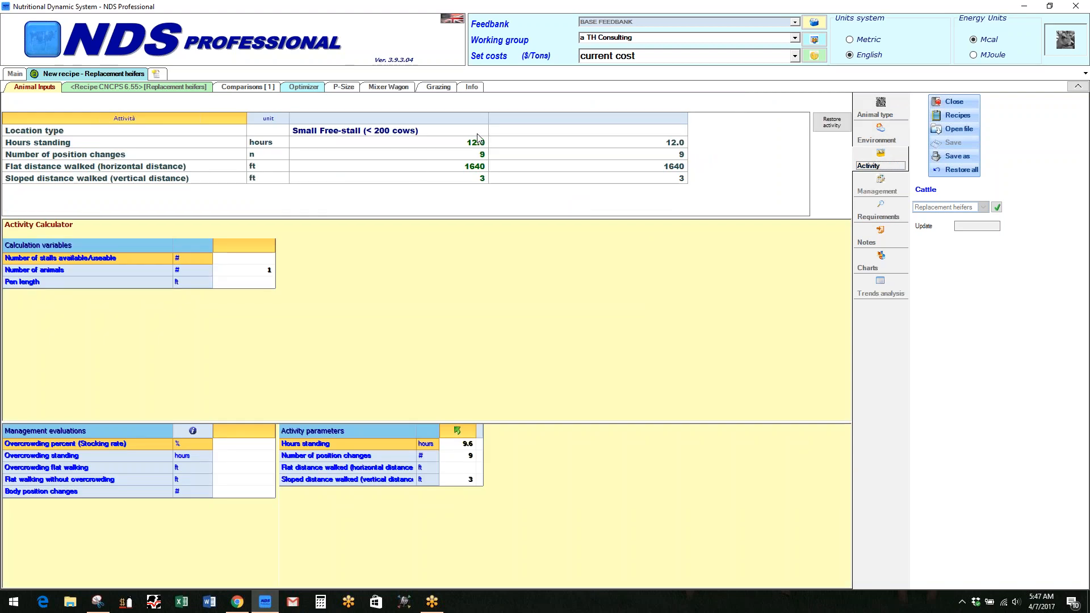
{"action": "left_click", "coordinate": [480, 132]}
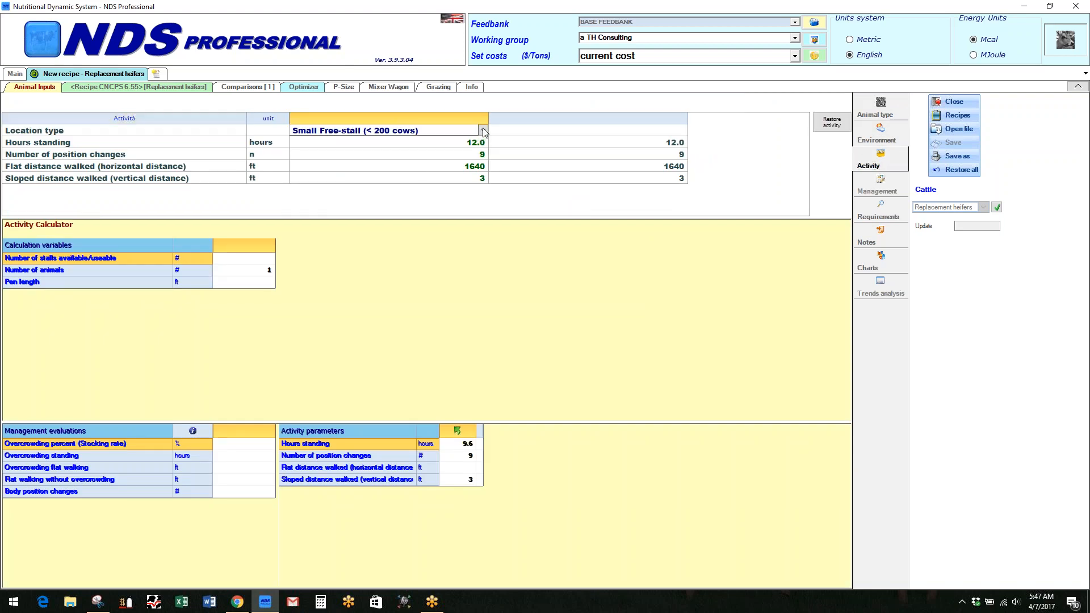
{"action": "left_click", "coordinate": [484, 132]}
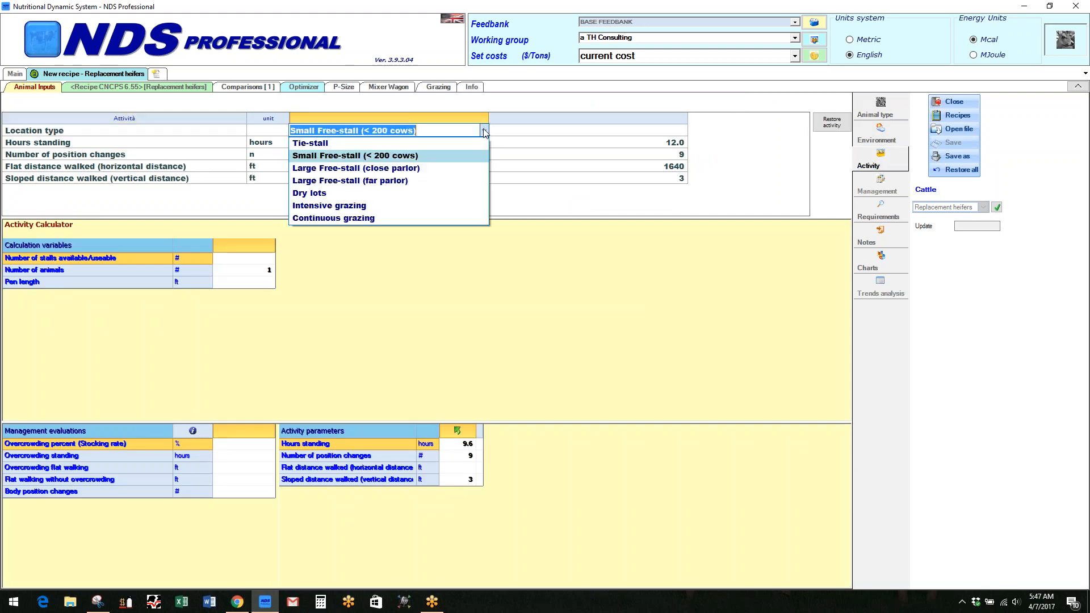
{"action": "left_click", "coordinate": [318, 192]}
Set the dry lot activity's sloped distance walked to 2 ft and flat distance walked to 1200 ft
{"action": "left_click", "coordinate": [479, 180]}
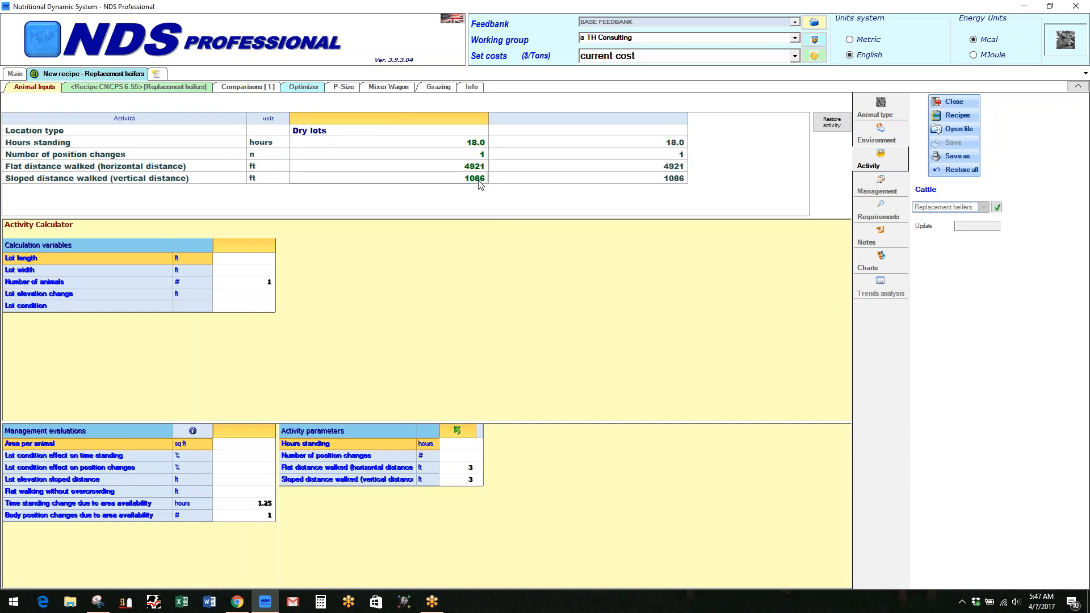
{"action": "type", "text": "2"}
{"action": "key", "text": "Up"}
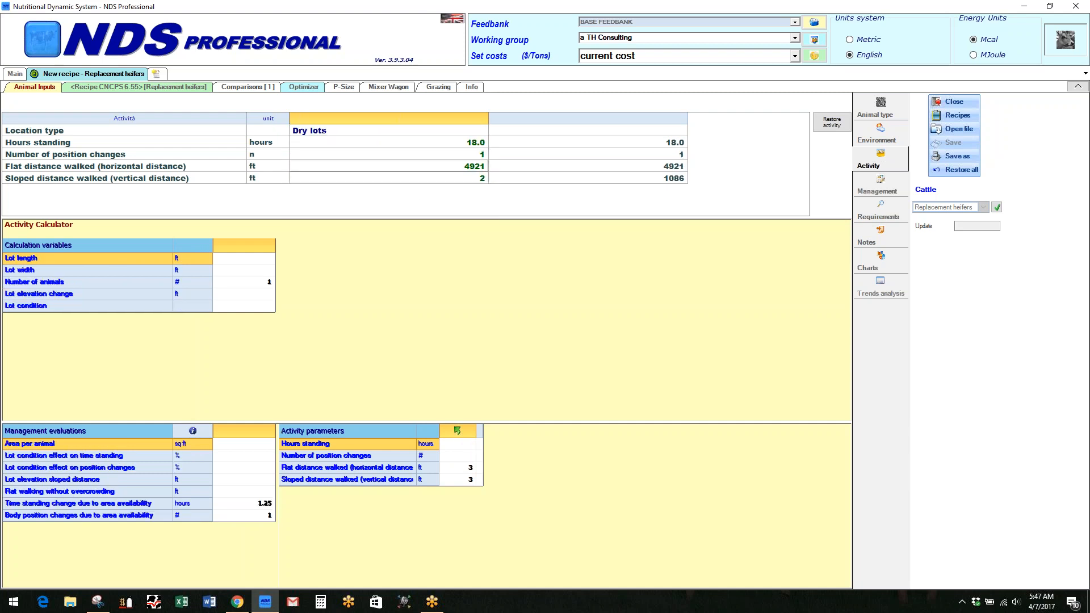
{"action": "type", "text": "1"}
{"action": "key", "text": "Up"}
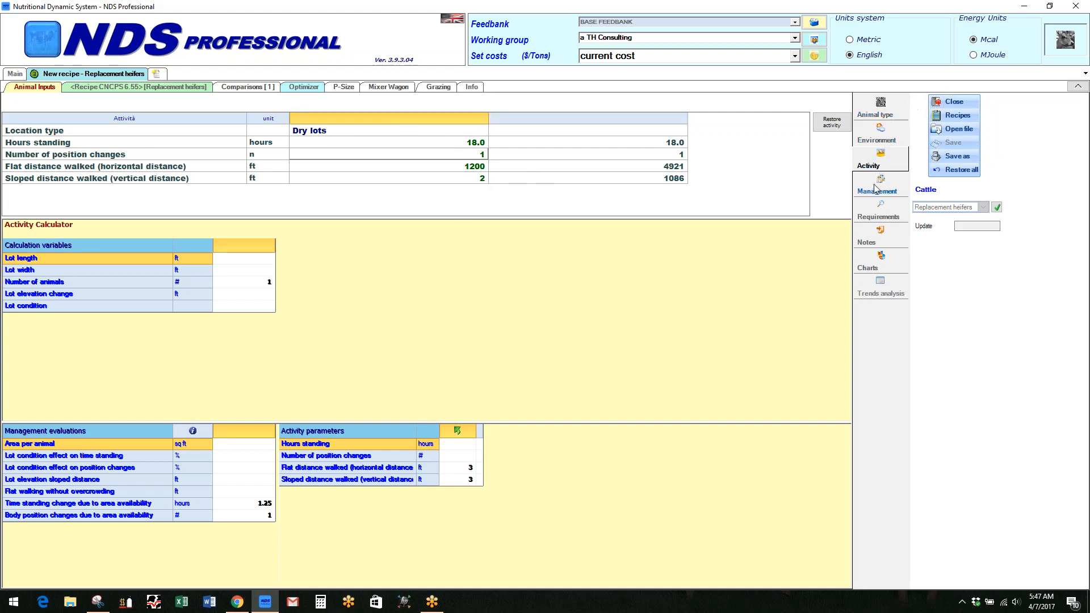
Review the environment inputs and select Inputted ADG as the animals' target for weight and growth predicted
{"action": "left_click", "coordinate": [878, 139]}
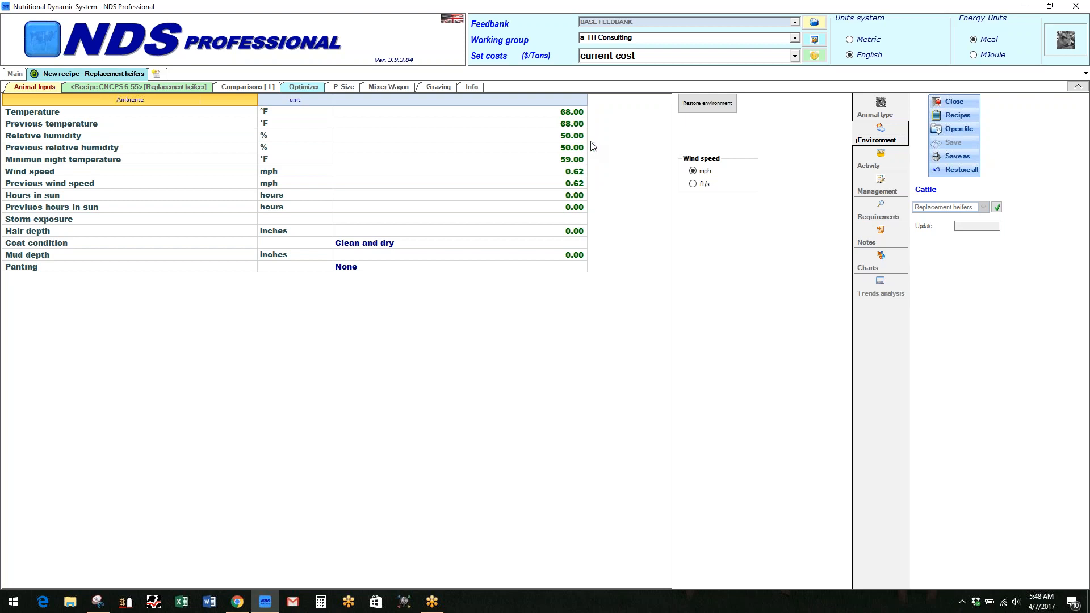
{"action": "left_click", "coordinate": [882, 105]}
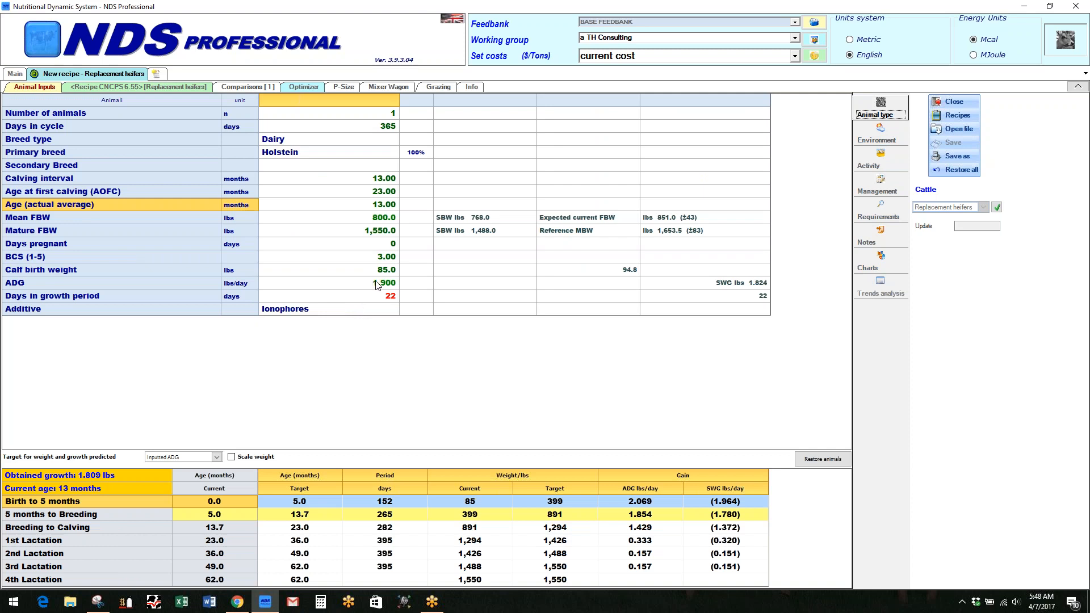
{"action": "left_click", "coordinate": [174, 460]}
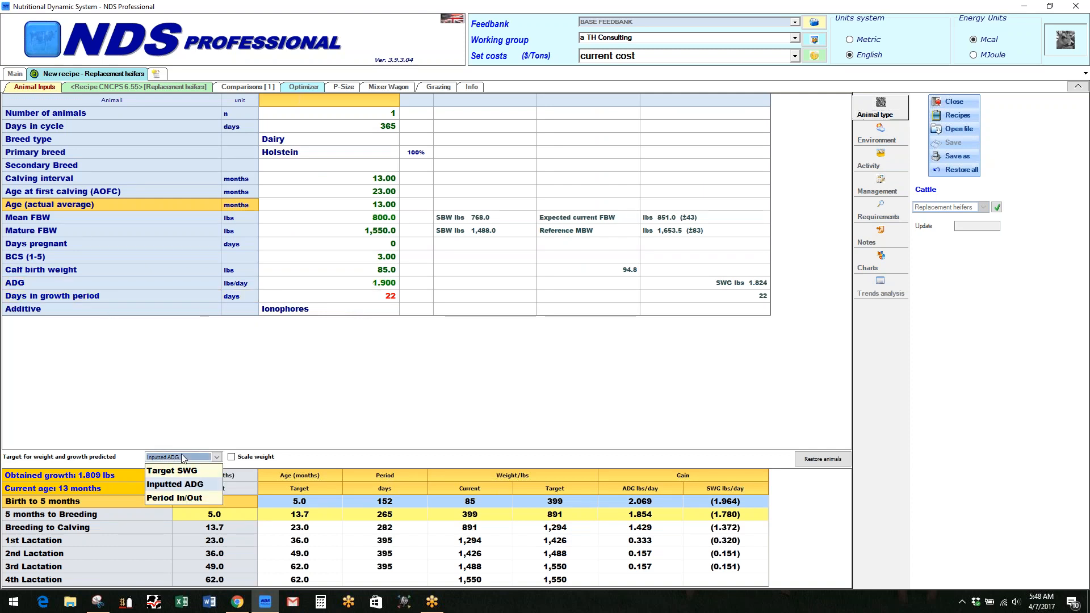
{"action": "left_click", "coordinate": [187, 483]}
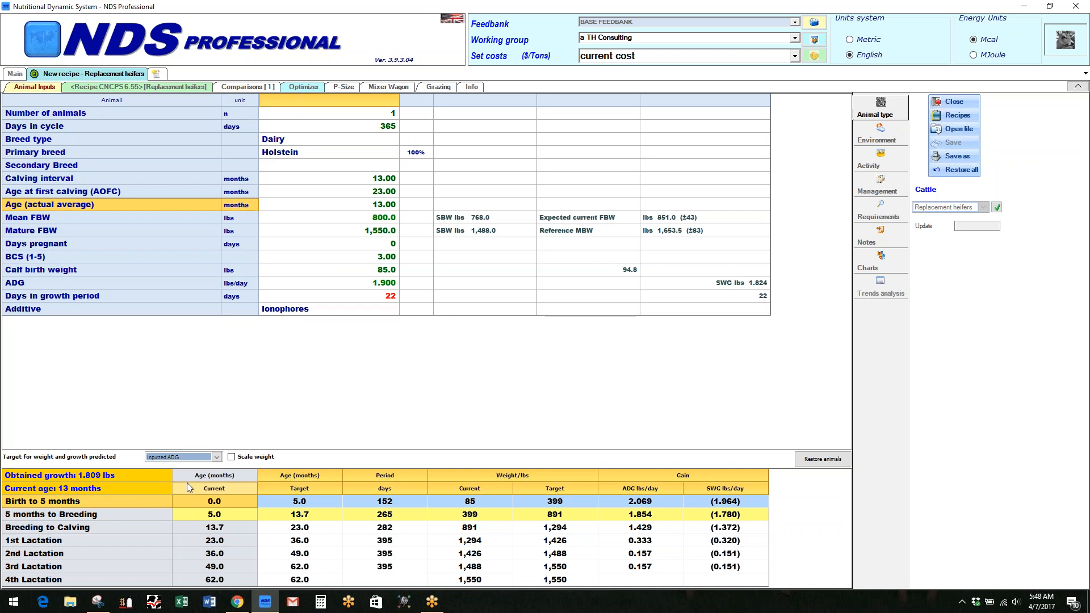
Start adding feeds to the recipe, selecting LM Corn silage "B" 2017 3 13 and Grass Hay 10 CP 67 NDF 8 LNDF
{"action": "left_click", "coordinate": [130, 88]}
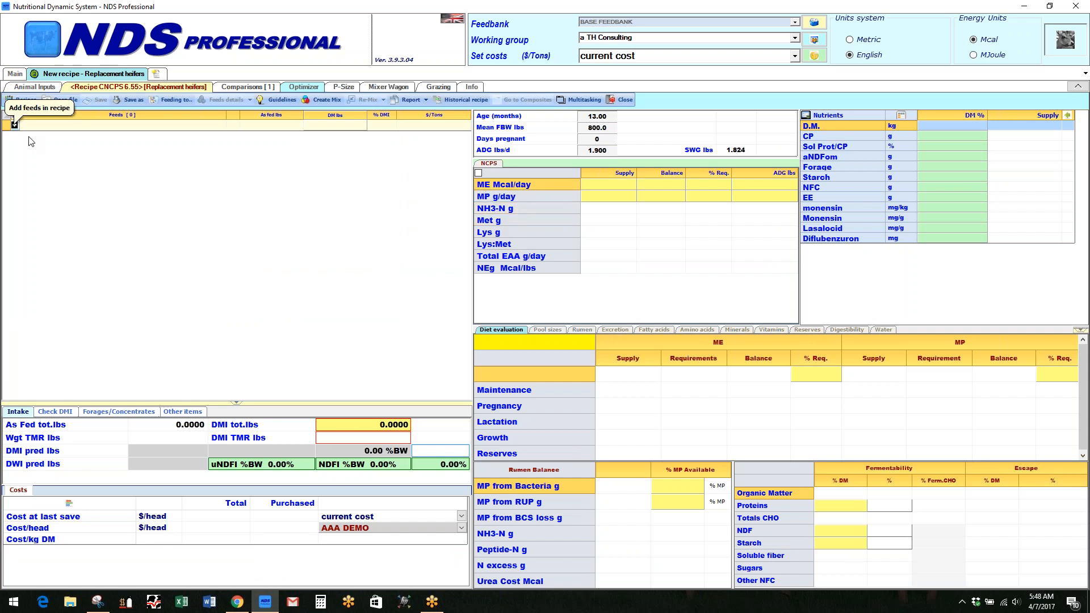
{"action": "left_click", "coordinate": [14, 127]}
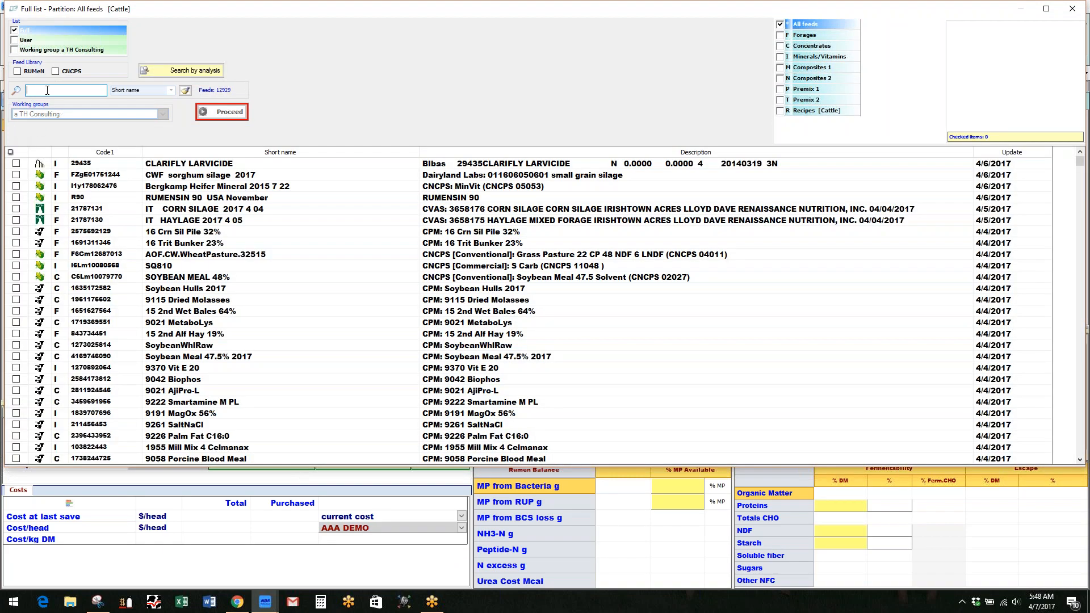
{"action": "type", "text": "corn s"}
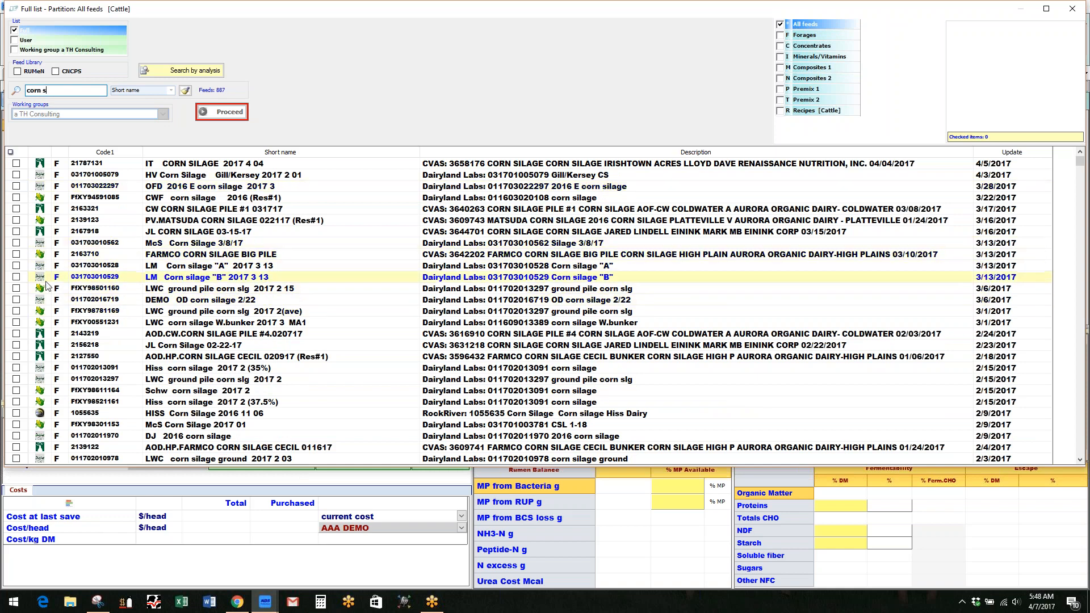
{"action": "left_click", "coordinate": [16, 277]}
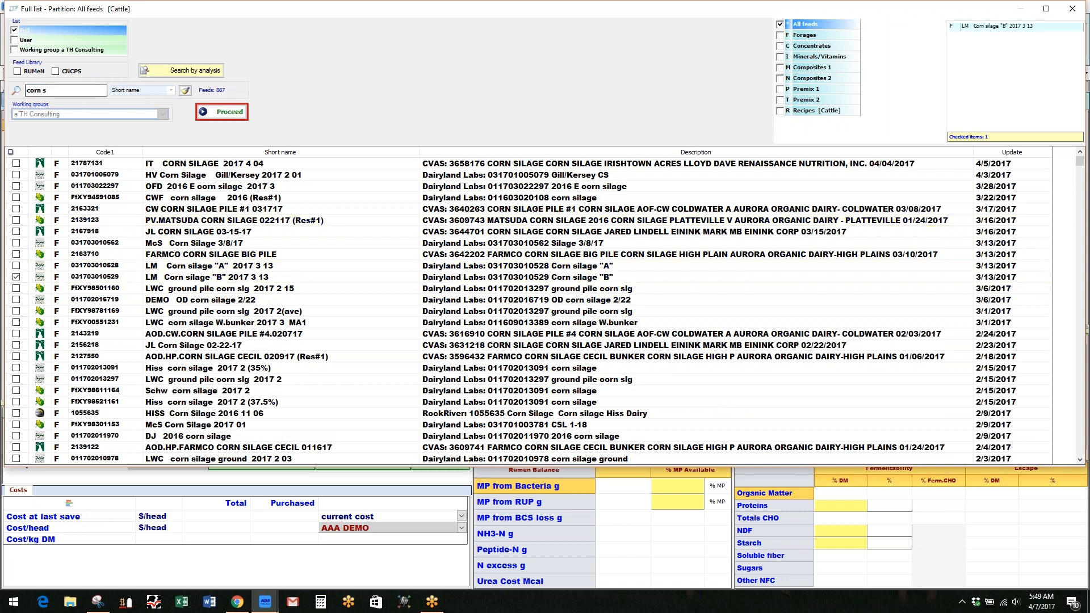
{"action": "left_click", "coordinate": [185, 91]}
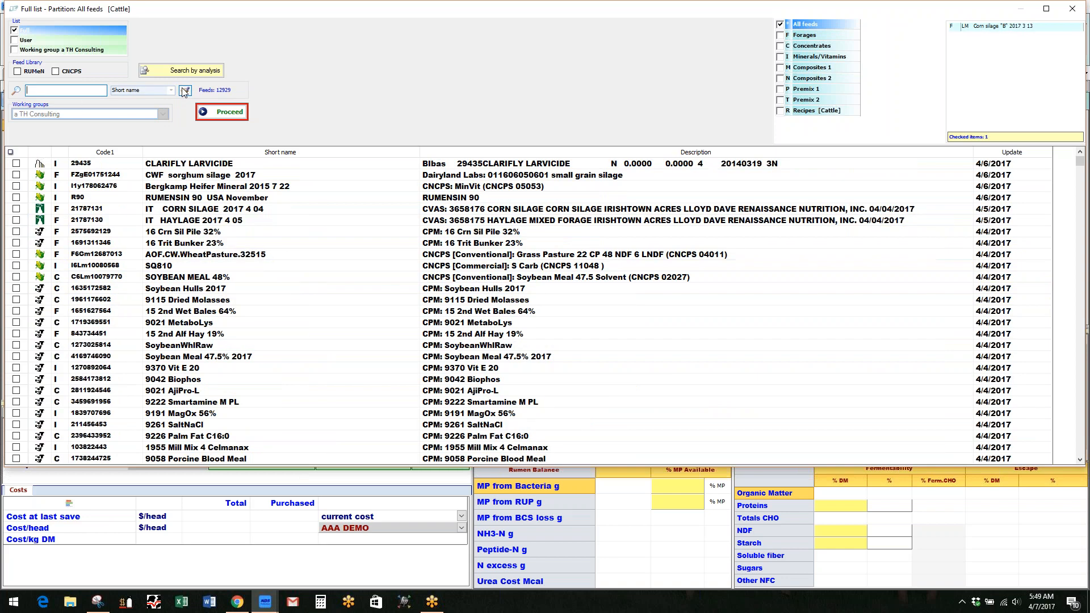
{"action": "type", "text": "grass"}
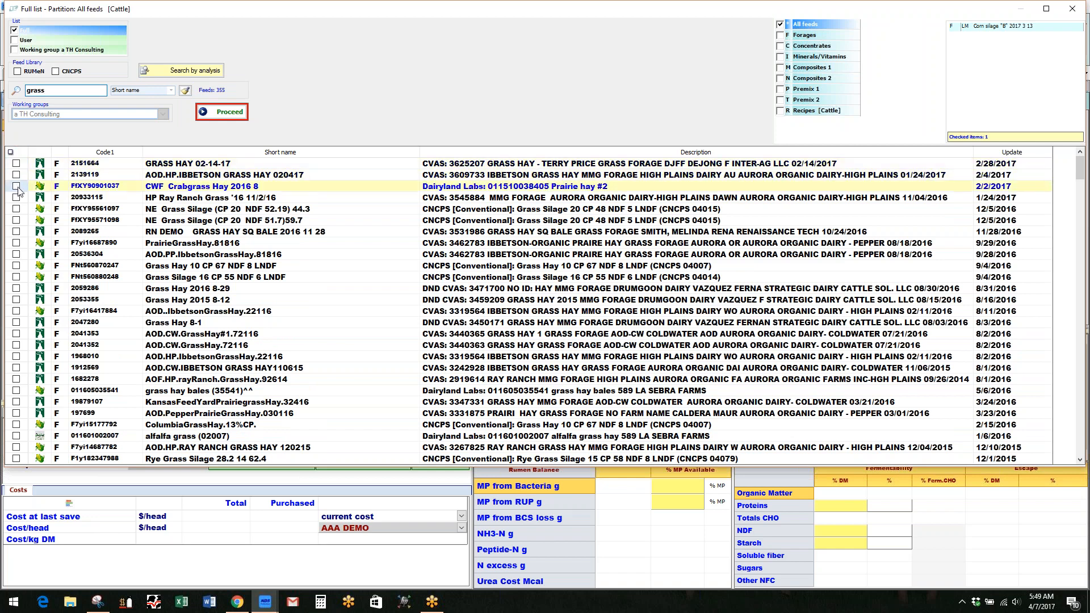
{"action": "left_click", "coordinate": [15, 265]}
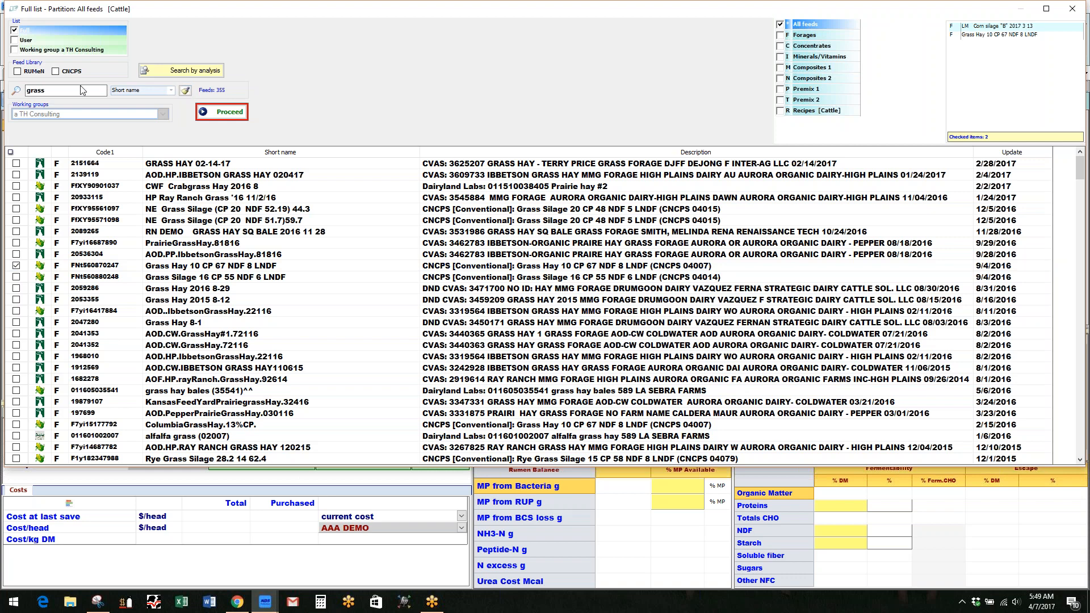
Restrict the feed list to the CNCPS library and select Wheat Straw 5 CP 79 NDF 16 LNDF
{"action": "left_click", "coordinate": [29, 91]}
{"action": "left_click", "coordinate": [185, 91]}
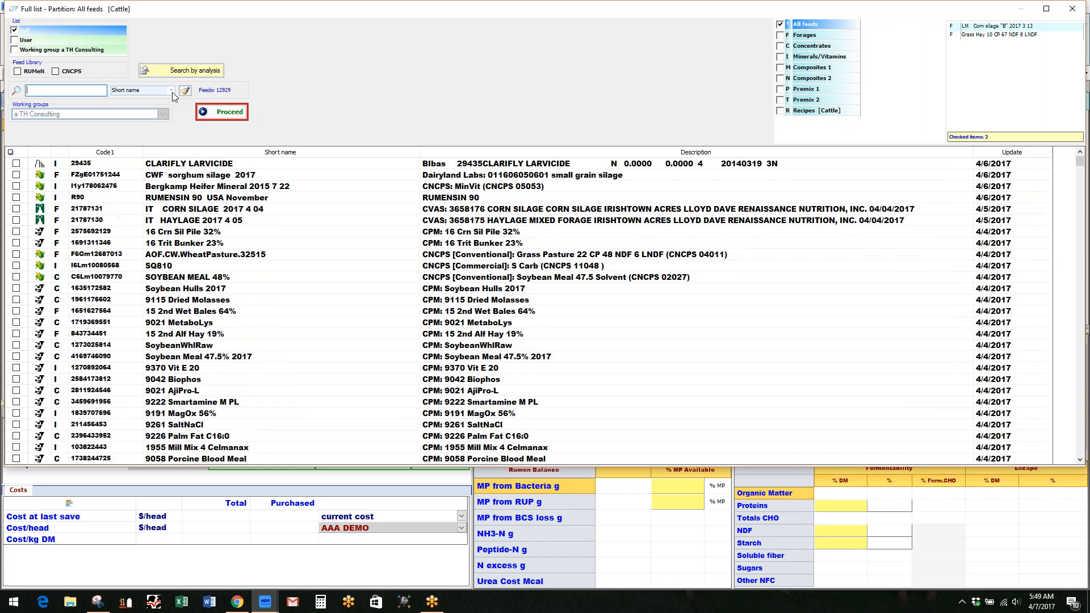
{"action": "left_click", "coordinate": [55, 71]}
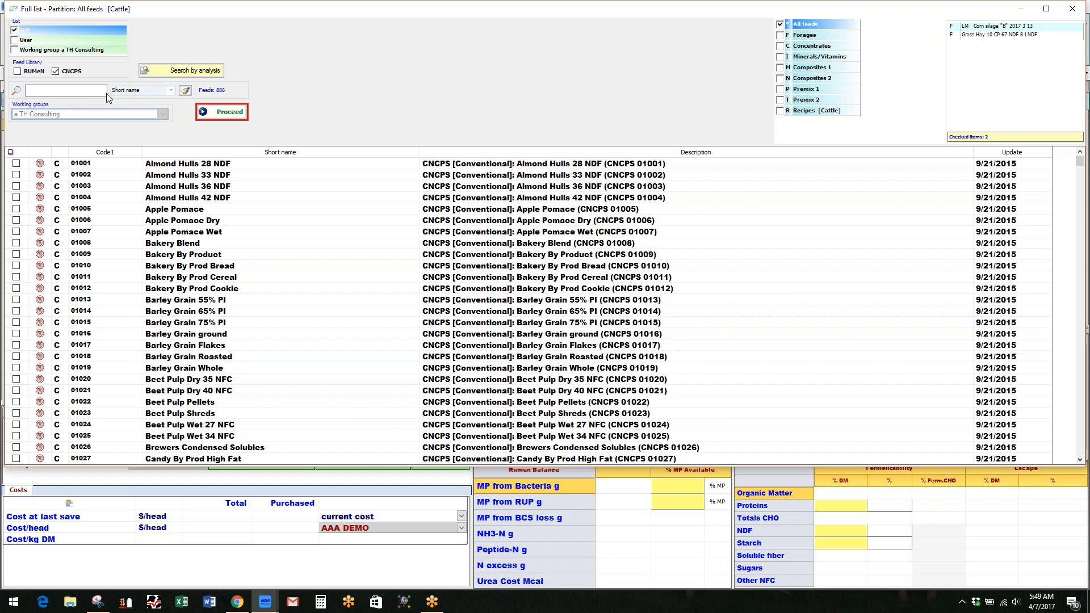
{"action": "left_click", "coordinate": [52, 91]}
{"action": "type", "text": "wheat"}
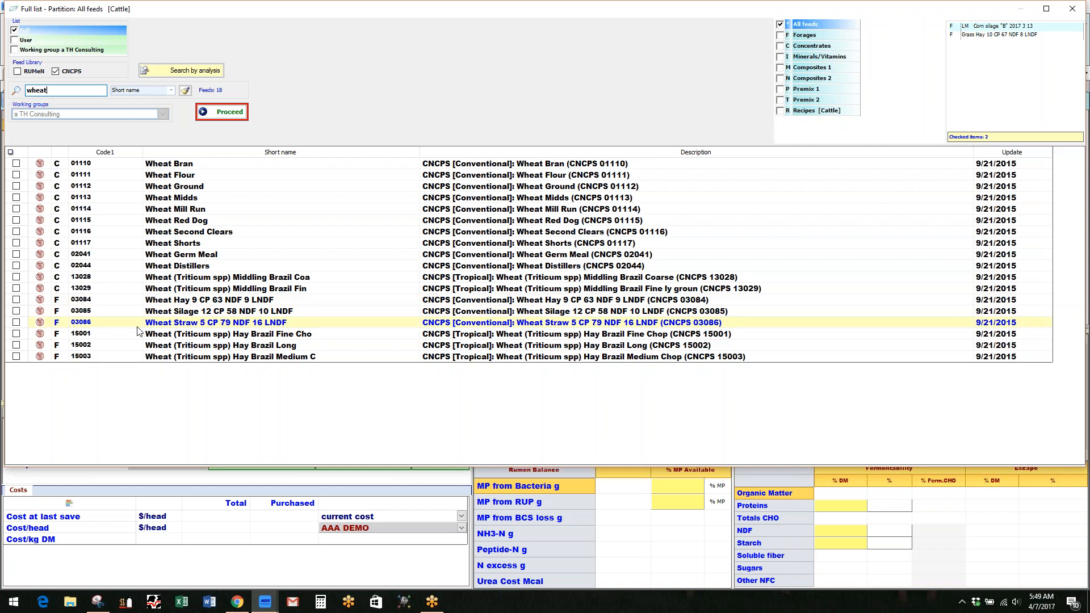
{"action": "left_click", "coordinate": [16, 321]}
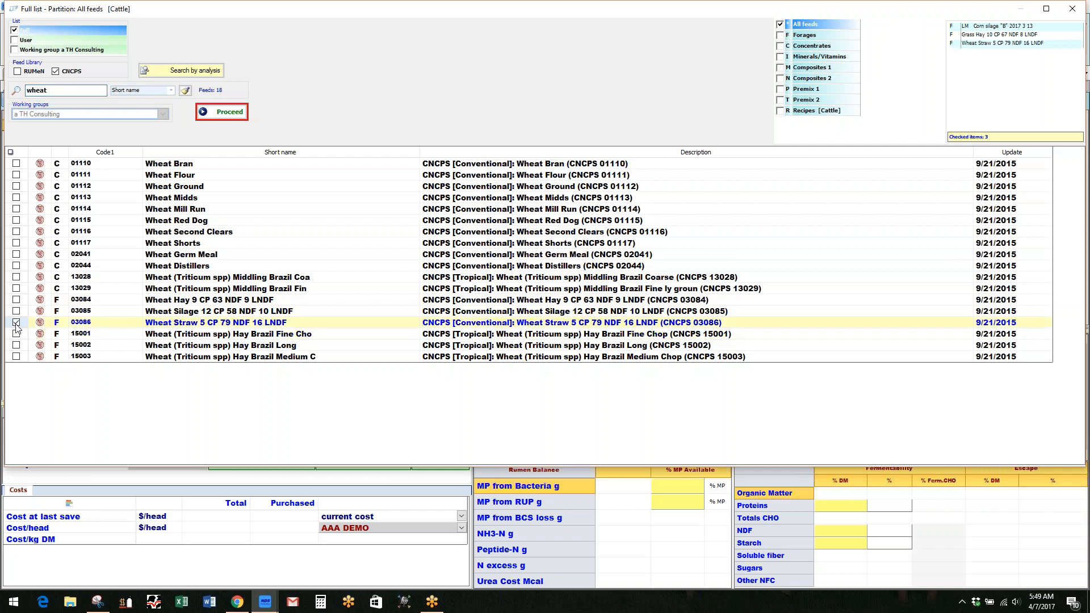
Find and select the Corn Dist Wet and MinVit feeds in the CNCPS library
{"action": "left_click", "coordinate": [185, 91]}
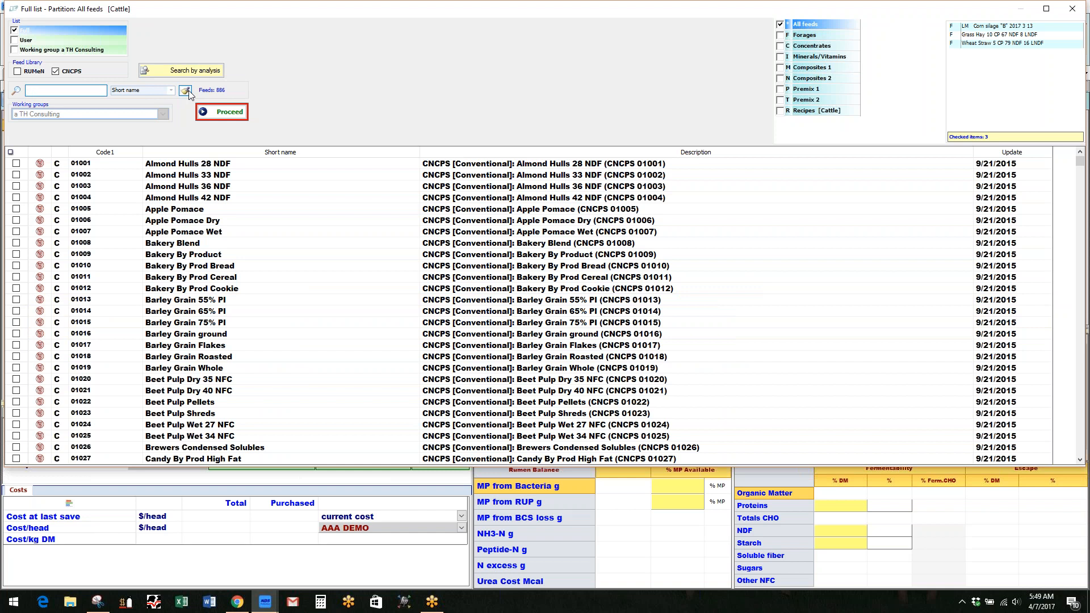
{"action": "type", "text": "wet"}
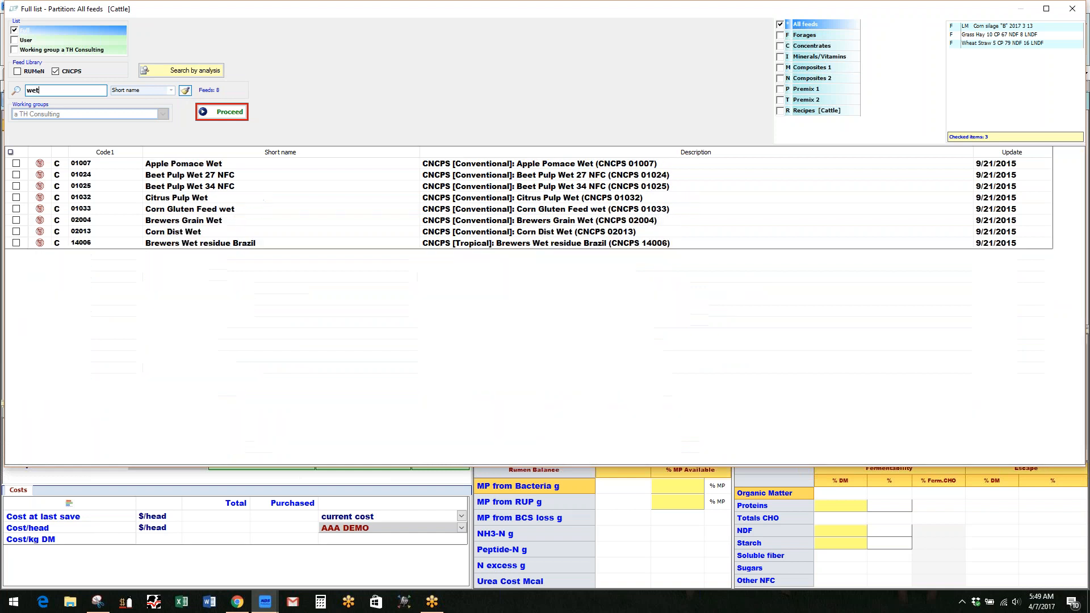
{"action": "left_click", "coordinate": [16, 233]}
{"action": "left_click", "coordinate": [185, 92]}
{"action": "type", "text": "min"}
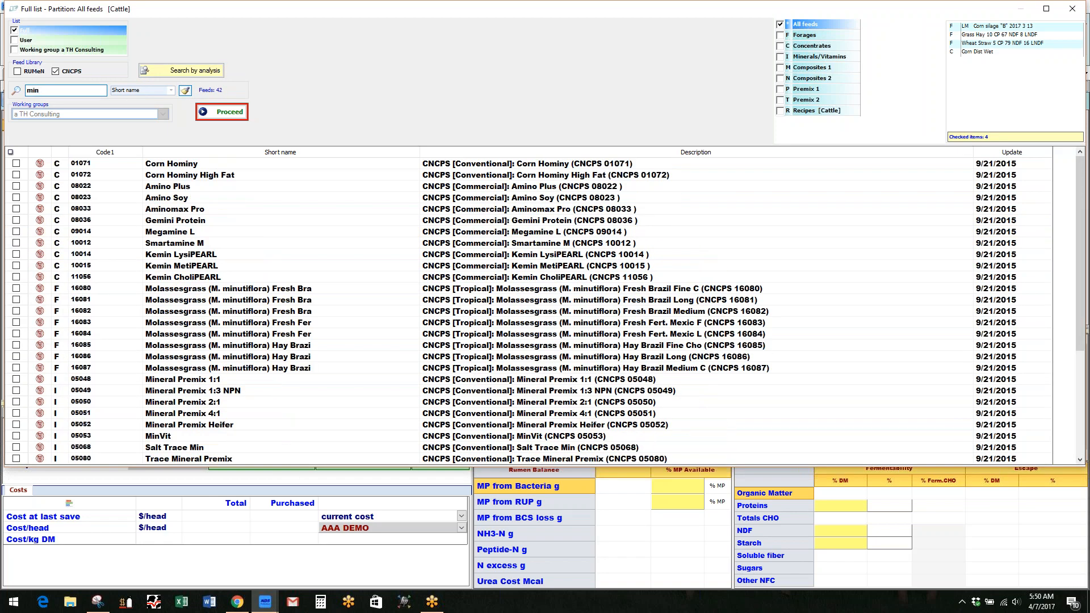
{"action": "type", "text": "v"}
{"action": "left_click", "coordinate": [16, 163]}
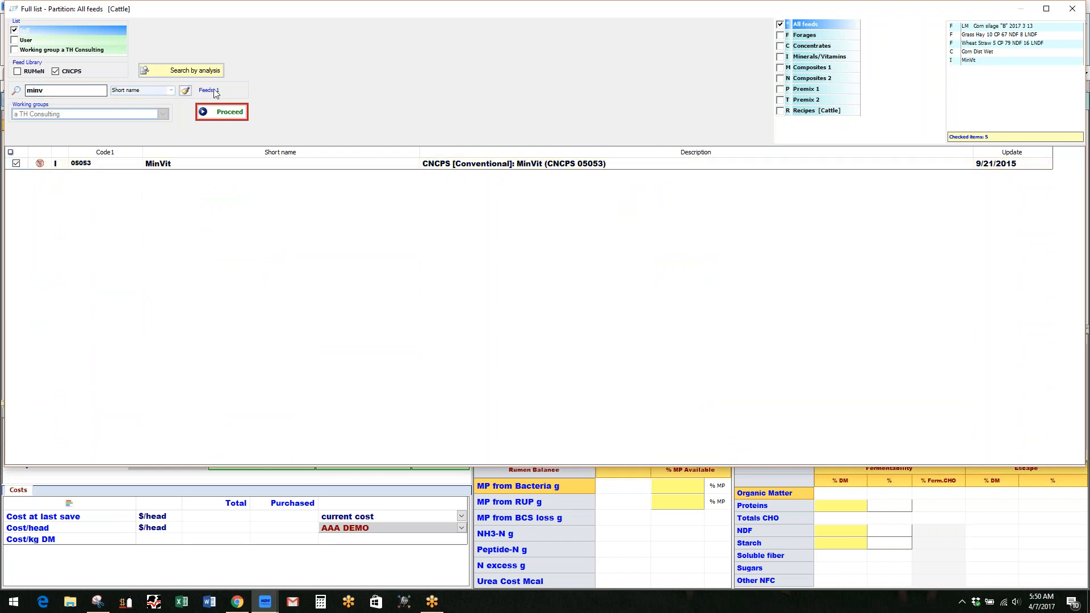
Search for Rumensin, remove the CNCPS library filter and select RUMENSIN 90 USA November
{"action": "left_click", "coordinate": [185, 93]}
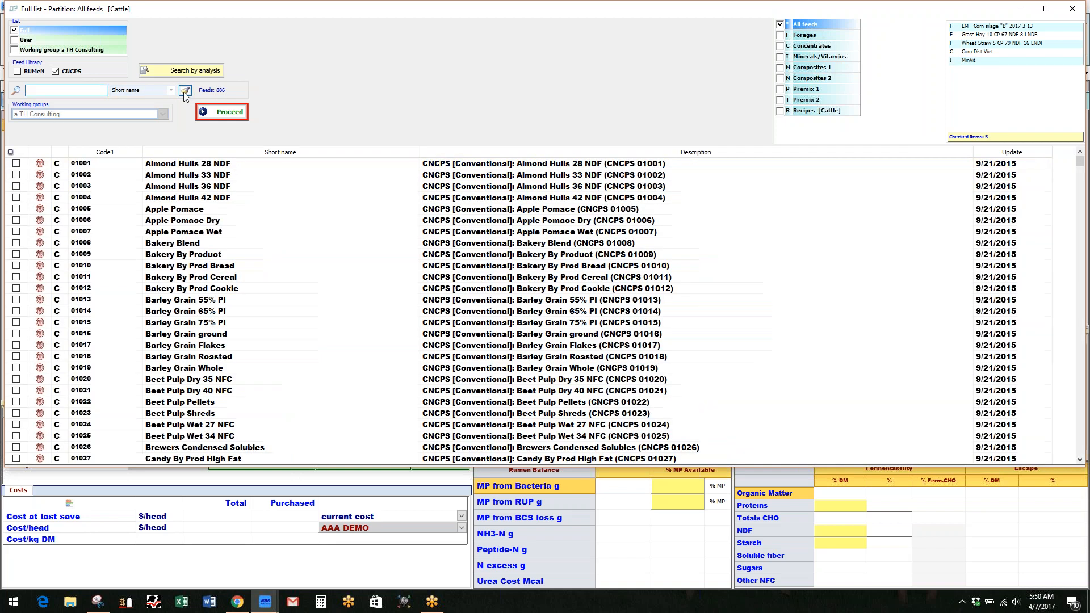
{"action": "type", "text": "rume"}
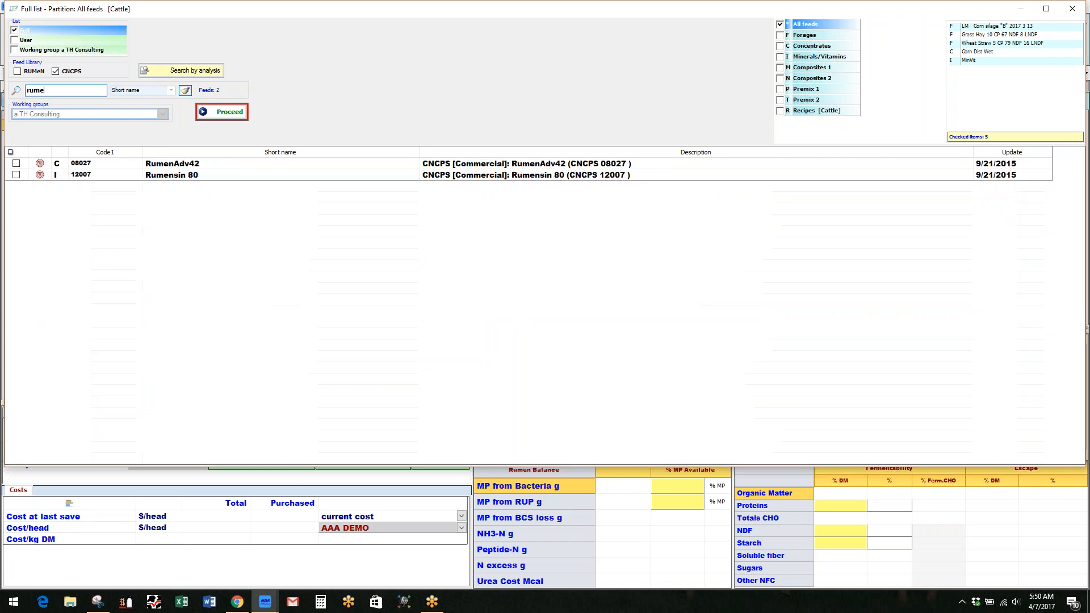
{"action": "left_click", "coordinate": [55, 71]}
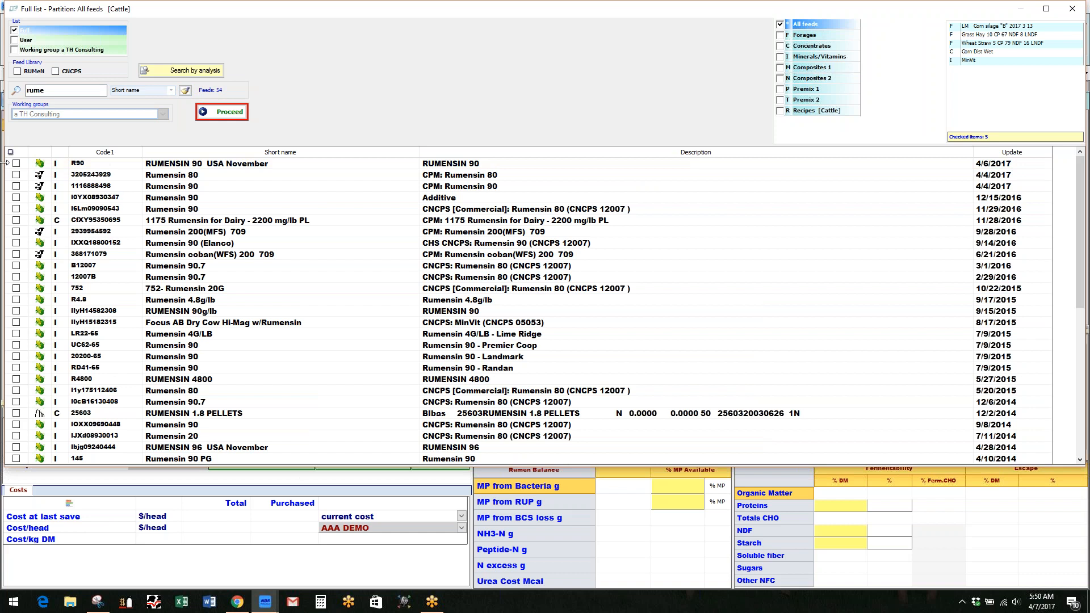
{"action": "left_click", "coordinate": [16, 164]}
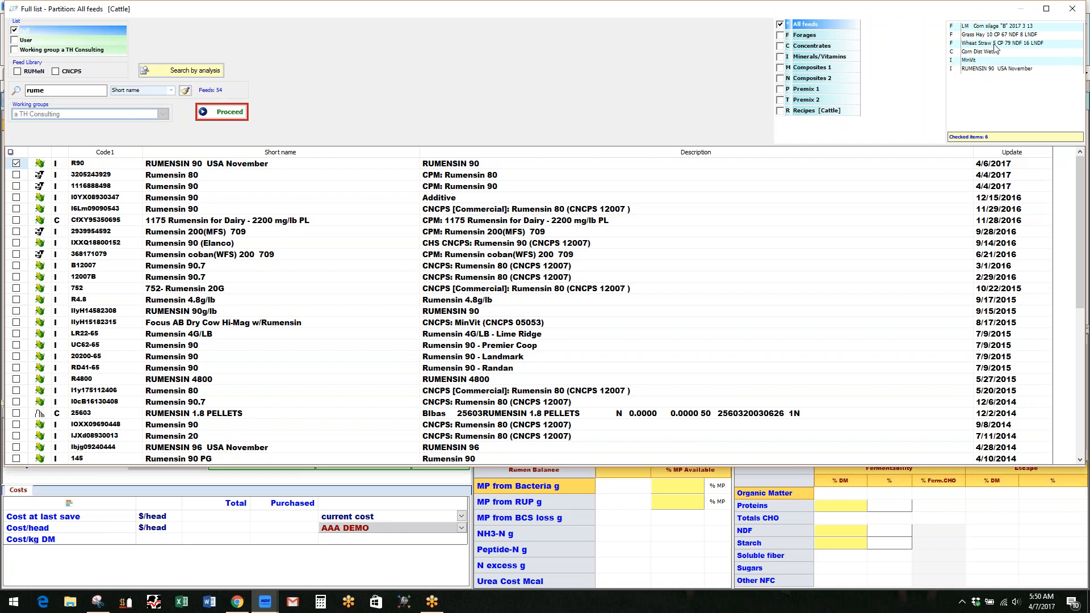
Select Soybean Meal 47.5 Solvent and Corn Grain Ground Fine from the CNCPS library
{"action": "left_click", "coordinate": [185, 91]}
{"action": "type", "text": "soyb"}
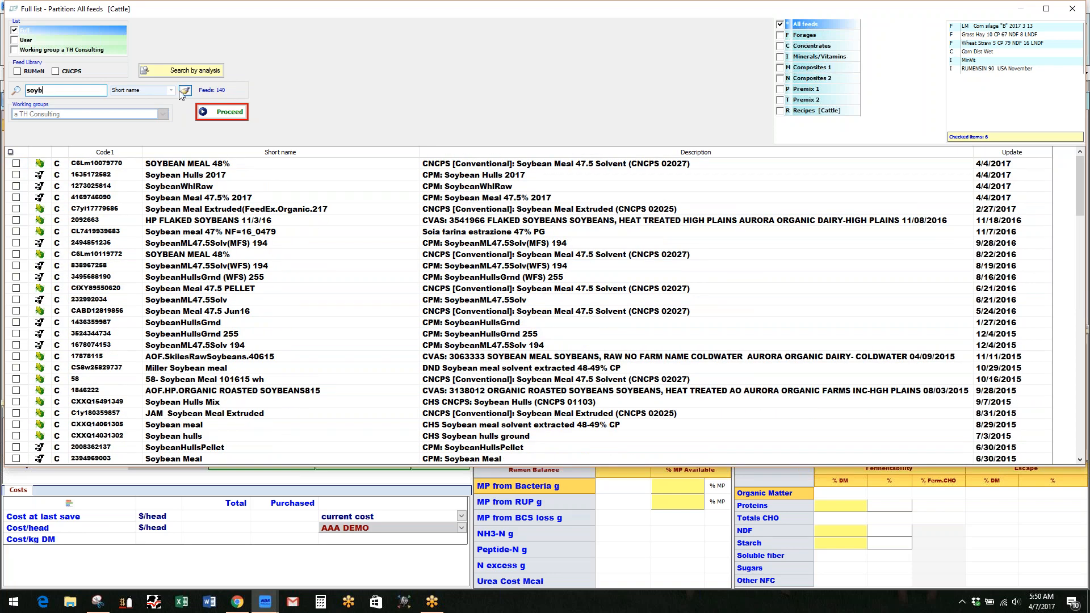
{"action": "left_click", "coordinate": [56, 71]}
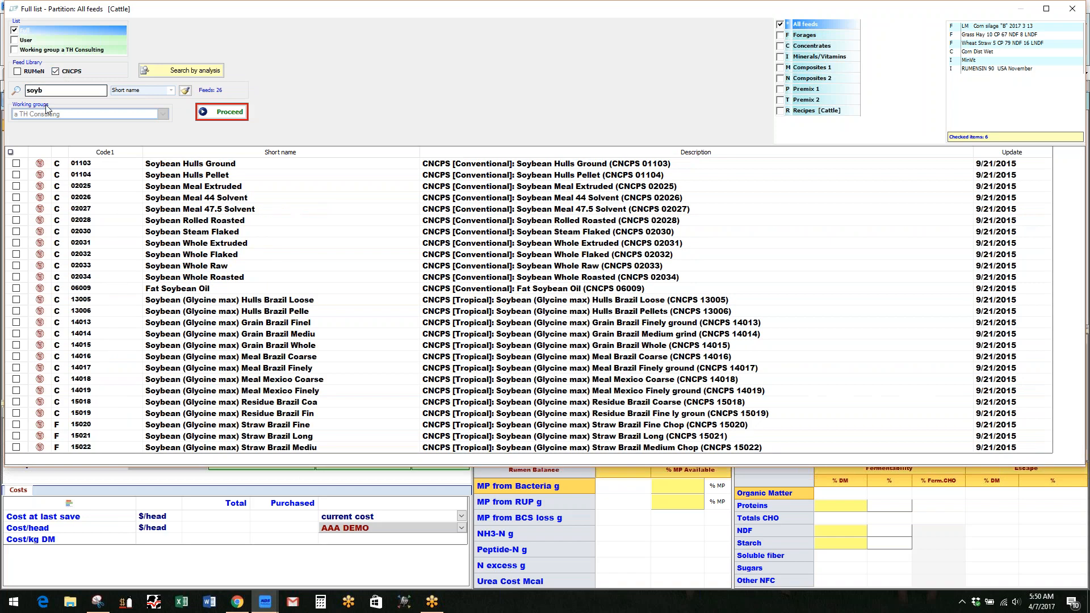
{"action": "left_click", "coordinate": [17, 209]}
{"action": "left_click", "coordinate": [185, 91]}
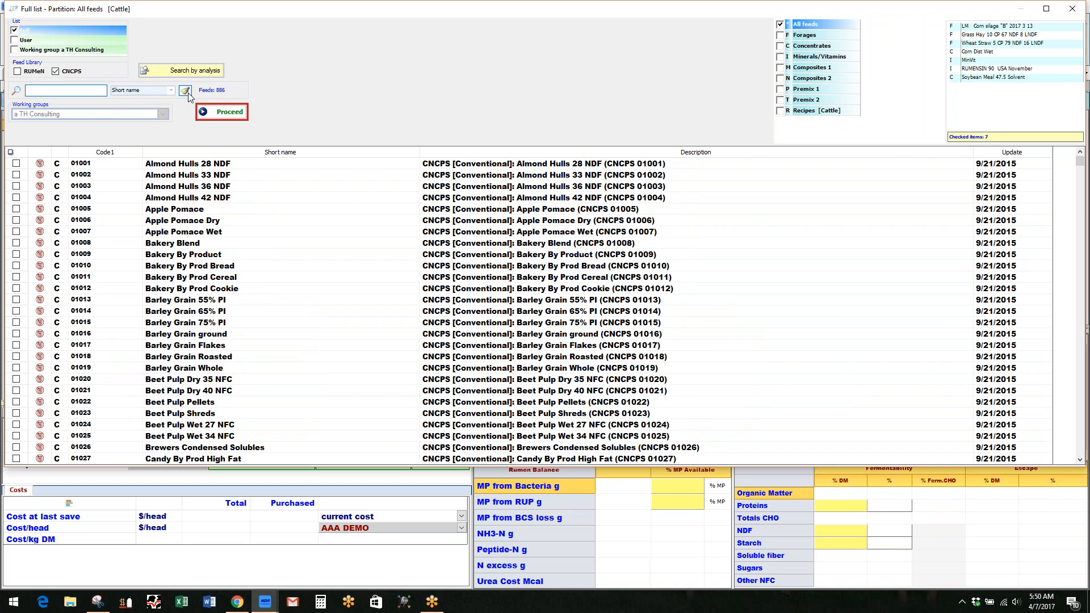
{"action": "type", "text": "corn g"}
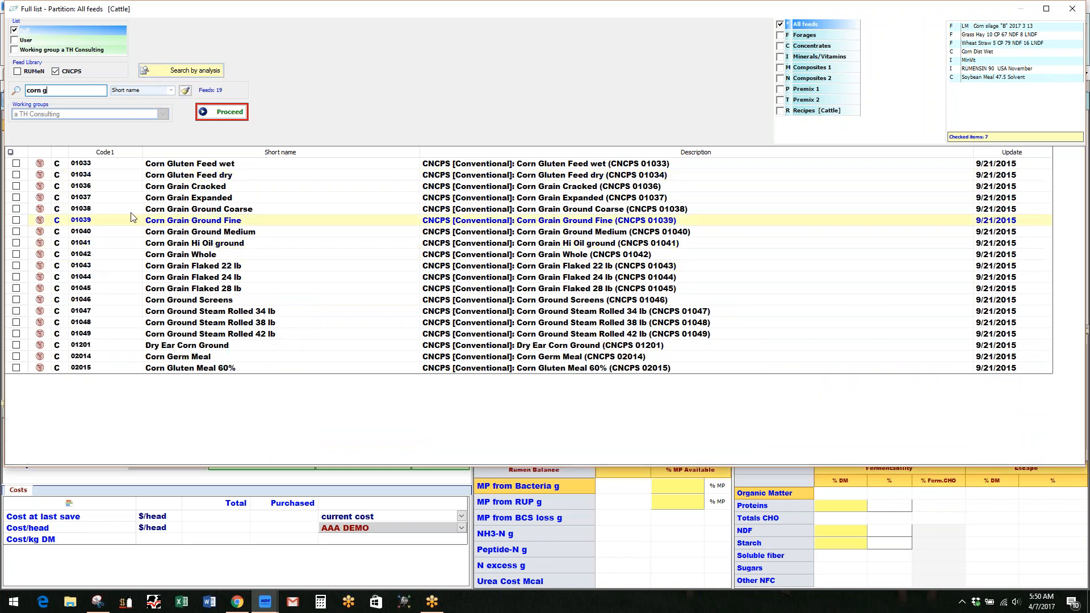
{"action": "left_click", "coordinate": [16, 220]}
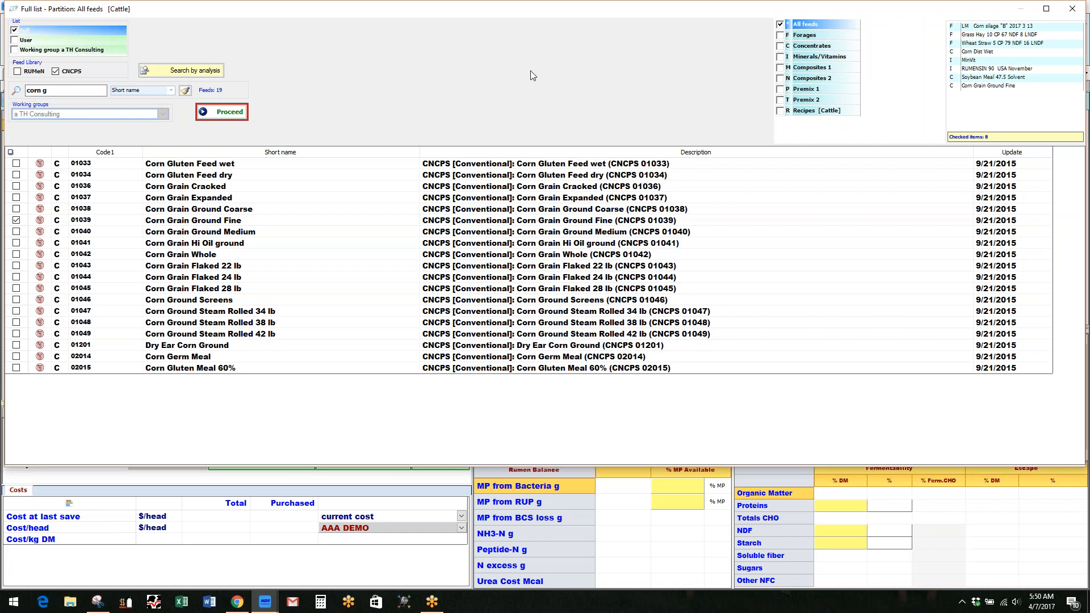
Select CLARIFLY LARVICIDE from the list without the CNCPS filter and add all checked feeds to the recipe
{"action": "left_click", "coordinate": [55, 71]}
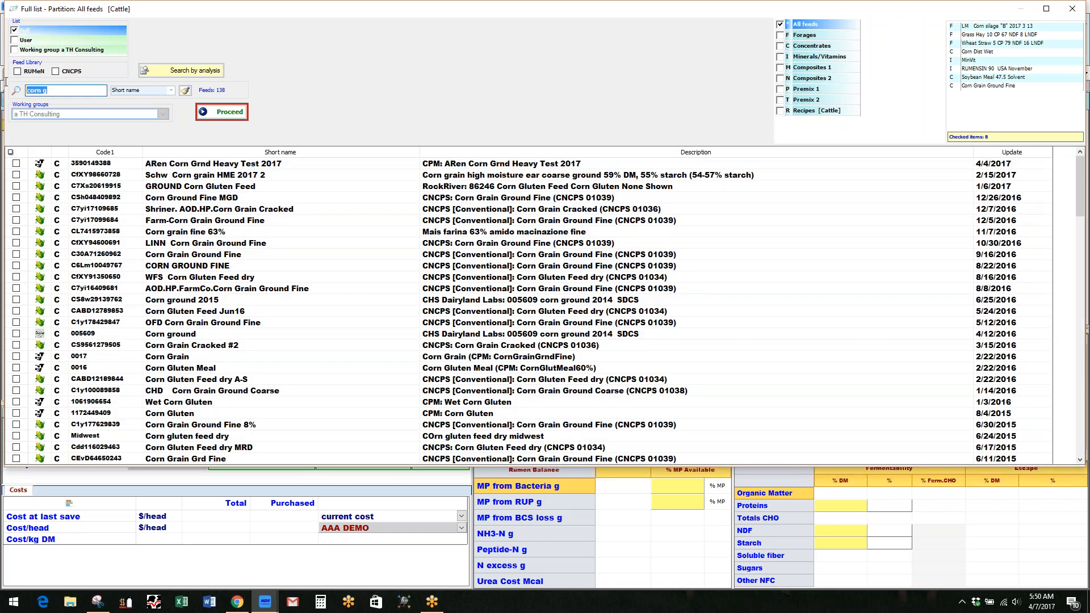
{"action": "type", "text": "clar"}
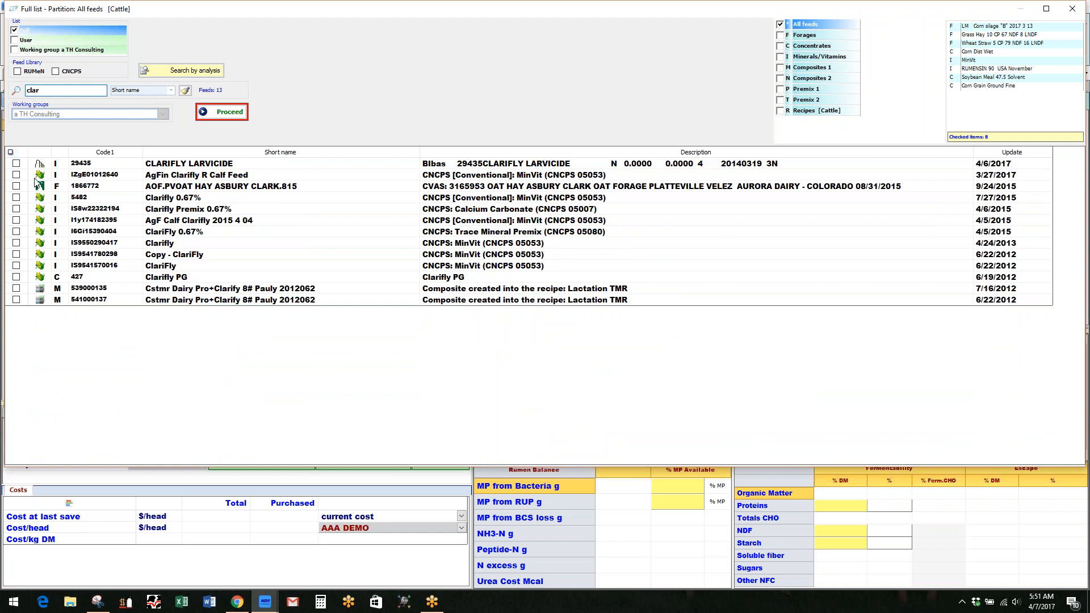
{"action": "left_click", "coordinate": [20, 166]}
{"action": "left_click", "coordinate": [16, 164]}
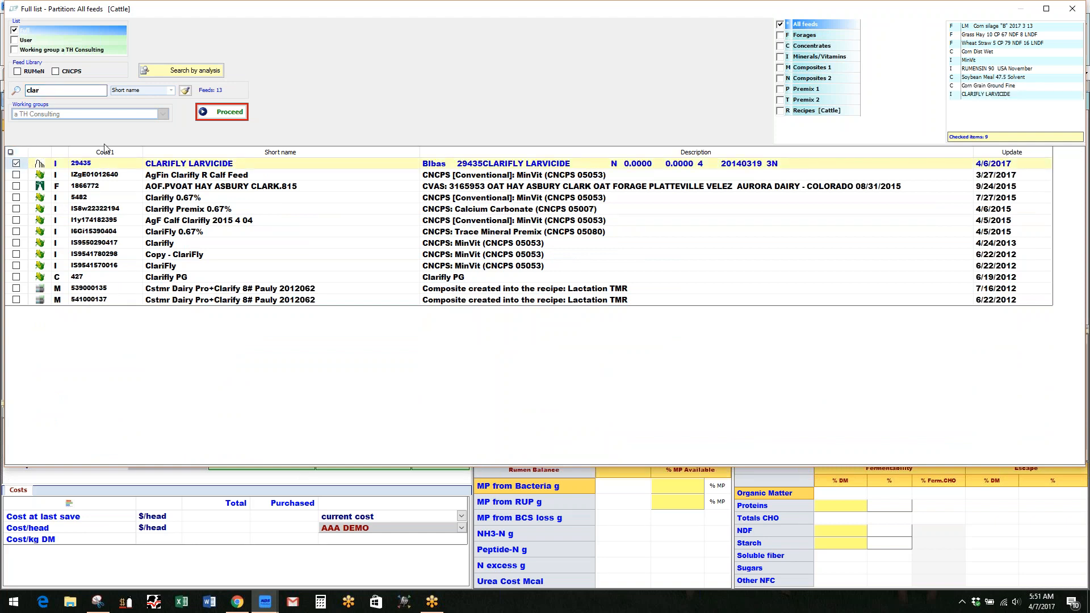
{"action": "left_click", "coordinate": [228, 118]}
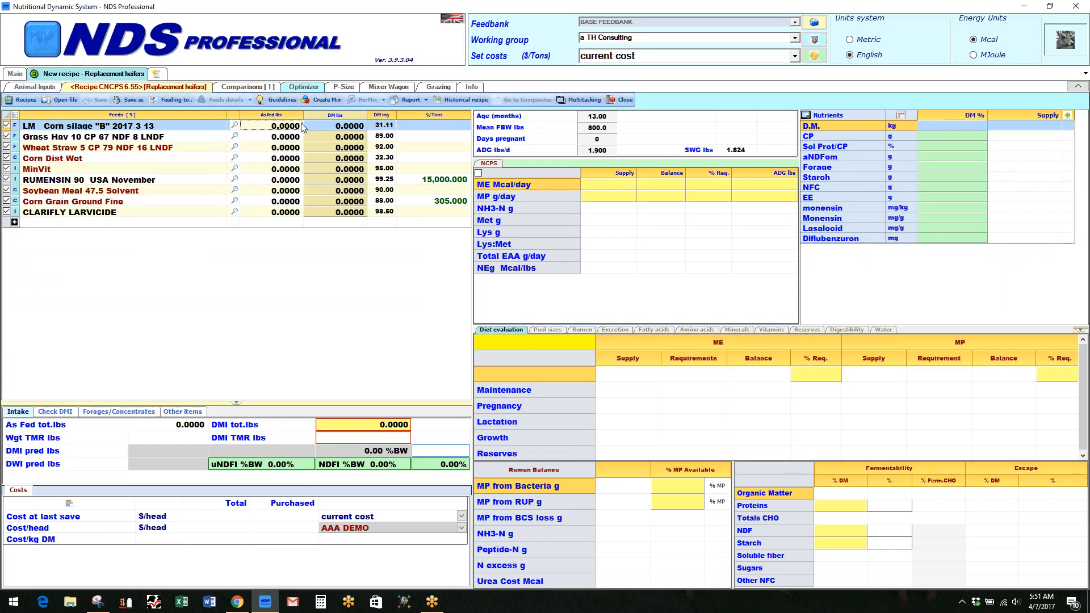
Reorder the feeds logically and set dry matter amounts of 8 lbs corn silage, 4 lbs Grass Hay and 2 lbs Wheat Straw
{"action": "right_click", "coordinate": [280, 117]}
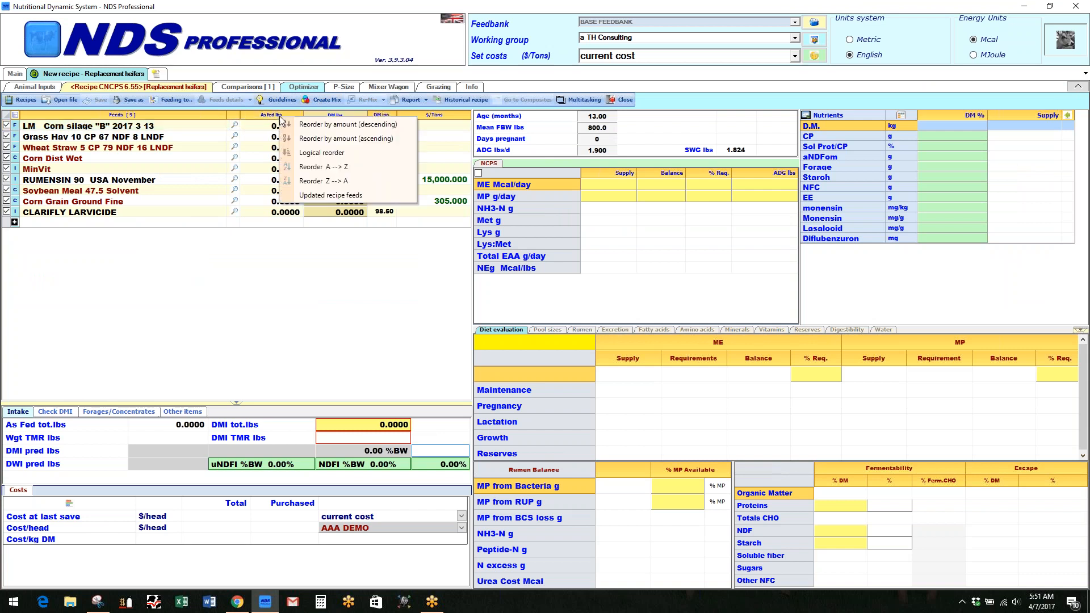
{"action": "left_click", "coordinate": [311, 154]}
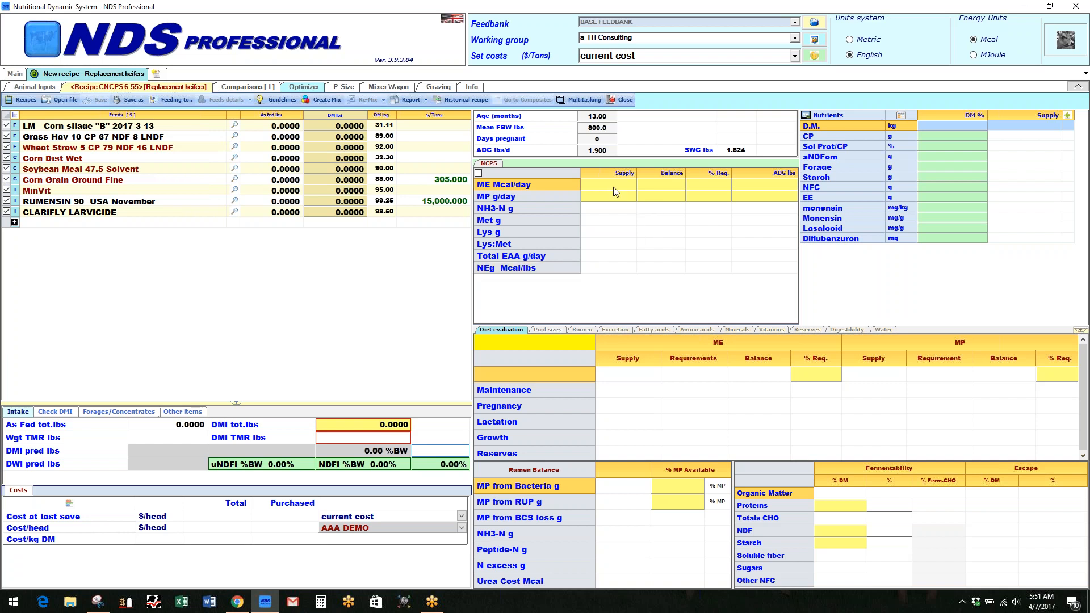
{"action": "left_click", "coordinate": [349, 130]}
{"action": "type", "text": "8"}
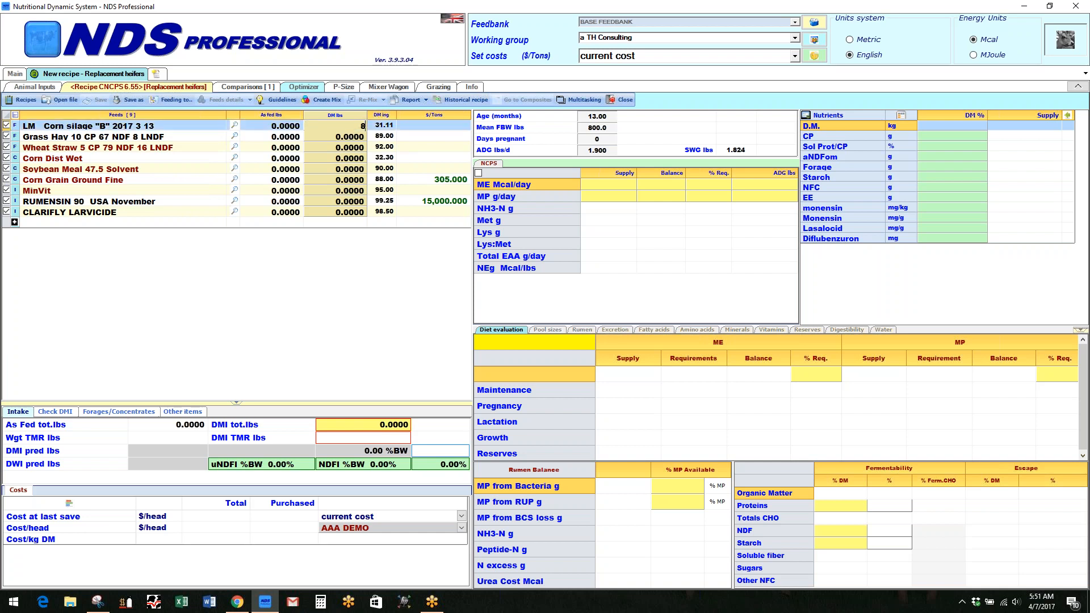
{"action": "key", "text": "Return"}
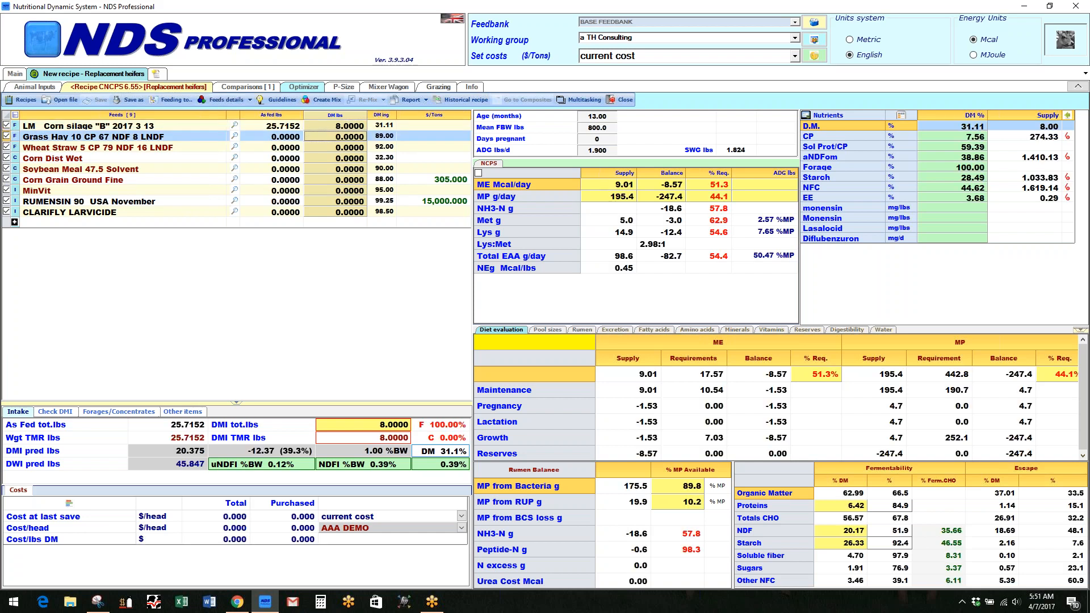
{"action": "type", "text": "4"}
{"action": "key", "text": "Return"}
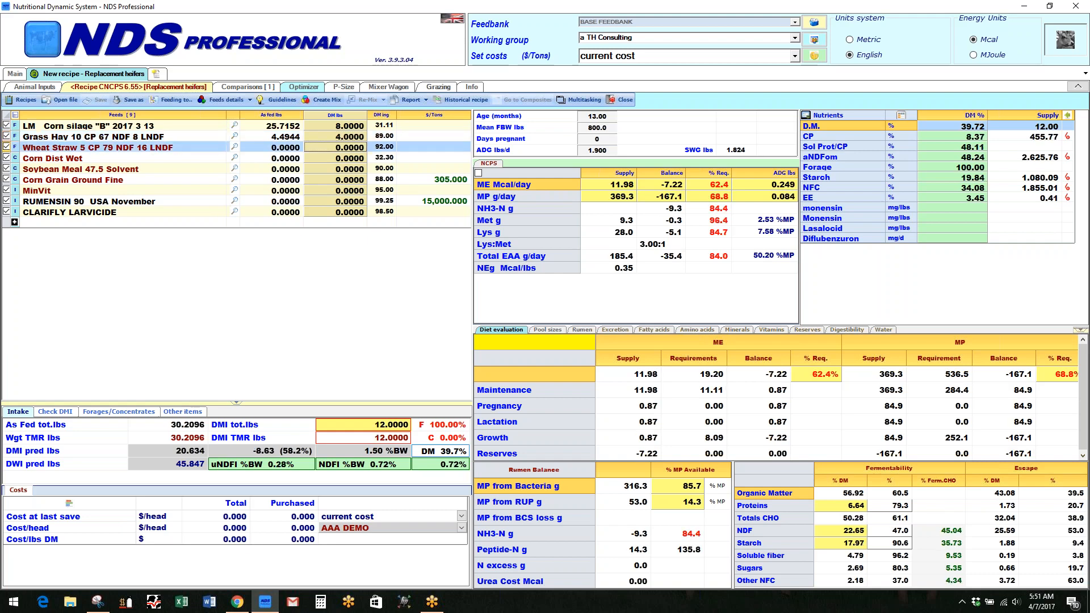
{"action": "type", "text": "2"}
{"action": "key", "text": "Return"}
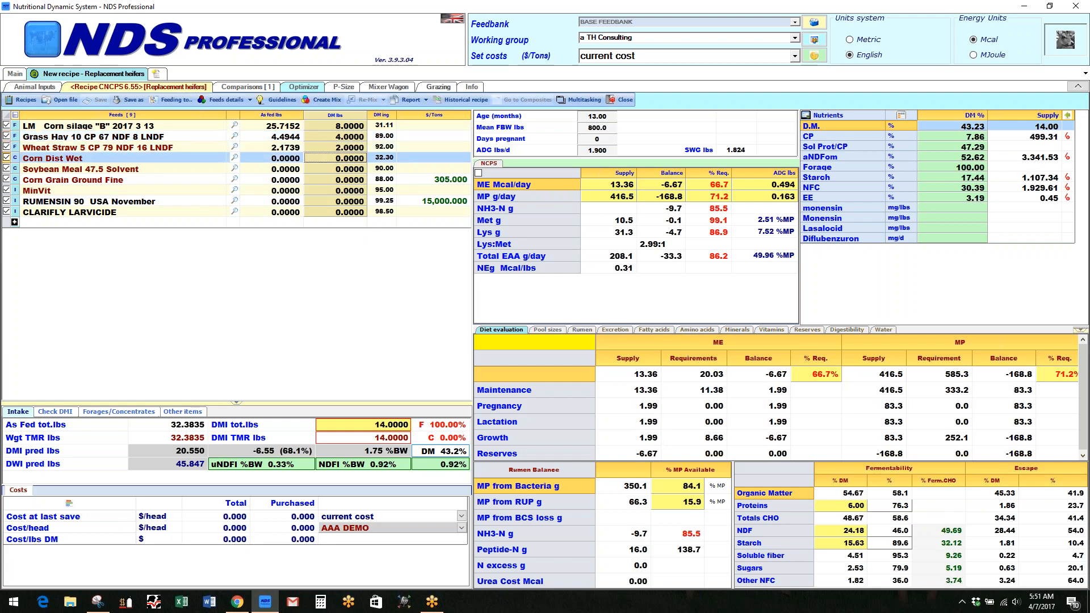
Set Corn Dist Wet to 5 lbs as fed, after trying 5 lbs dry matter, and Corn Grain Ground Fine to 1 lb as fed
{"action": "type", "text": "5"}
{"action": "key", "text": "Return"}
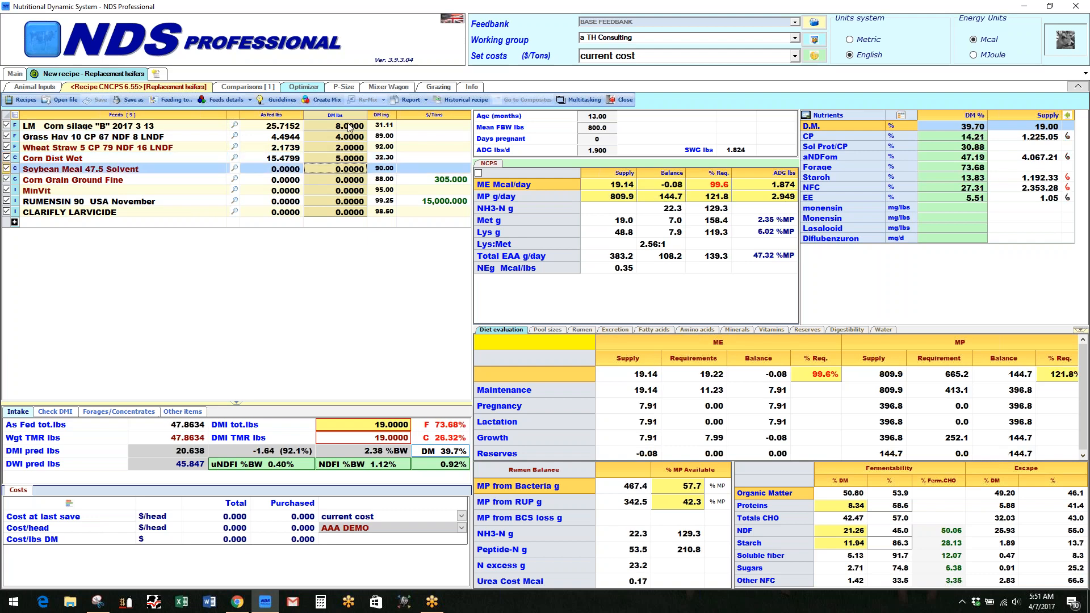
{"action": "left_click", "coordinate": [293, 158]}
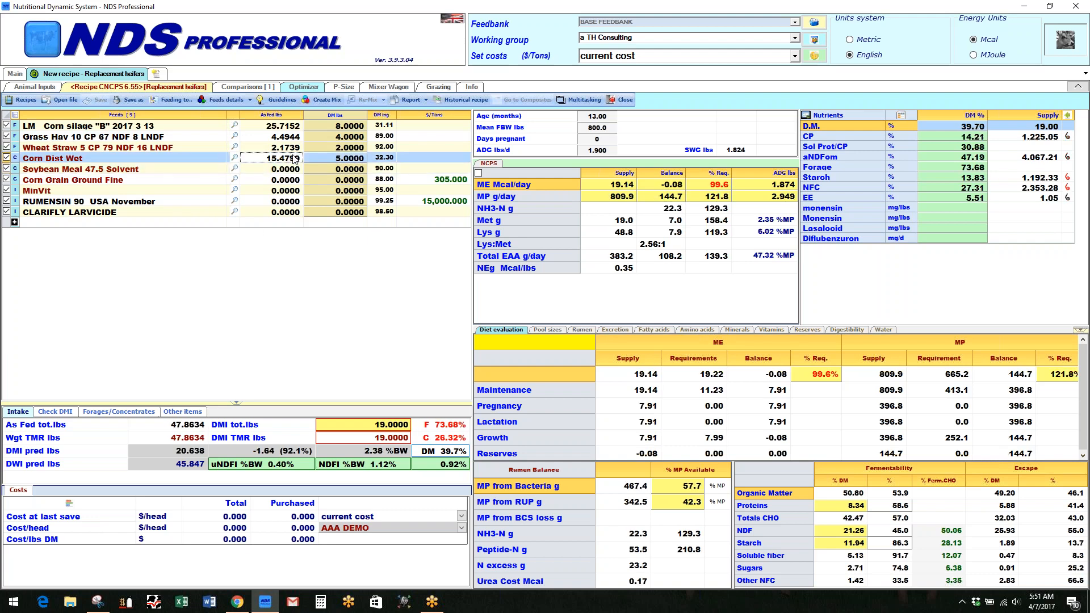
{"action": "type", "text": "5"}
{"action": "key", "text": "Return"}
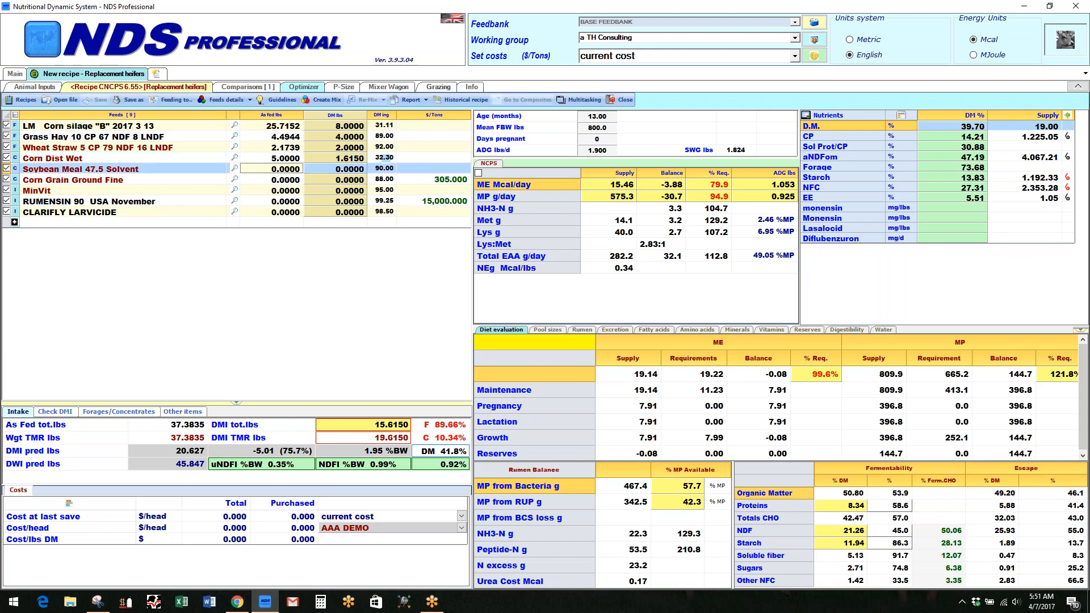
{"action": "left_click", "coordinate": [271, 180]}
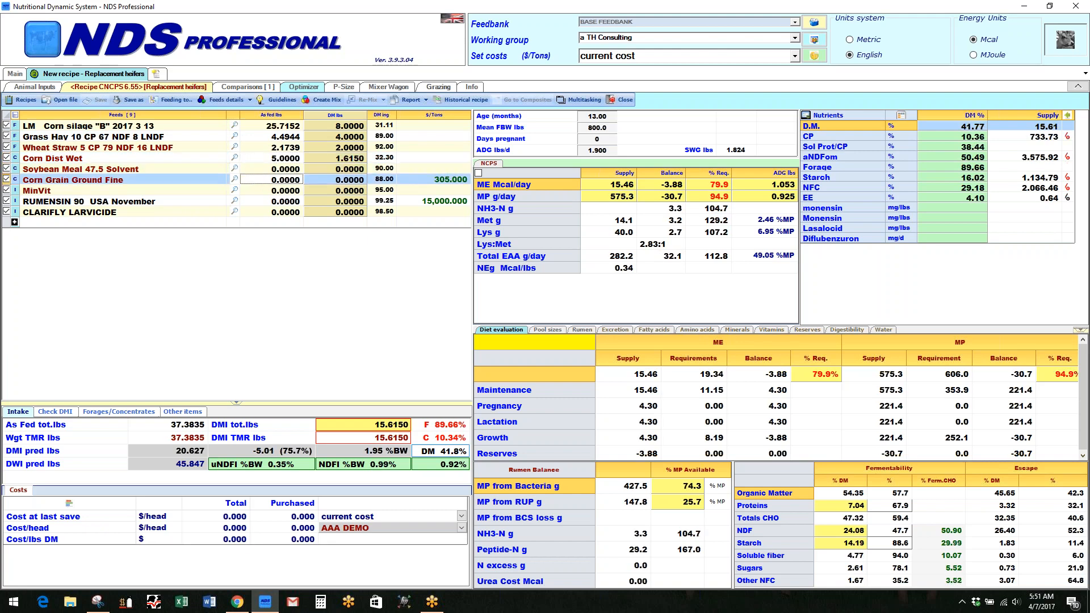
{"action": "type", "text": "1"}
{"action": "key", "text": "Return"}
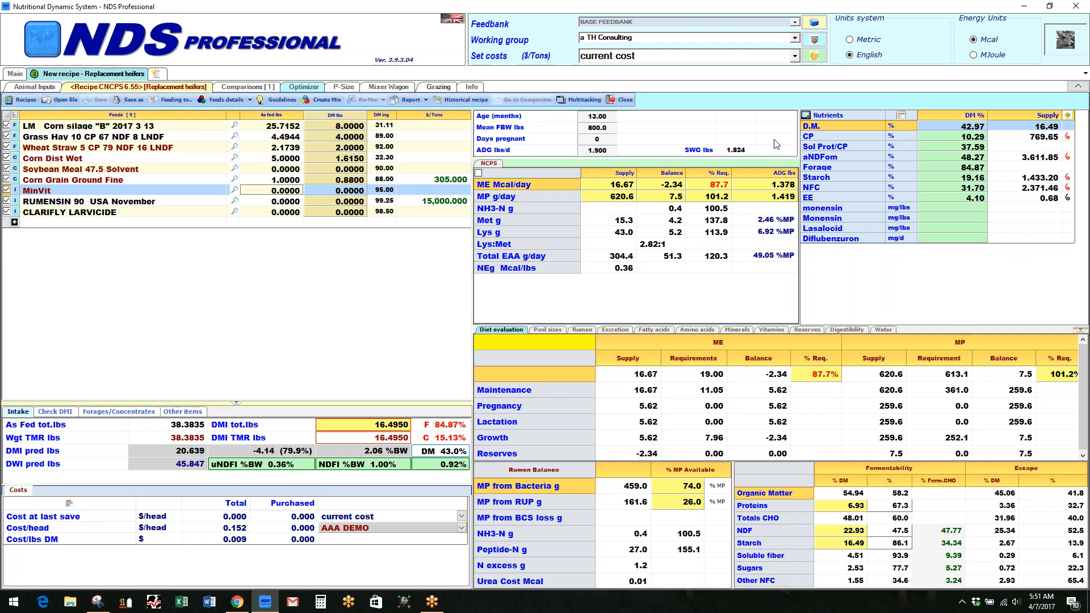
Choose Allowable ADG lbs/day for the gain column and set Corn Dist Wet to 7 lbs as fed
{"action": "right_click", "coordinate": [772, 176]}
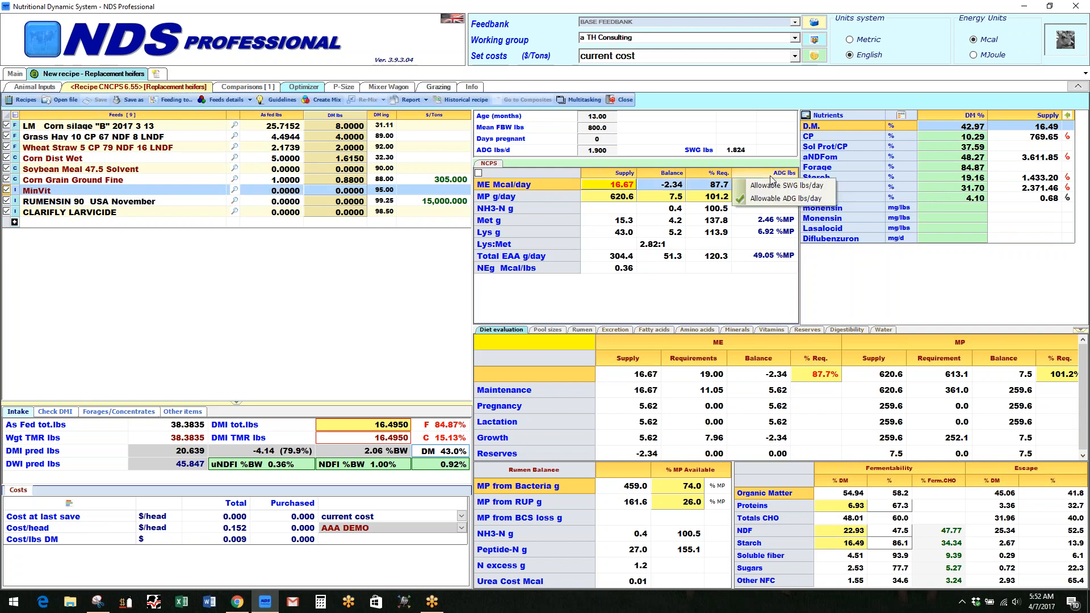
{"action": "left_click", "coordinate": [763, 199]}
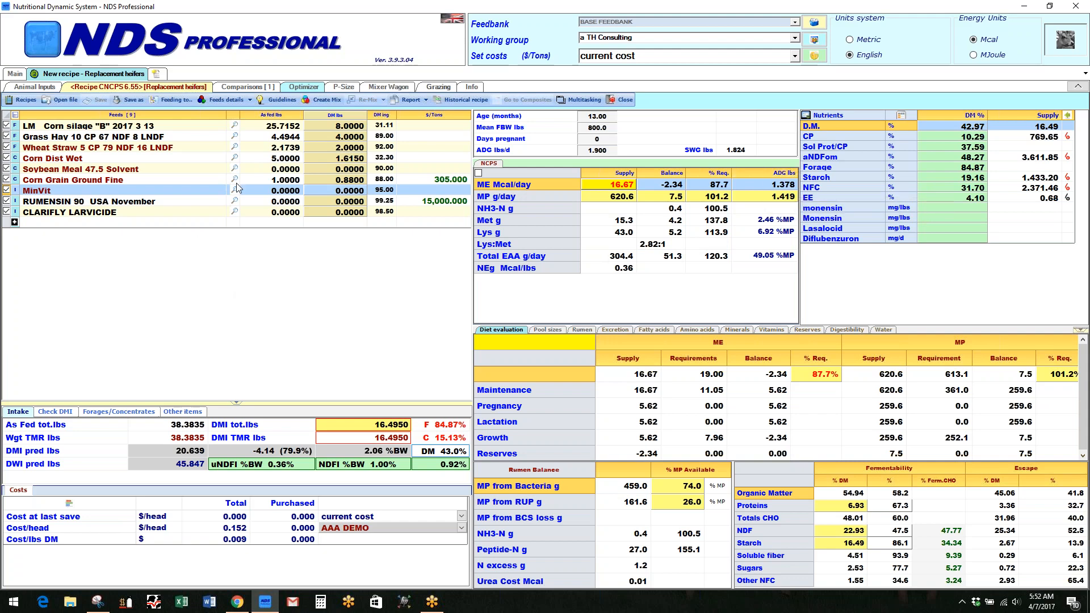
{"action": "left_click", "coordinate": [289, 159]}
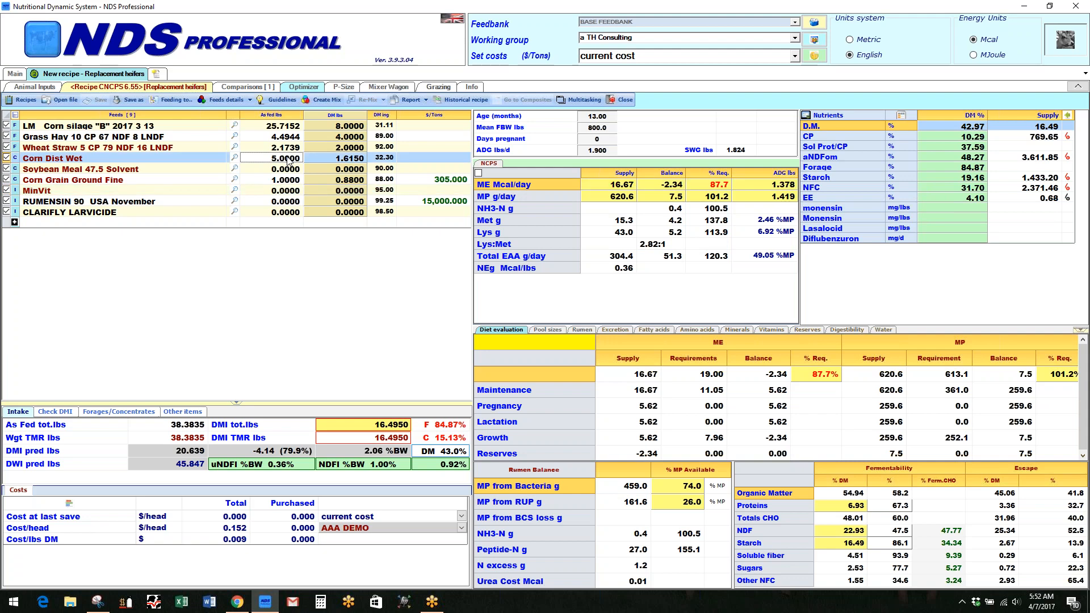
{"action": "type", "text": "7"}
{"action": "key", "text": "Return"}
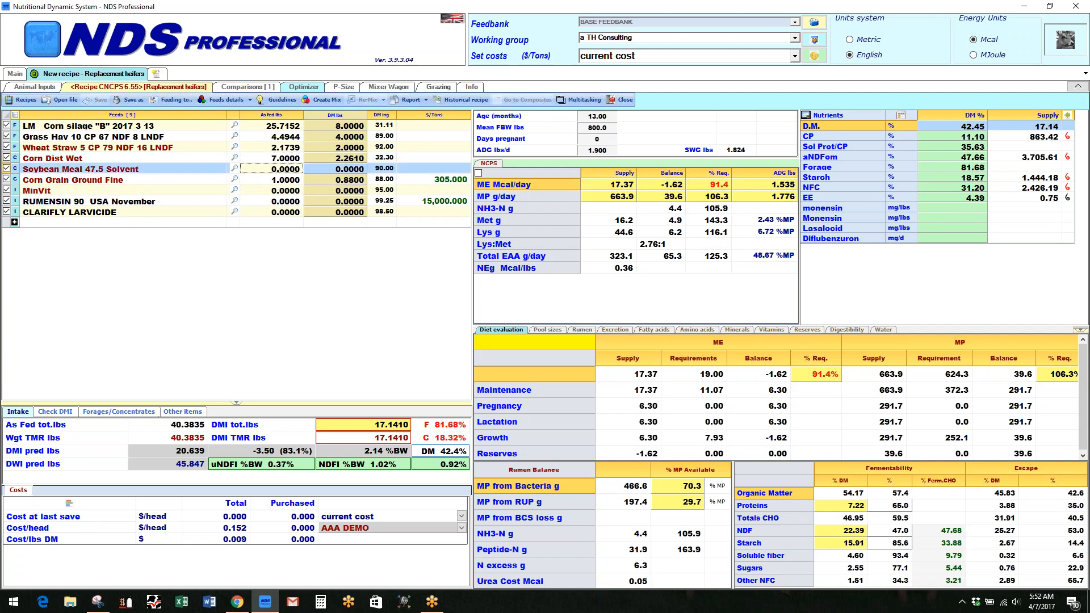
Set the as-fed amounts to 6 lbs for Grass Hay, 3 lbs for Wheat Straw and 26 lbs for corn silage
{"action": "key", "text": "Up"}
{"action": "key", "text": "Up"}
{"action": "key", "text": "Up"}
{"action": "type", "text": "6"}
{"action": "key", "text": "Return"}
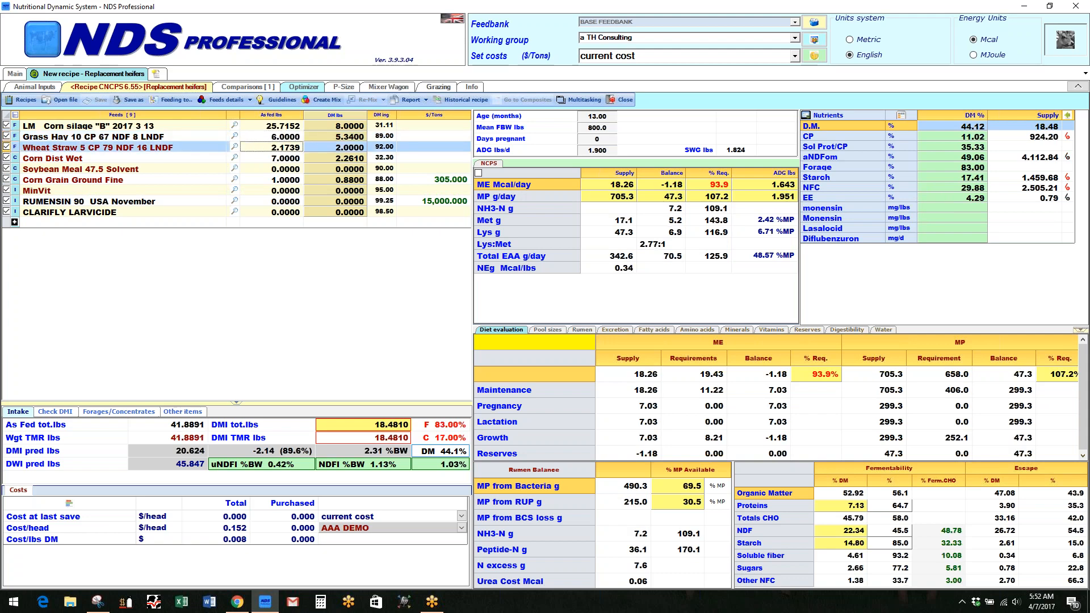
{"action": "type", "text": "3"}
{"action": "key", "text": "Return"}
{"action": "key", "text": "Up"}
{"action": "key", "text": "Up"}
{"action": "key", "text": "Up"}
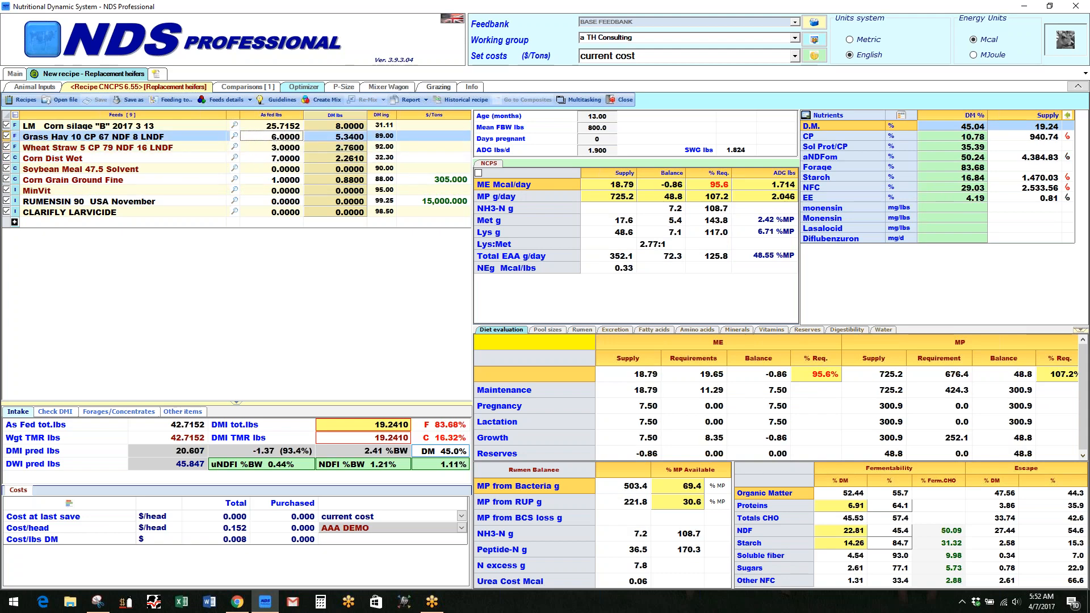
{"action": "type", "text": "26"}
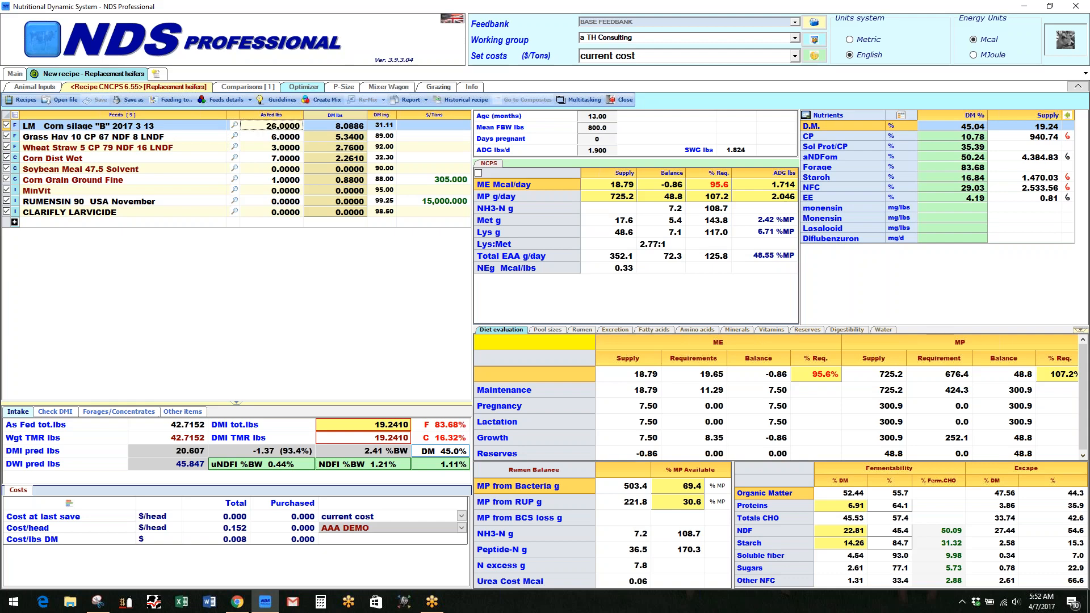
{"action": "key", "text": "Return"}
Set the as-fed amounts of Corn Grain Ground Fine to 1.75 lbs and MinVit to 0.1 lb
{"action": "key", "text": "Down"}
{"action": "key", "text": "Down"}
{"action": "key", "text": "Down"}
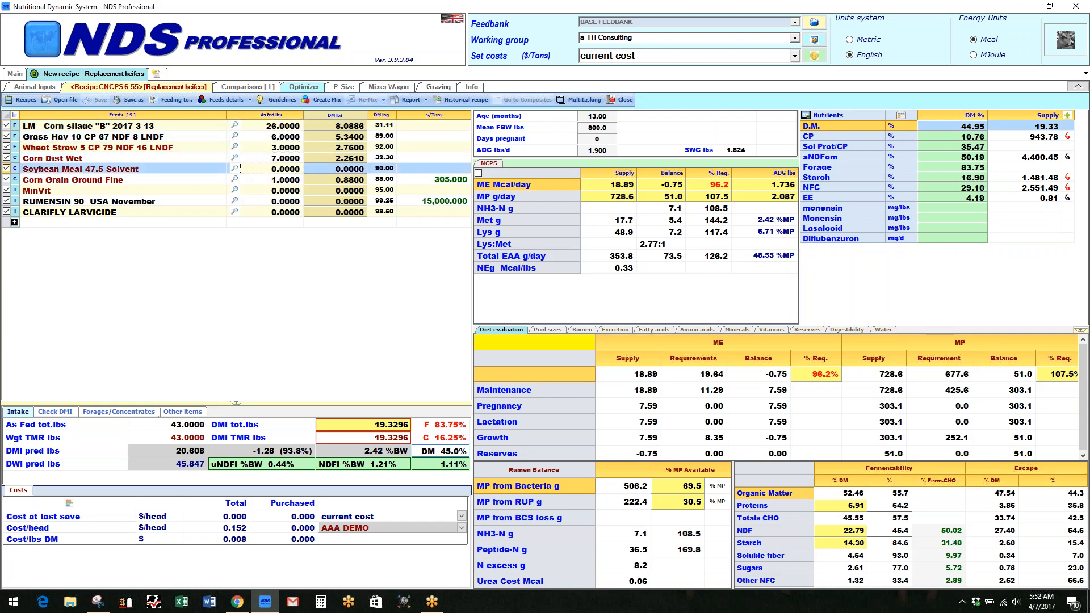
{"action": "key", "text": "Down"}
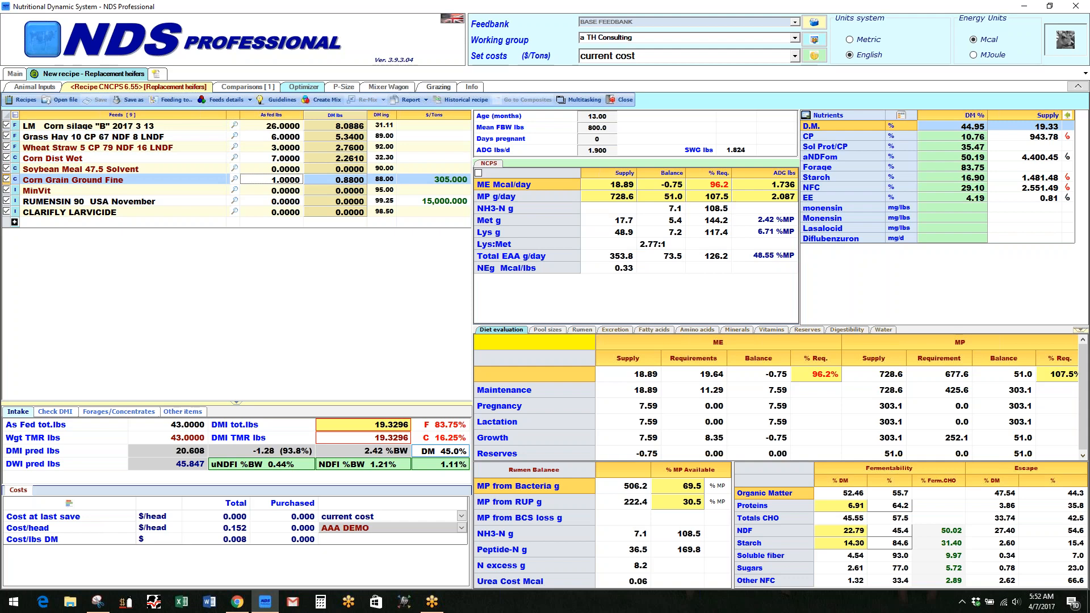
{"action": "type", "text": "1.75"}
{"action": "key", "text": "Return"}
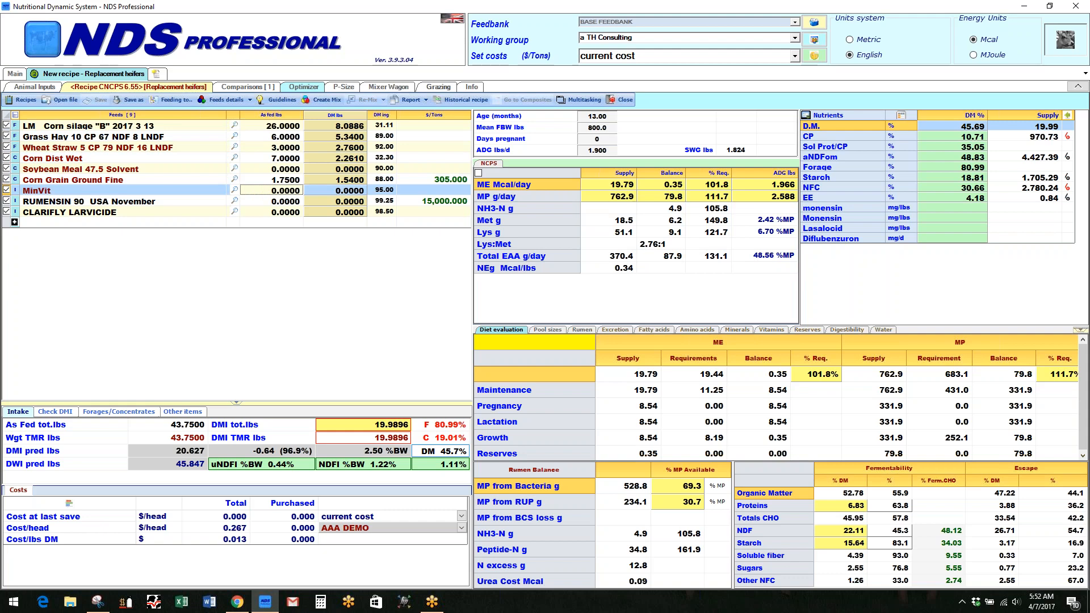
{"action": "type", "text": ".1"}
{"action": "key", "text": "Return"}
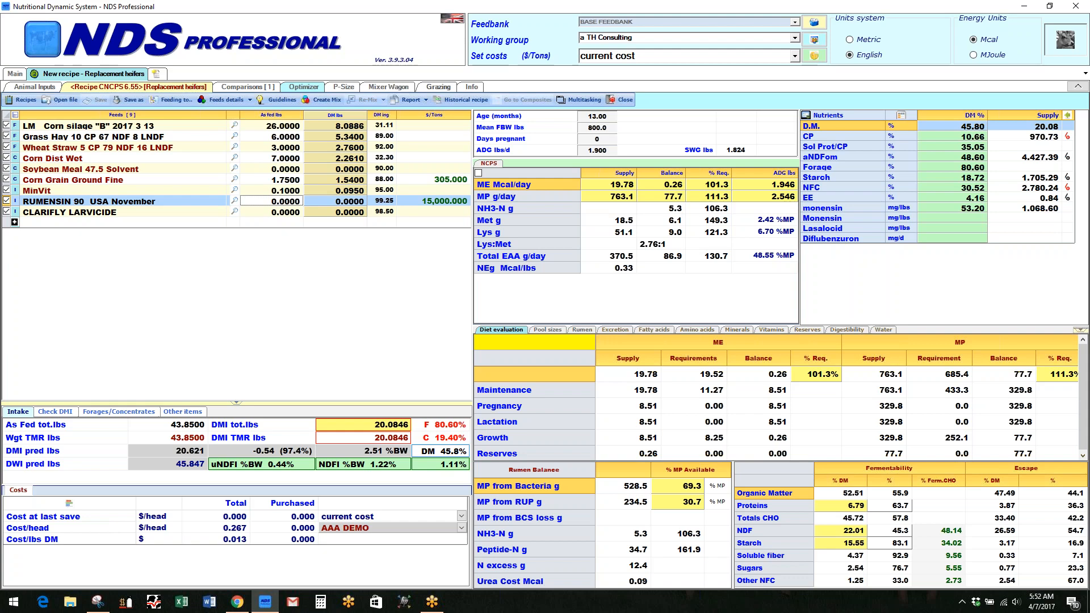
Examine the user nutrients and additives of the CLARIFLY LARVICIDE feed, then return to the recipe
{"action": "left_click", "coordinate": [234, 213]}
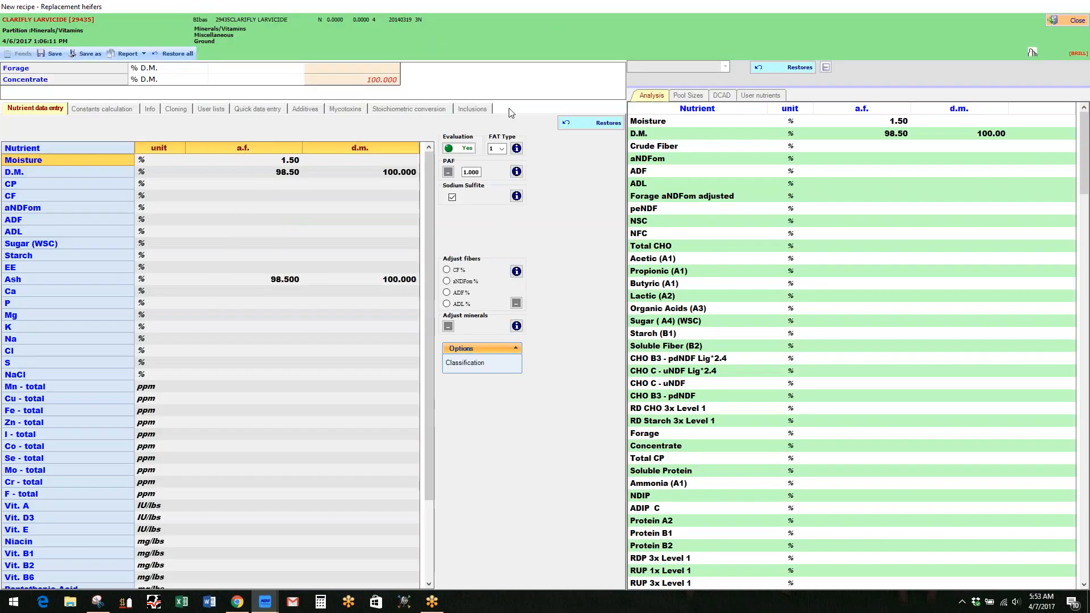
{"action": "left_click", "coordinate": [773, 95]}
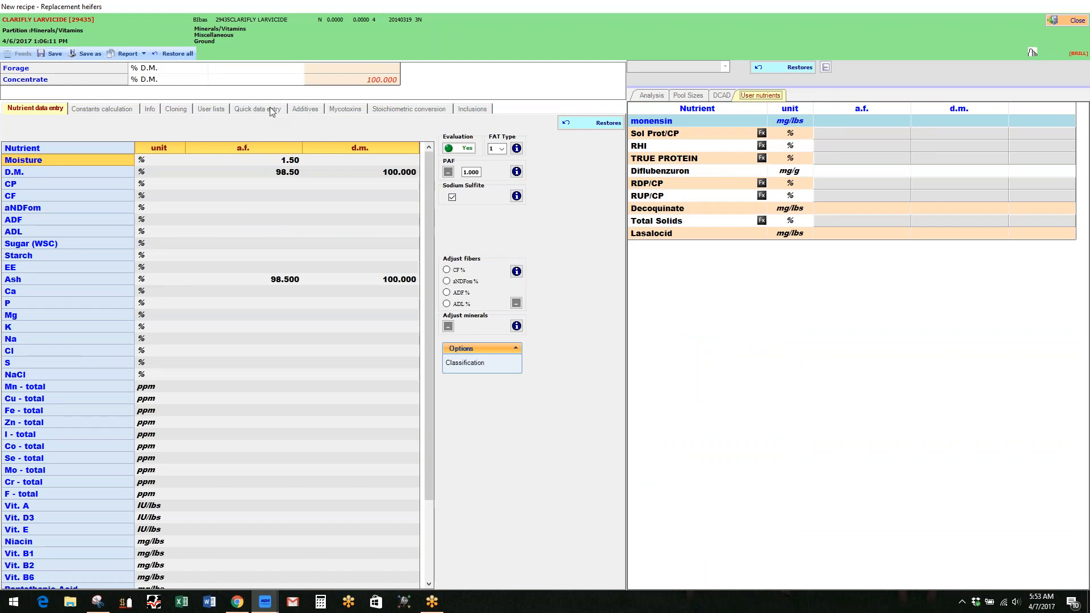
{"action": "left_click", "coordinate": [304, 109]}
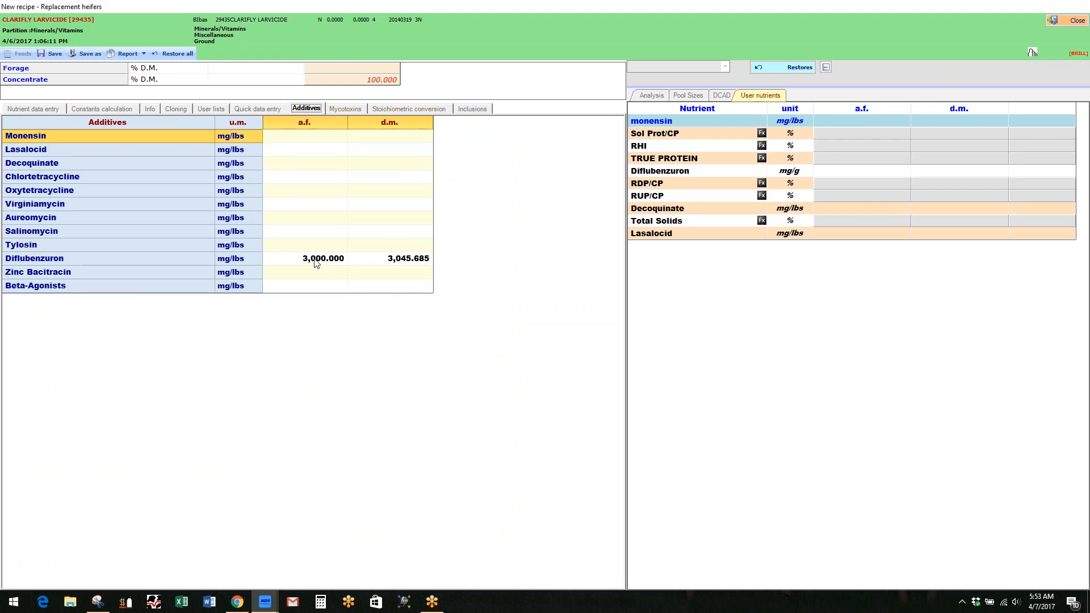
{"action": "left_click", "coordinate": [1071, 21]}
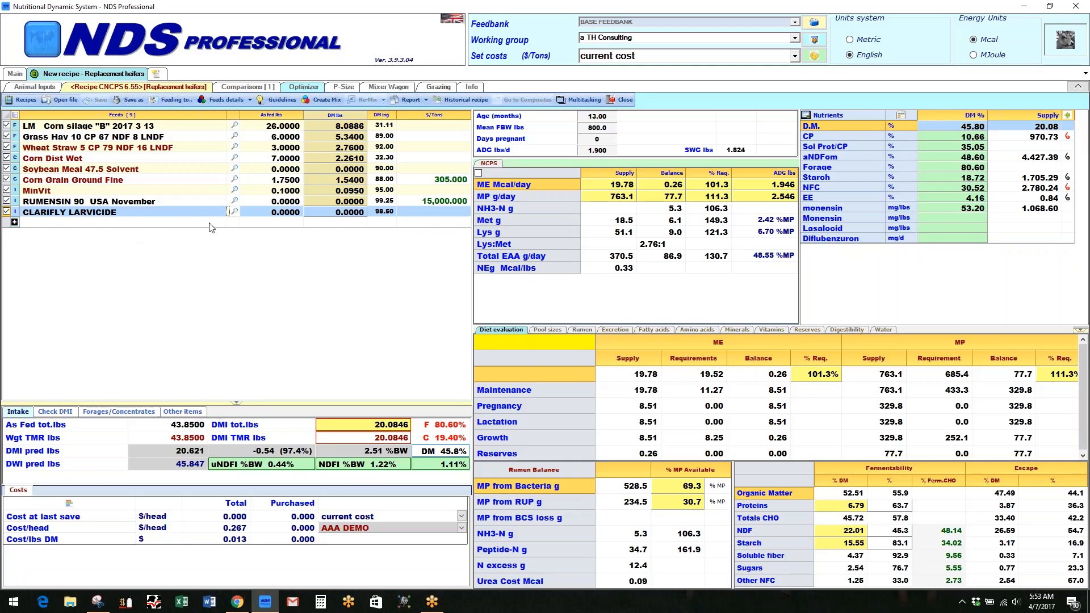
Set the as-fed amount of CLARIFLY LARVICIDE to 0.0010 lb
{"action": "left_click", "coordinate": [278, 212]}
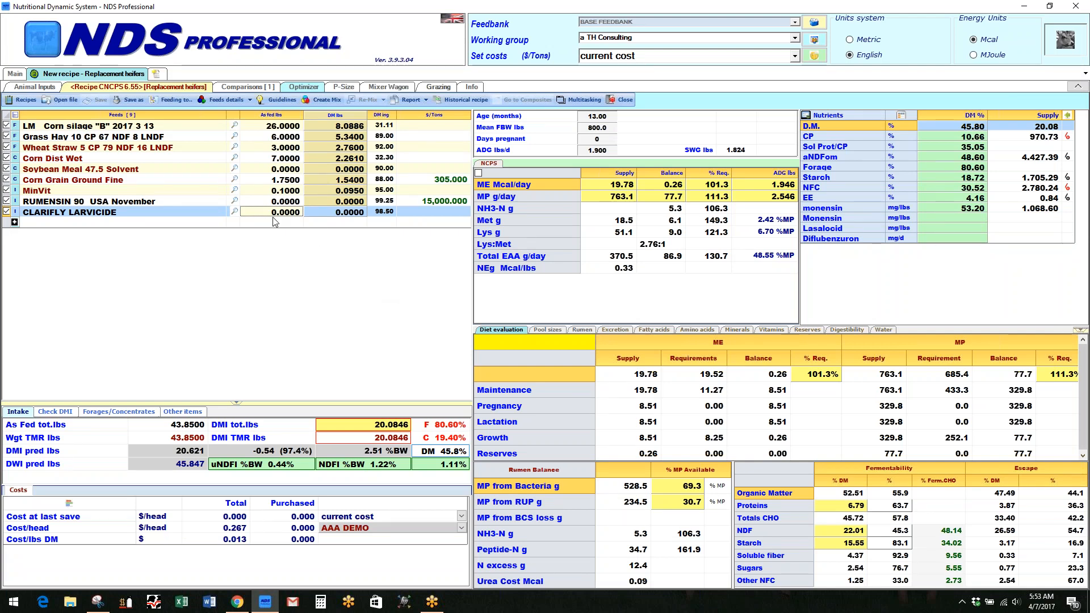
{"action": "left_click", "coordinate": [300, 213]}
{"action": "type", "text": ".0010"}
{"action": "key", "text": "Return"}
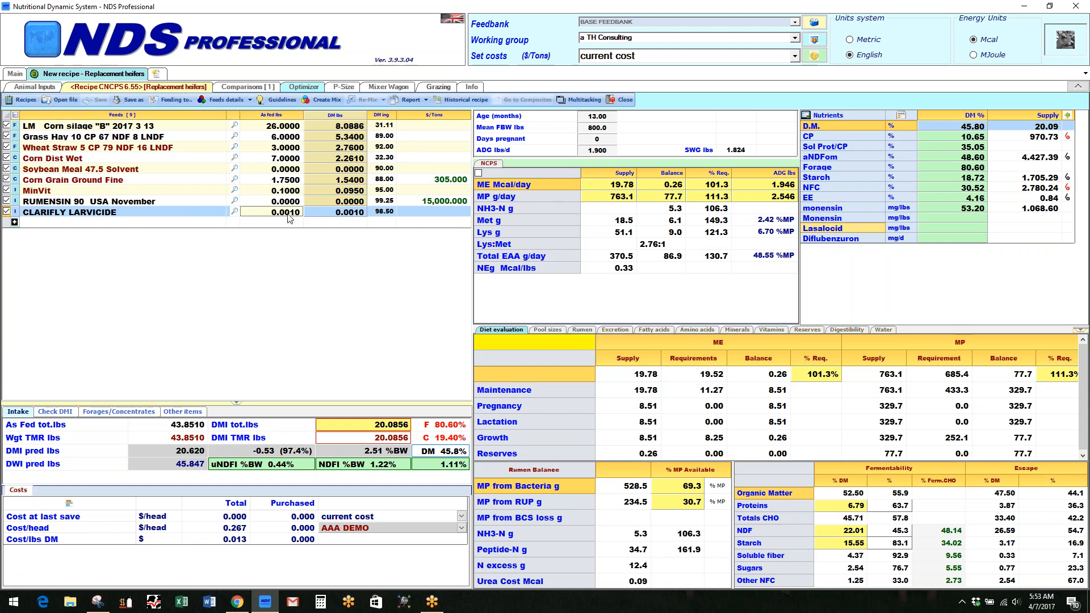
Add the Diflubenzuron nutrient in mg/lbs from the additives to the nutrients shown for replacement heifer recipes
{"action": "left_click", "coordinate": [805, 116]}
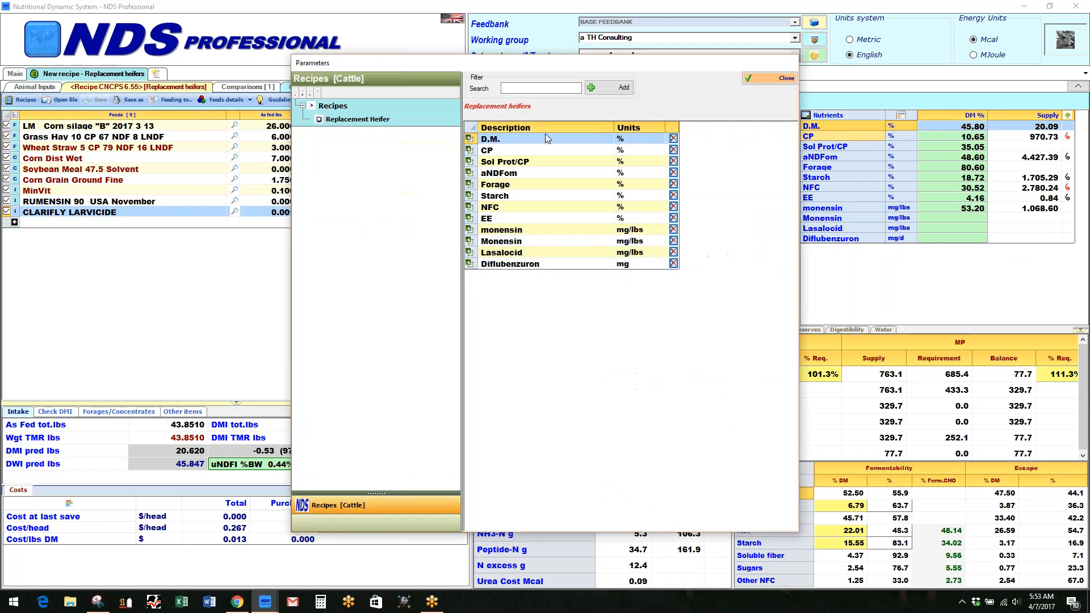
{"action": "left_click", "coordinate": [609, 87]}
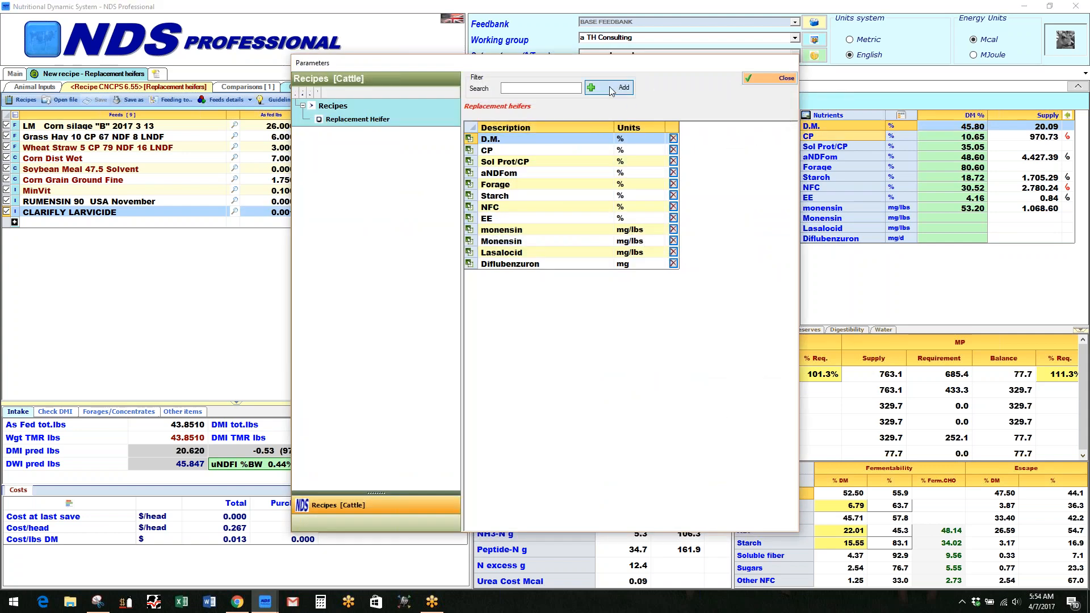
{"action": "left_click_drag", "start_coordinate": [613, 138], "coordinate": [617, 443]}
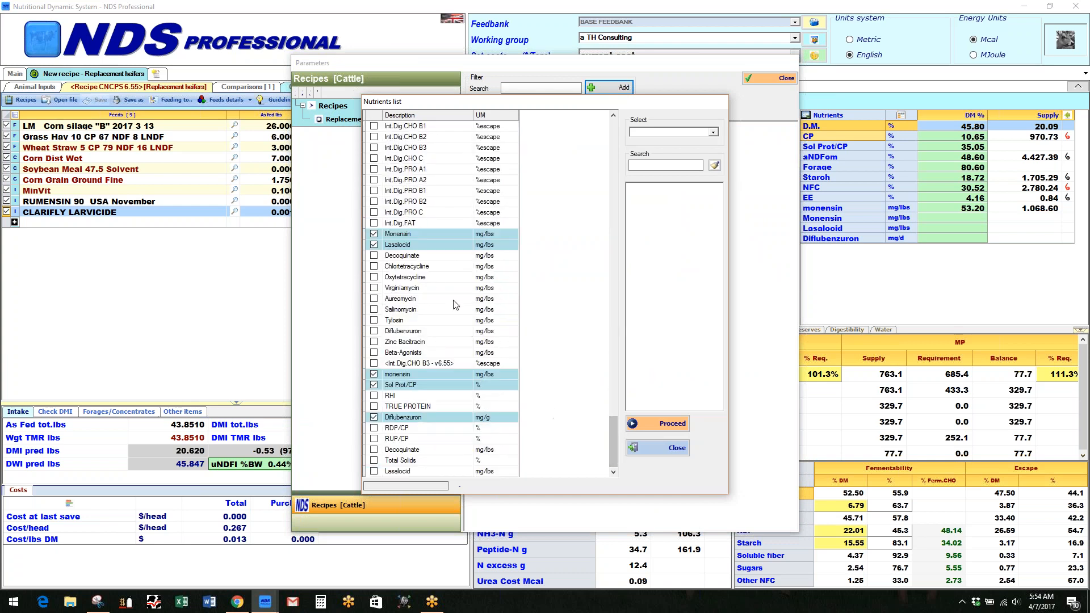
{"action": "left_click", "coordinate": [373, 331]}
{"action": "left_click", "coordinate": [670, 426]}
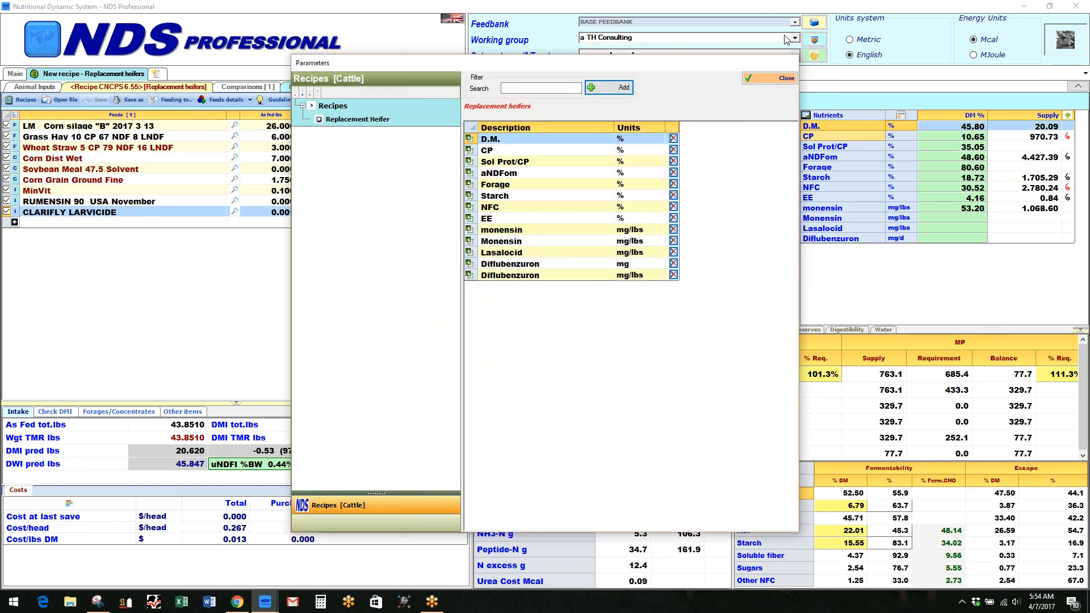
{"action": "left_click", "coordinate": [776, 80]}
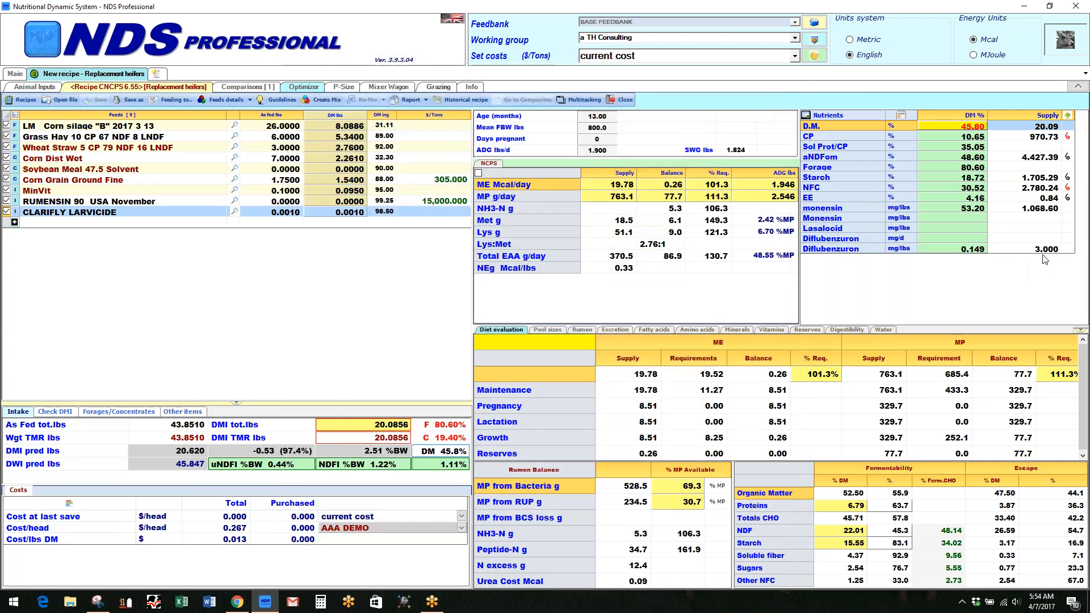
Re-enter the CLARIFLY LARVICIDE as-fed amount as 0.001 lb, then set it to 0.01 lb
{"action": "left_click", "coordinate": [290, 215]}
{"action": "key", "text": "BackSpace"}
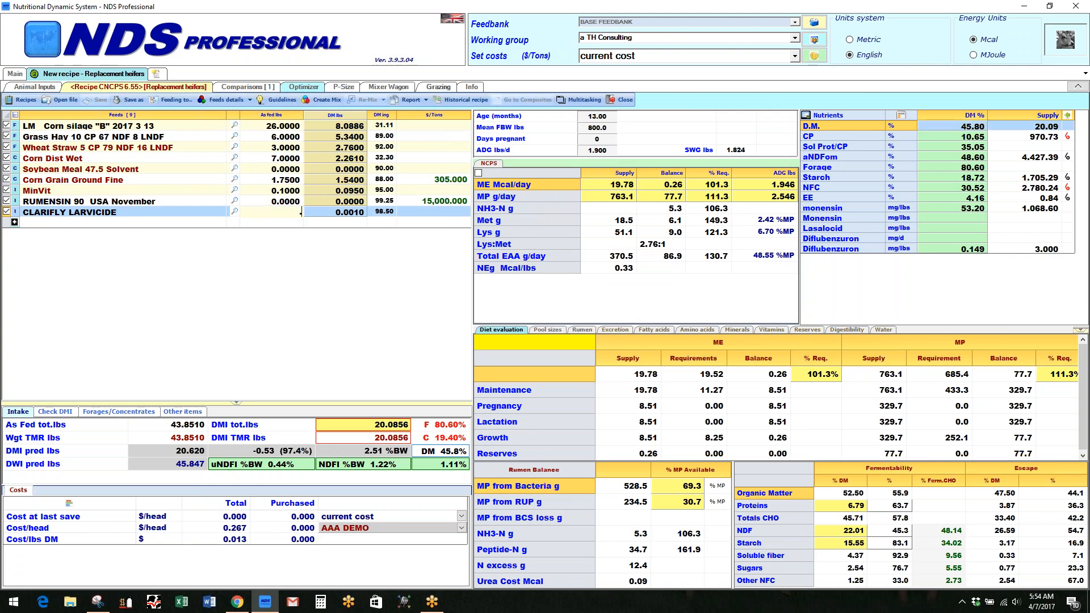
{"action": "type", "text": ".001"}
{"action": "key", "text": "Return"}
{"action": "key", "text": "BackSpace"}
{"action": "type", "text": ".01"}
{"action": "key", "text": "Return"}
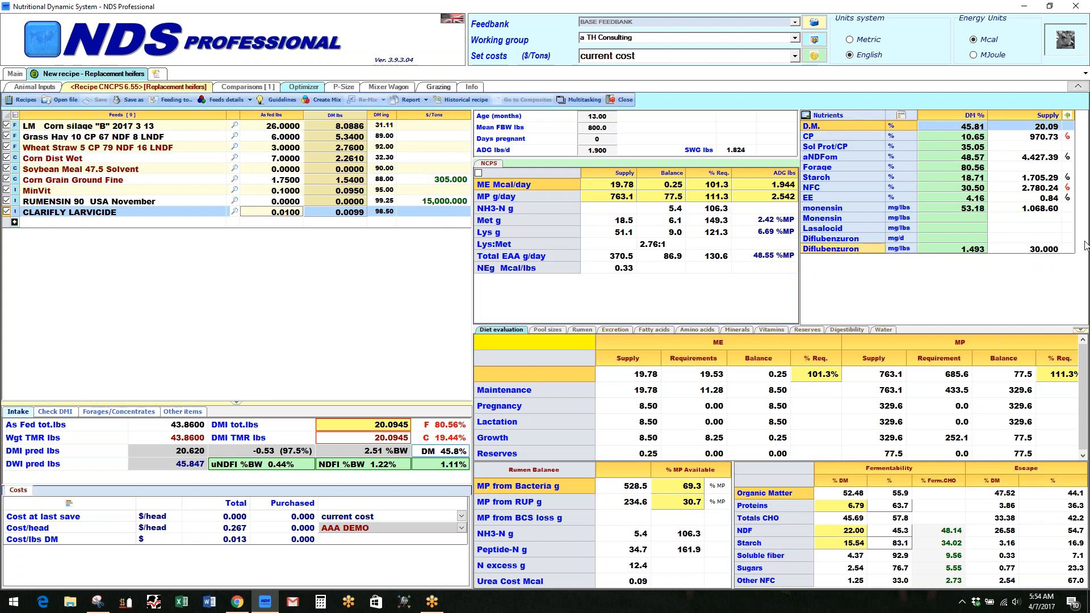
Set the as-fed amount of RUMENSIN 90 USA November to 0.001 lb, then raise it to 0.002 lb
{"action": "left_click", "coordinate": [287, 203]}
{"action": "type", "text": ".001"}
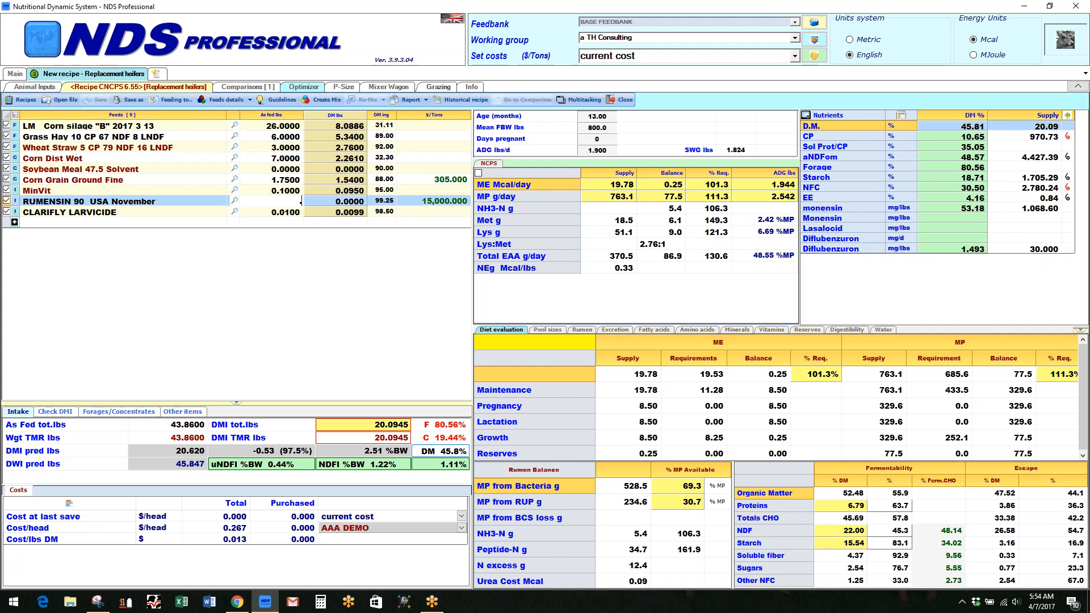
{"action": "key", "text": "Return"}
{"action": "key", "text": "Down"}
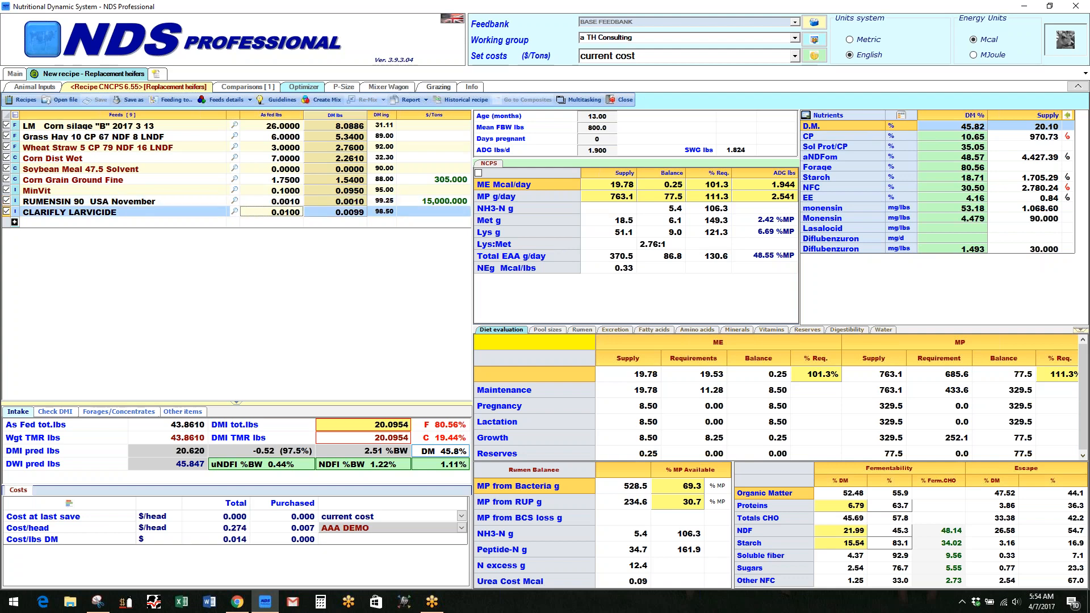
{"action": "left_click", "coordinate": [352, 203]}
{"action": "type", "text": ".002"}
{"action": "key", "text": "Return"}
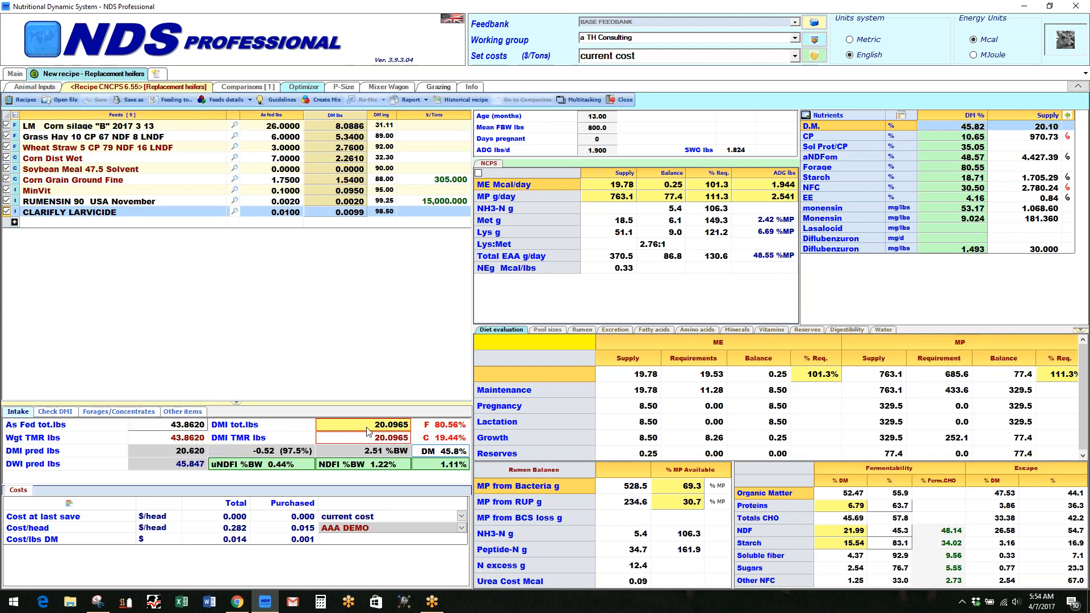
Set the as-fed amounts of Soybean Meal 47.5 Solvent to 0.5 lb and Corn Grain Ground Fine to 1 lb
{"action": "mouse_move", "coordinate": [182, 457]}
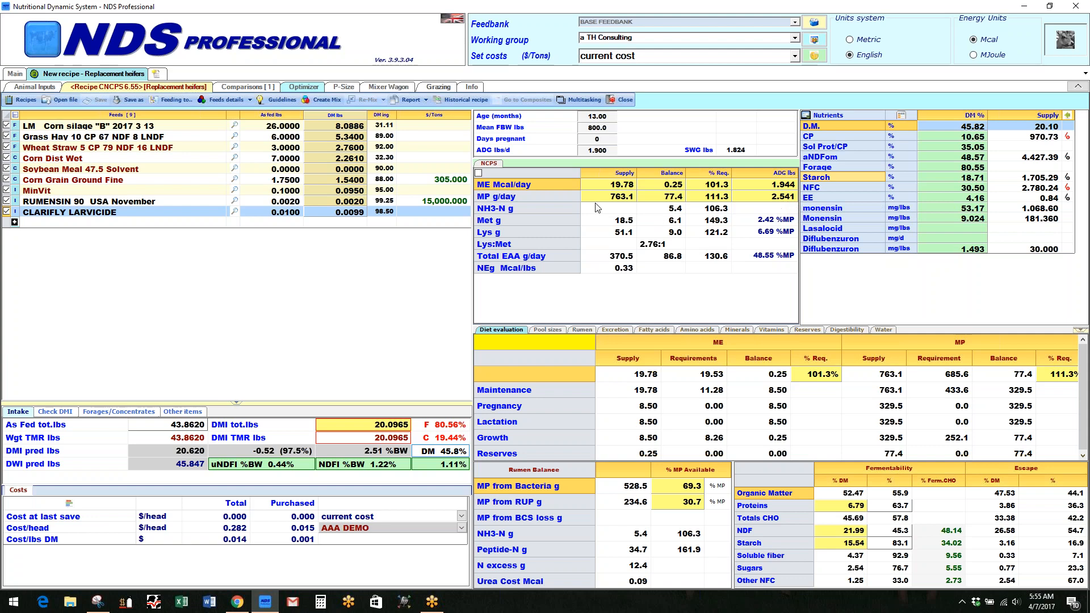
{"action": "left_click", "coordinate": [286, 169]}
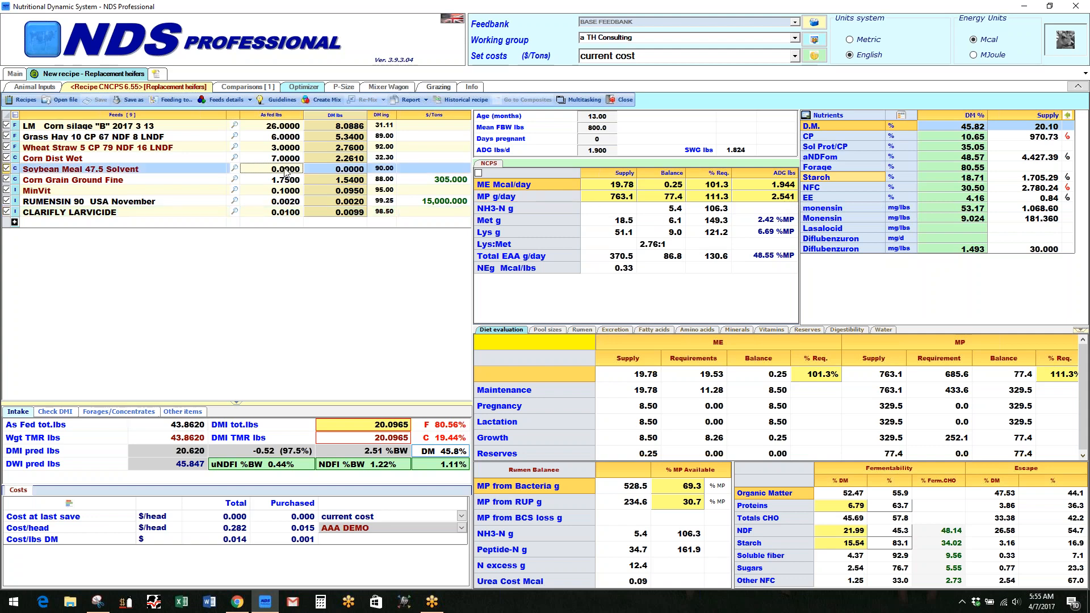
{"action": "type", "text": "0.5"}
{"action": "key", "text": "Return"}
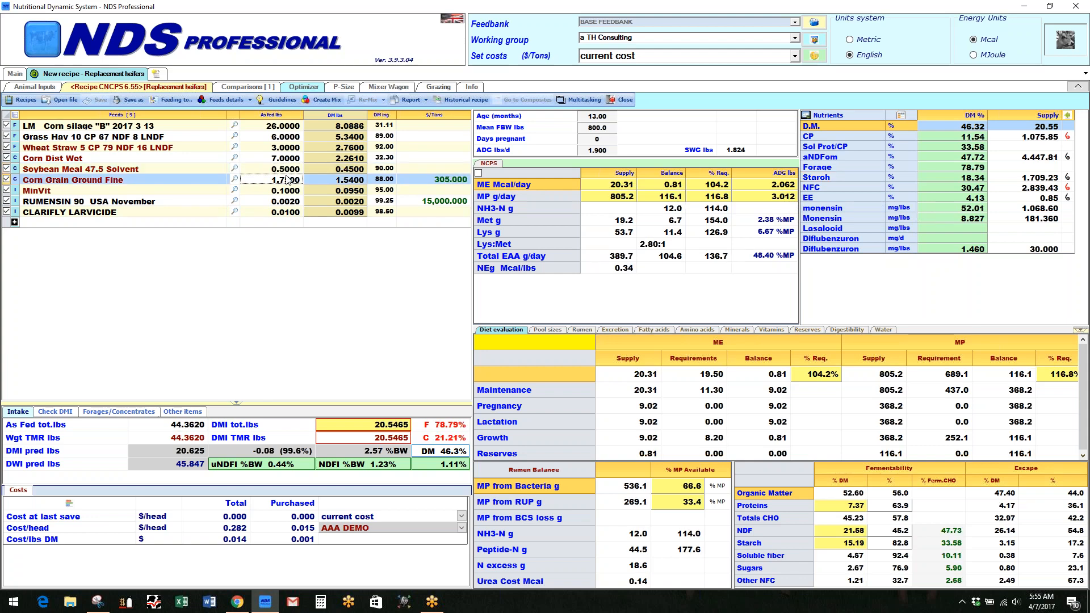
{"action": "type", "text": "1"}
{"action": "key", "text": "Return"}
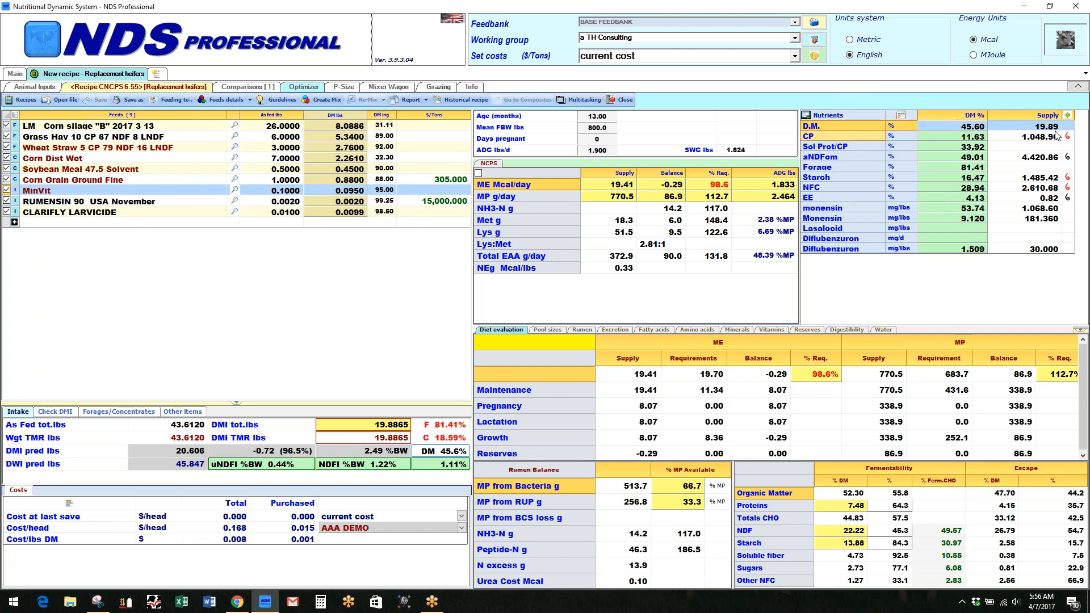
Examine the recipe's crude protein, rumen passage rates, allowable daily gain from ME and MP, and mineral balance
{"action": "left_click", "coordinate": [963, 138]}
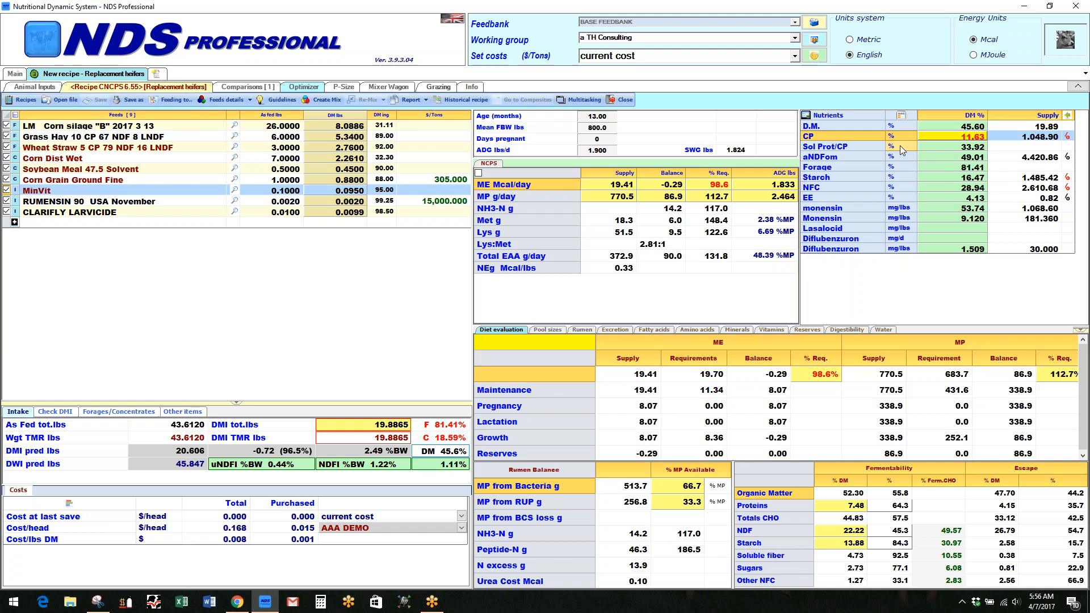
{"action": "left_click", "coordinate": [581, 329]}
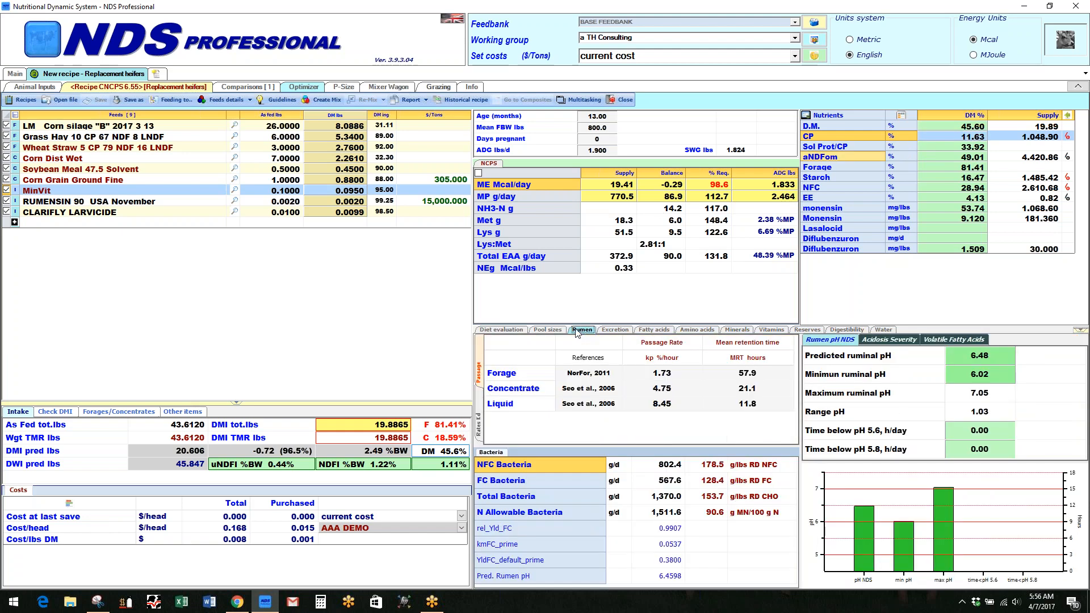
{"action": "left_click", "coordinate": [589, 378]}
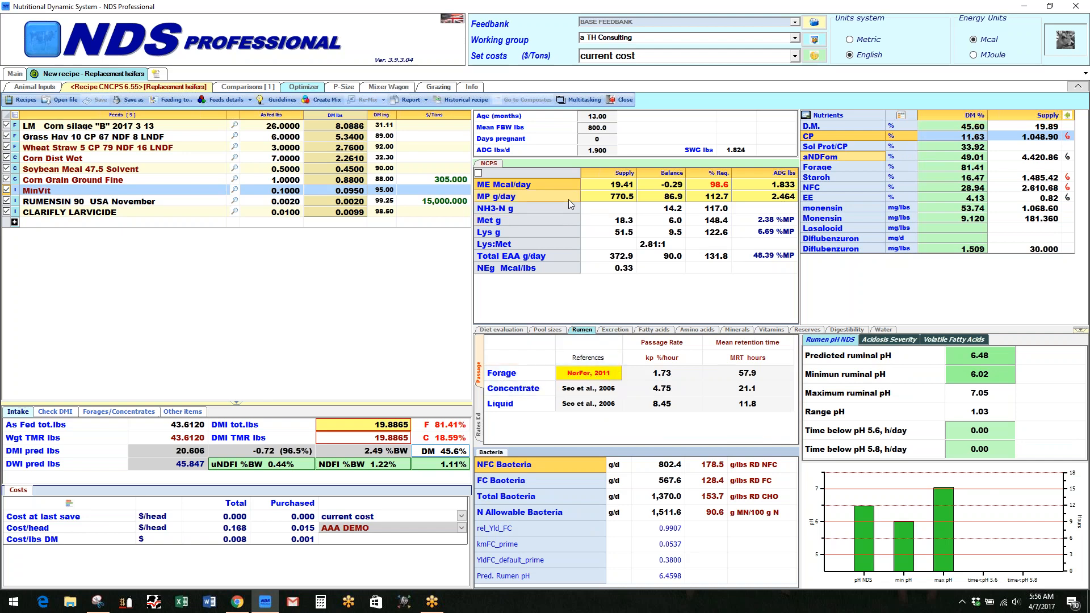
{"action": "left_click", "coordinate": [779, 202]}
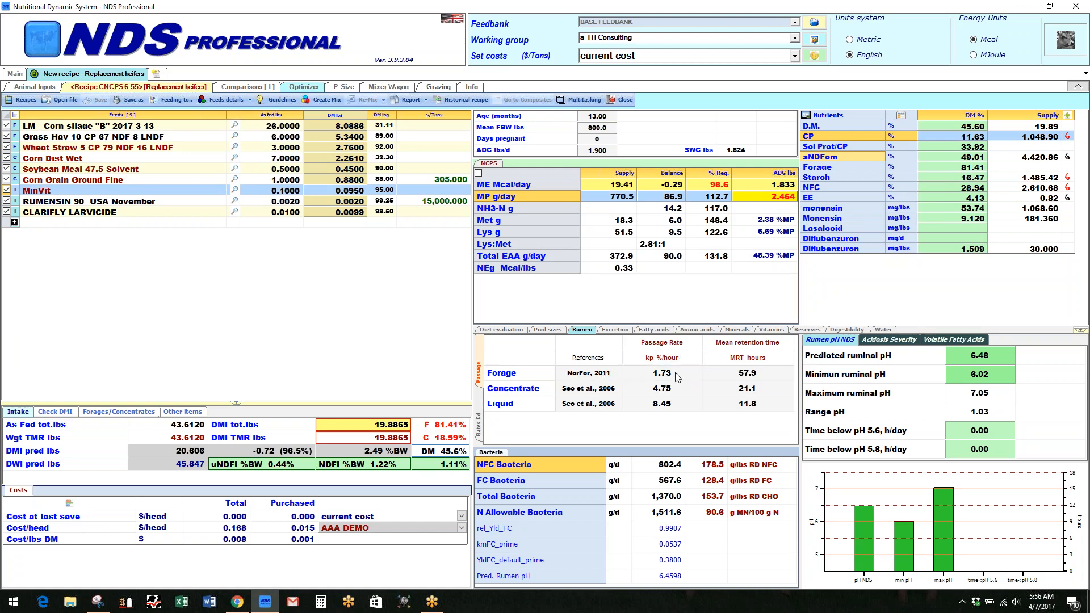
{"action": "left_click", "coordinate": [769, 186]}
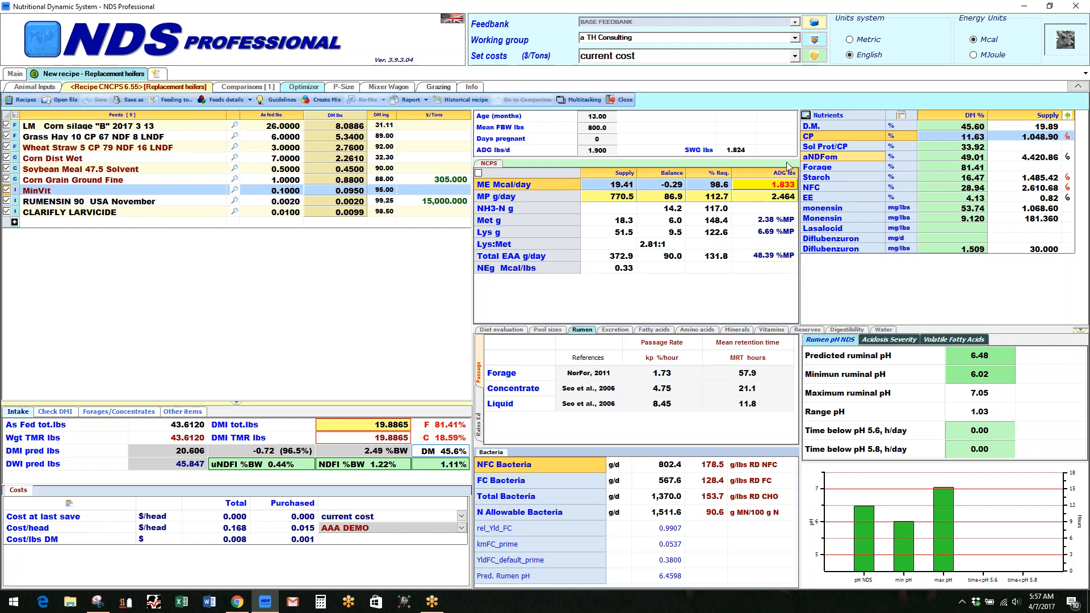
{"action": "left_click", "coordinate": [776, 199]}
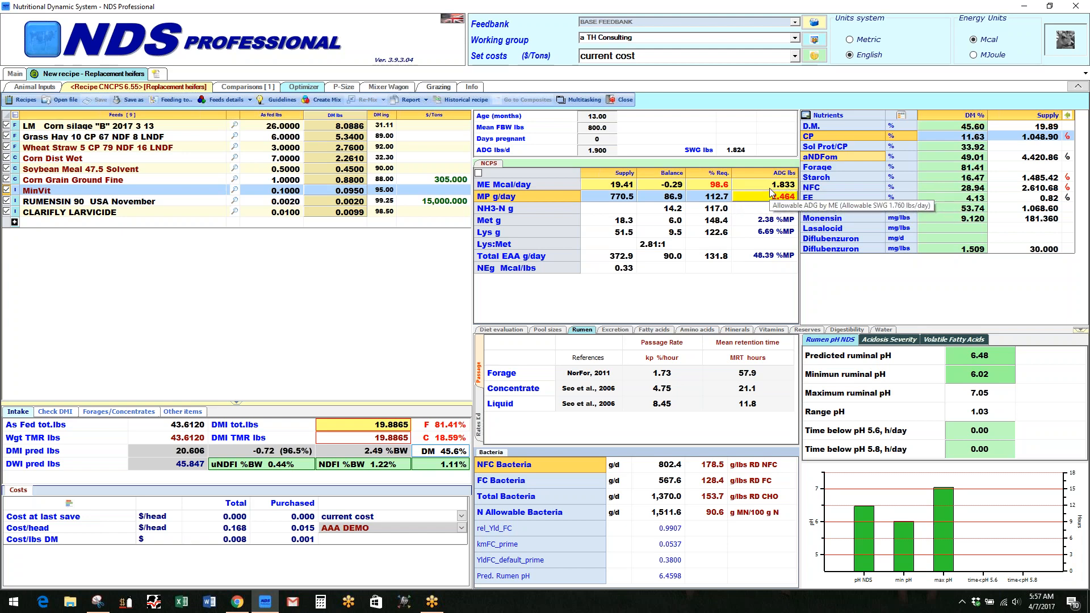
{"action": "left_click", "coordinate": [771, 189]}
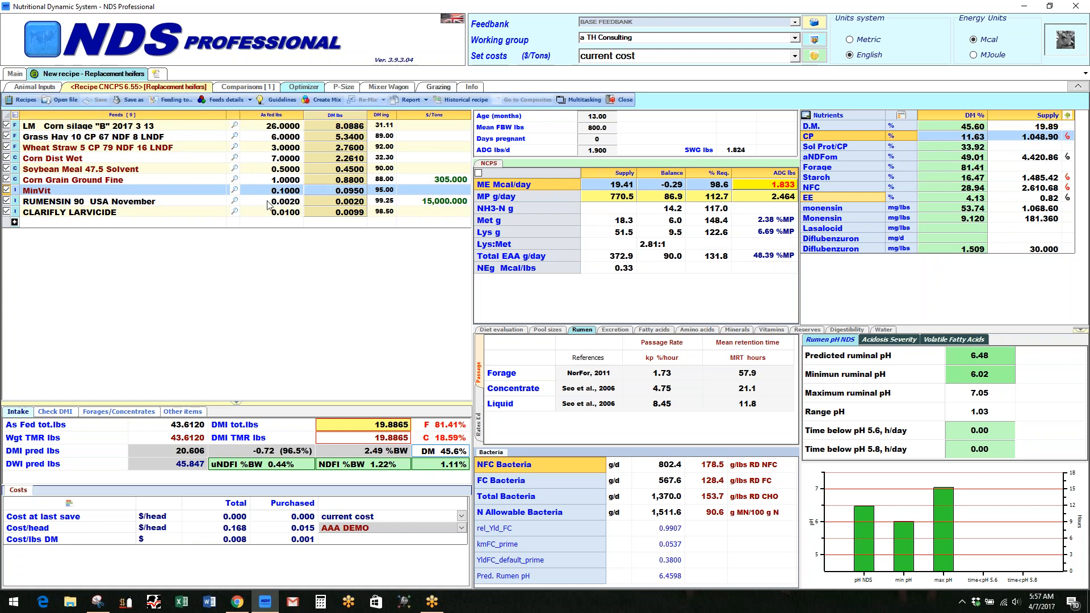
{"action": "left_click", "coordinate": [736, 330]}
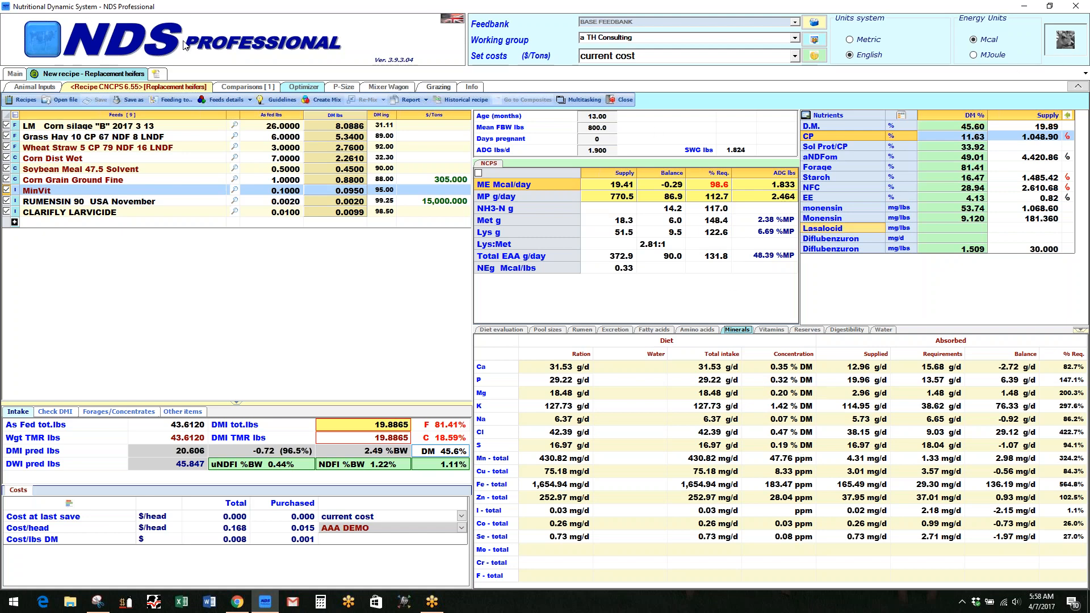
Save the recipe under the name DEMO 800 Heifers 2017 4 07, using the same text as its description
{"action": "left_click", "coordinate": [129, 101]}
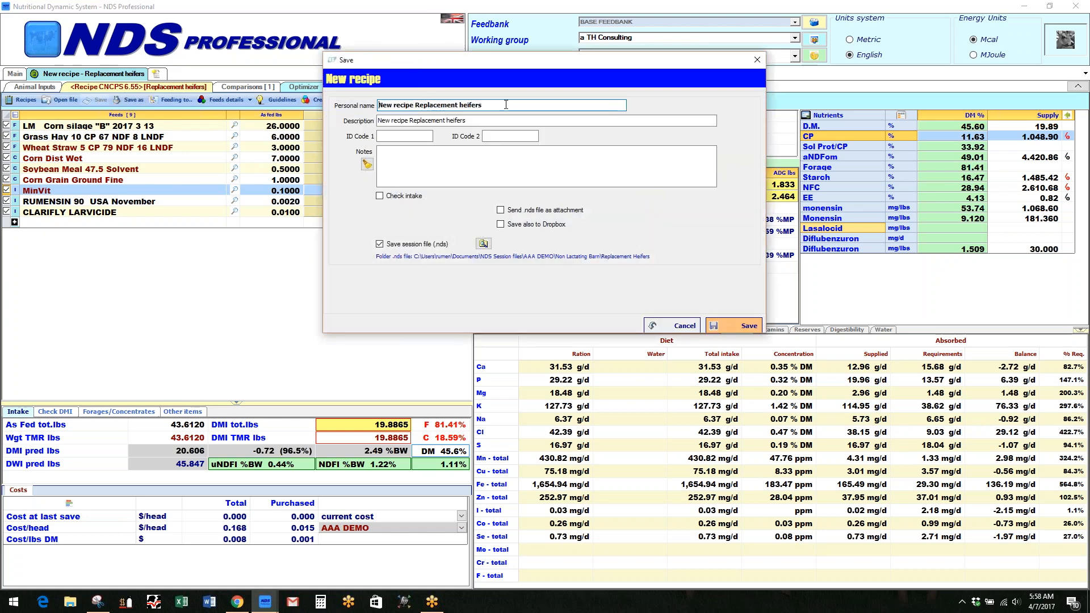
{"action": "left_click_drag", "start_coordinate": [505, 105], "coordinate": [378, 104]}
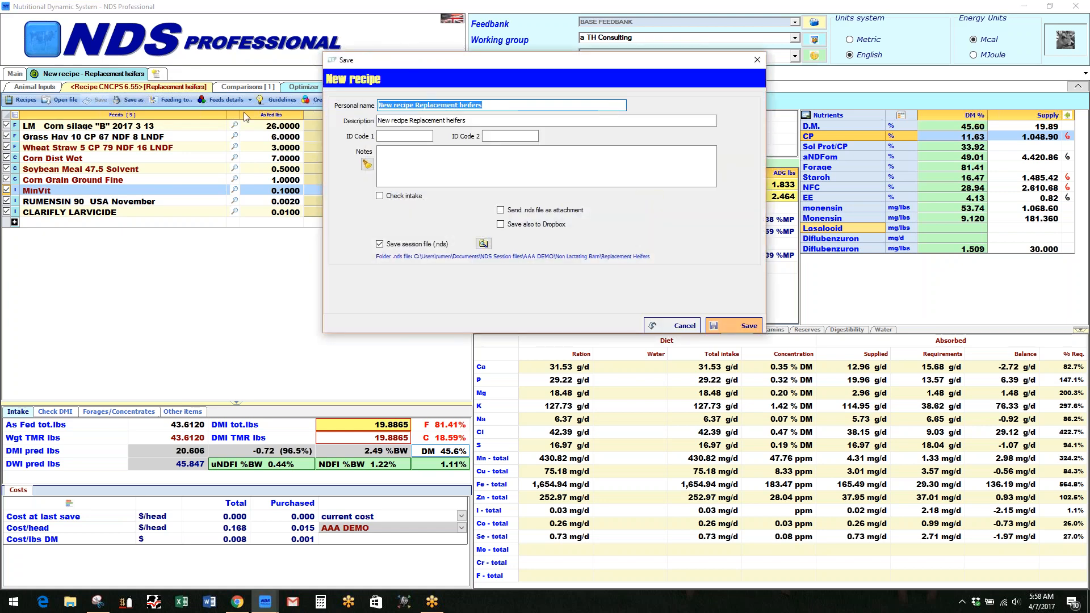
{"action": "type", "text": "DEMO "}
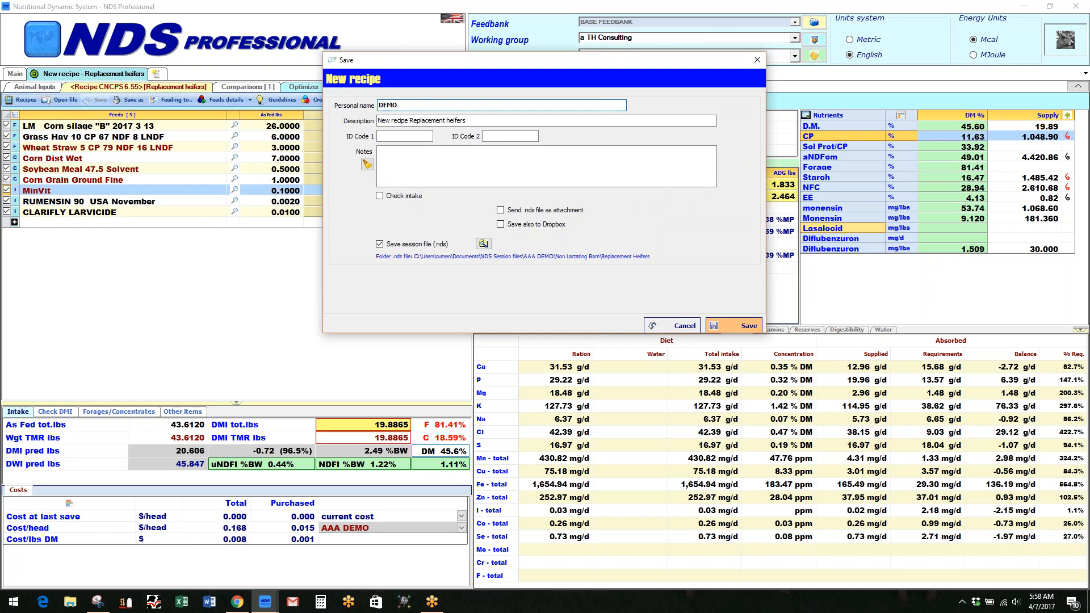
{"action": "type", "text": "800 Heifers 2017"}
{"action": "type", "text": "07"}
{"action": "key", "text": "Tab"}
{"action": "key", "text": "BackSpace"}
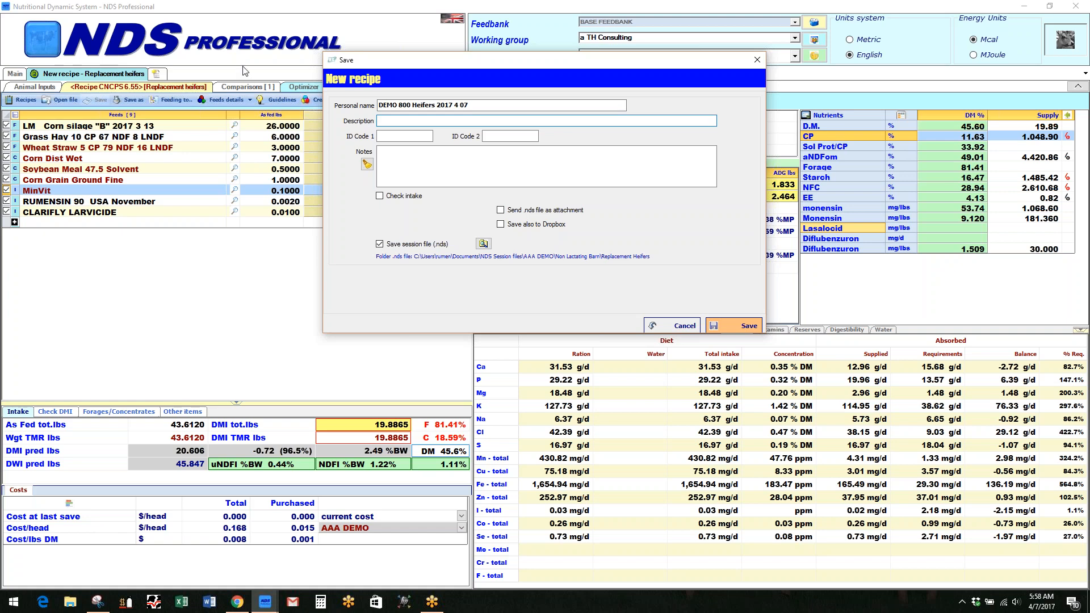
{"action": "left_click", "coordinate": [471, 105]}
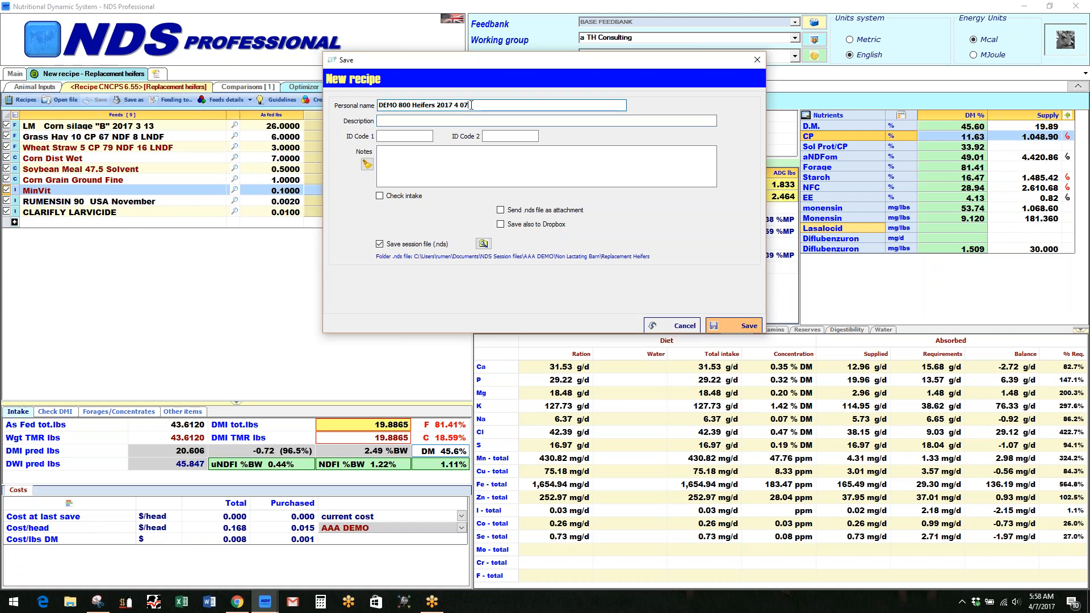
{"action": "key", "text": "Tab"}
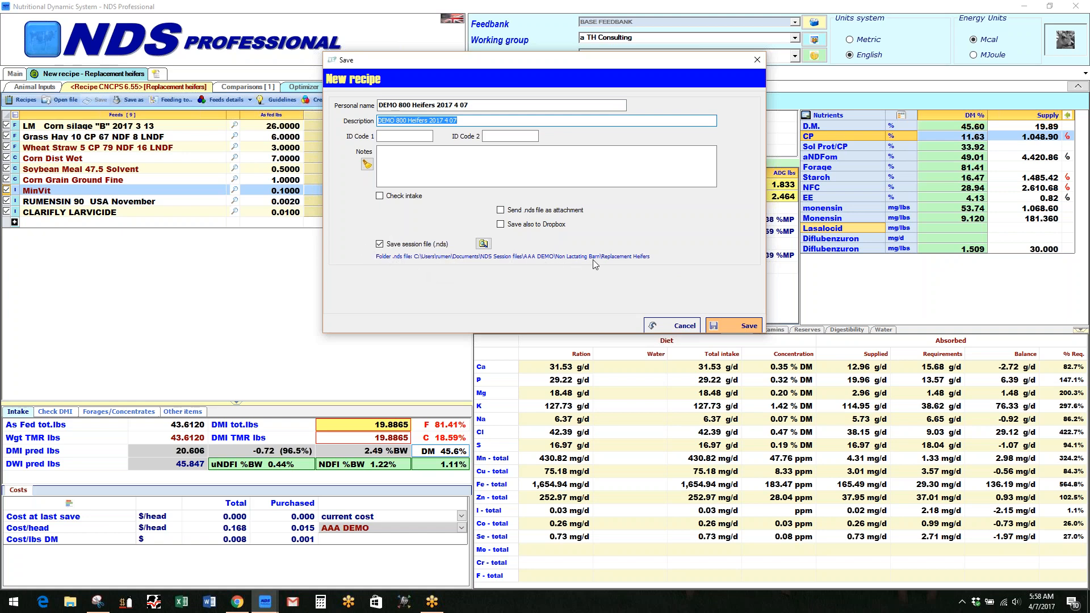
{"action": "left_click", "coordinate": [735, 328]}
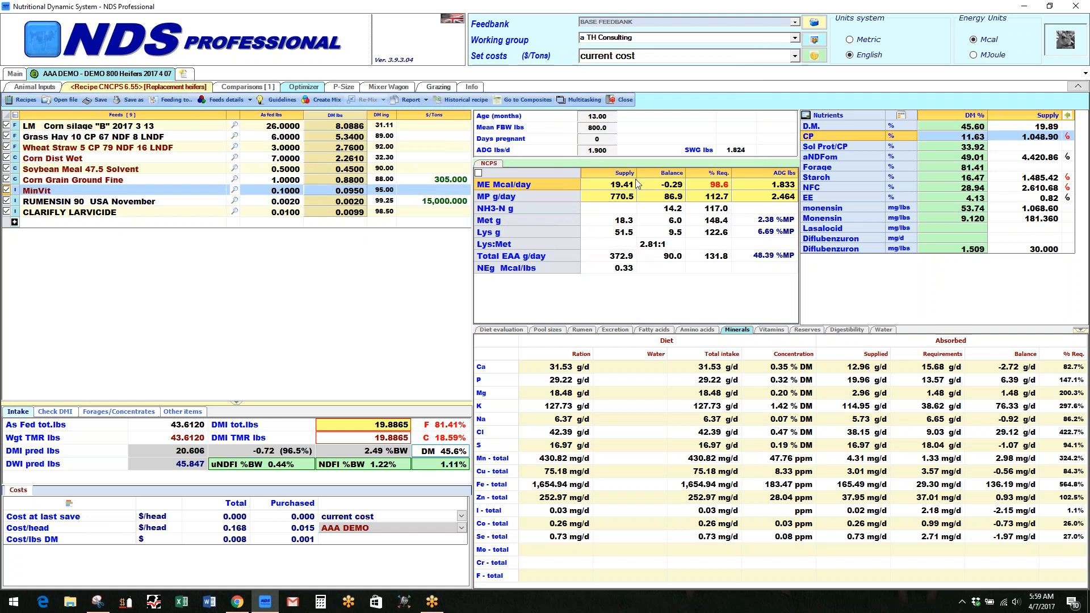
Set the animal inputs to a mean FBW of 500 lb, an actual age of 7.5 months and an ADG of 2 lb/day
{"action": "left_click", "coordinate": [36, 86]}
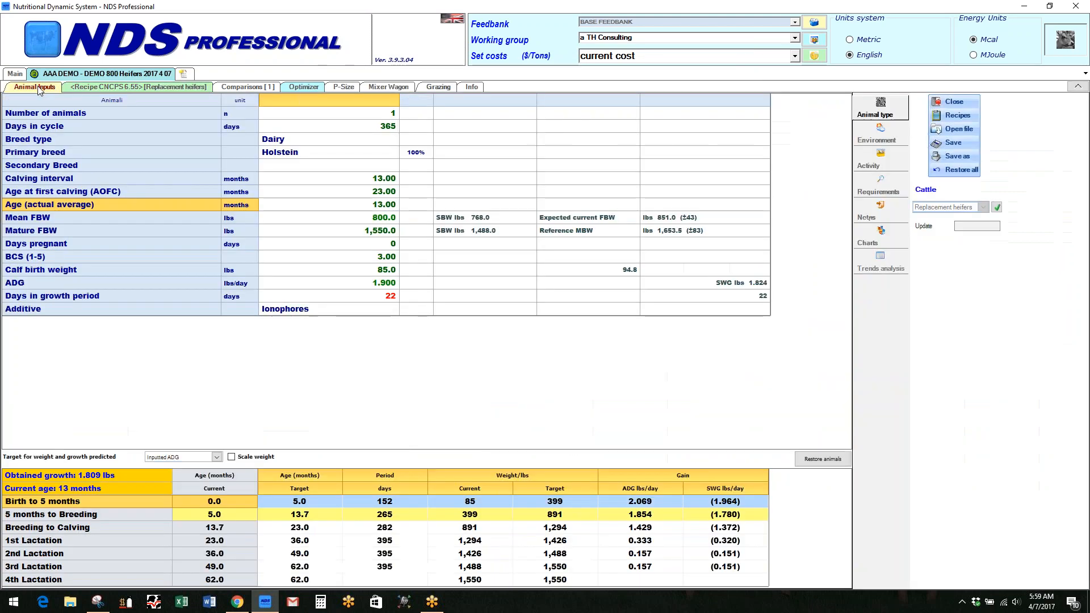
{"action": "left_click", "coordinate": [386, 208]}
{"action": "left_click", "coordinate": [388, 220]}
{"action": "type", "text": "500"}
{"action": "key", "text": "Up"}
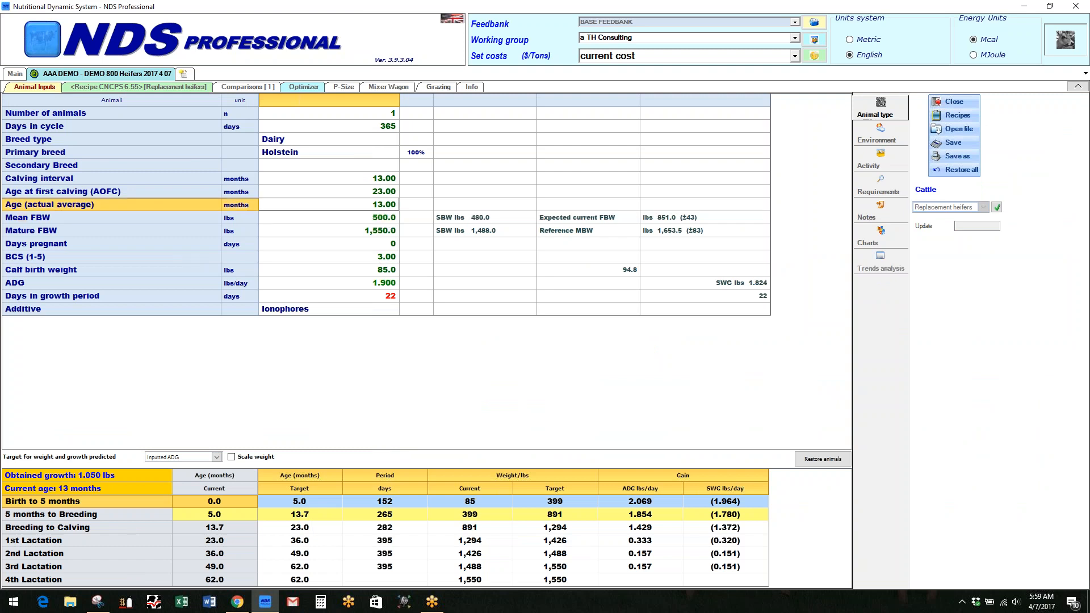
{"action": "type", "text": "7.5"}
{"action": "key", "text": "Return"}
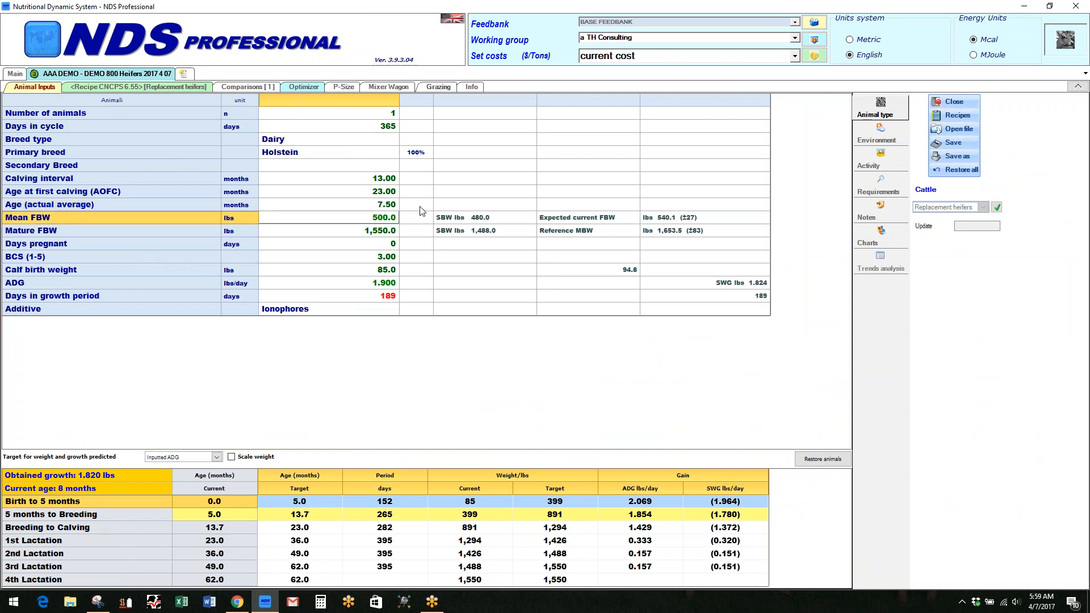
{"action": "left_click", "coordinate": [376, 284]}
{"action": "type", "text": "2"}
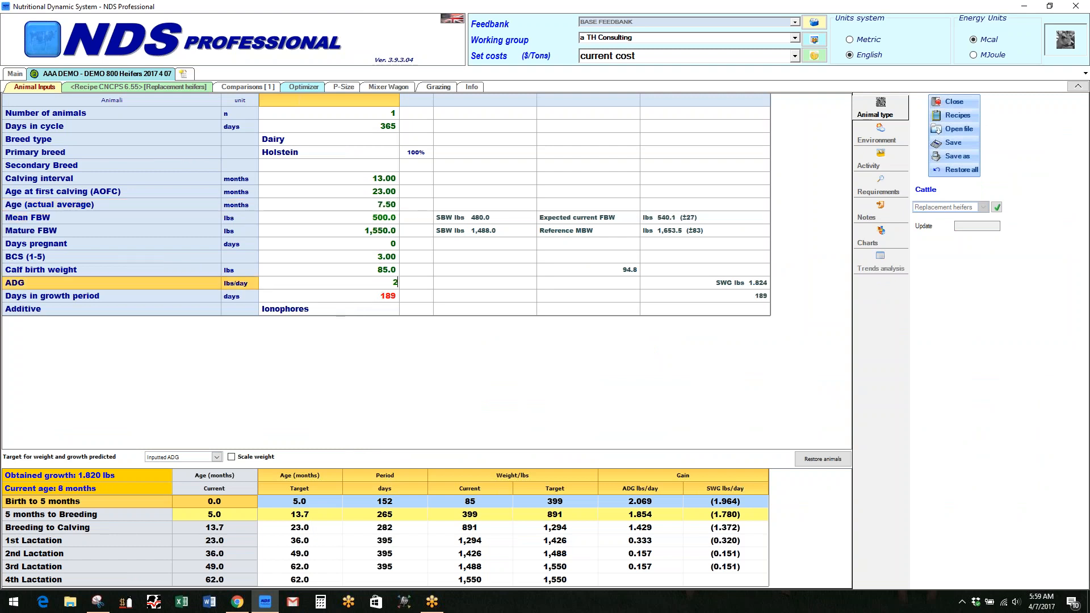
{"action": "key", "text": "Return"}
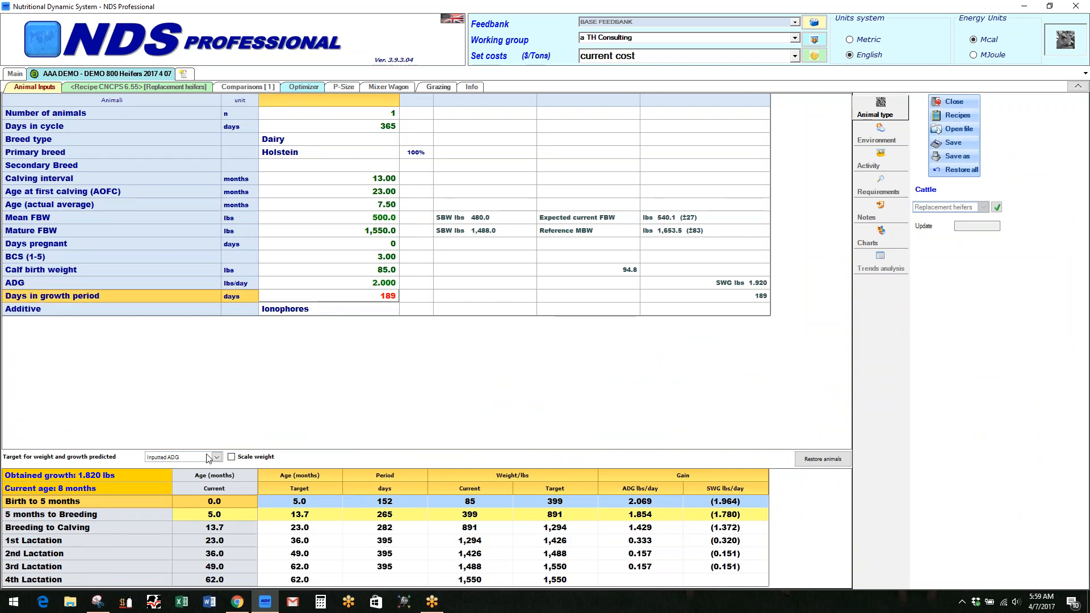
Scale the recipe's total dry matter intake to 12 lb
{"action": "left_click", "coordinate": [142, 86]}
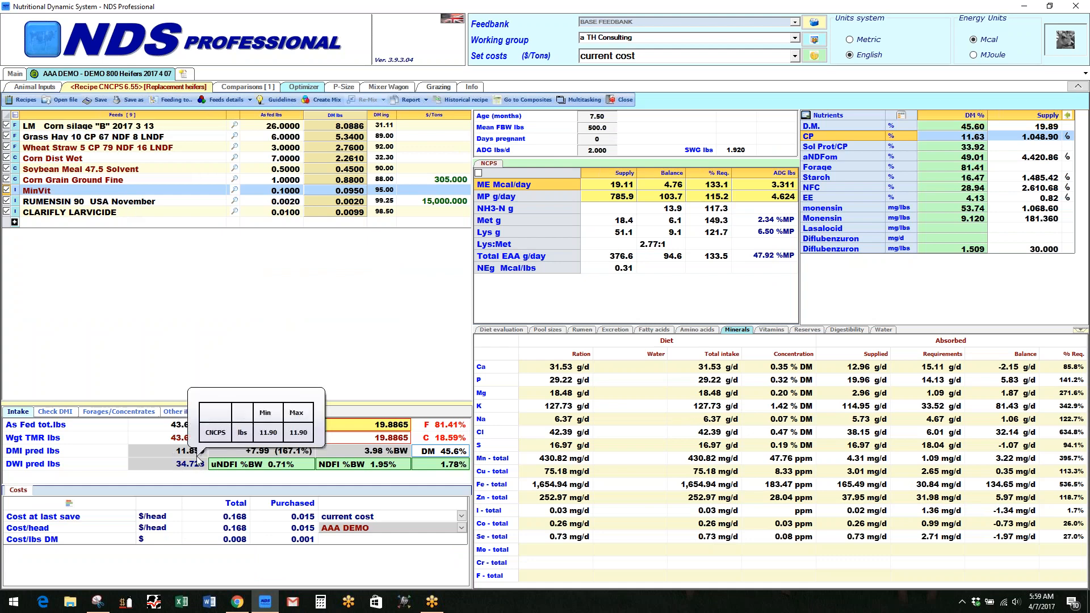
{"action": "double_click", "coordinate": [384, 426]}
{"action": "type", "text": "12"}
{"action": "key", "text": "Return"}
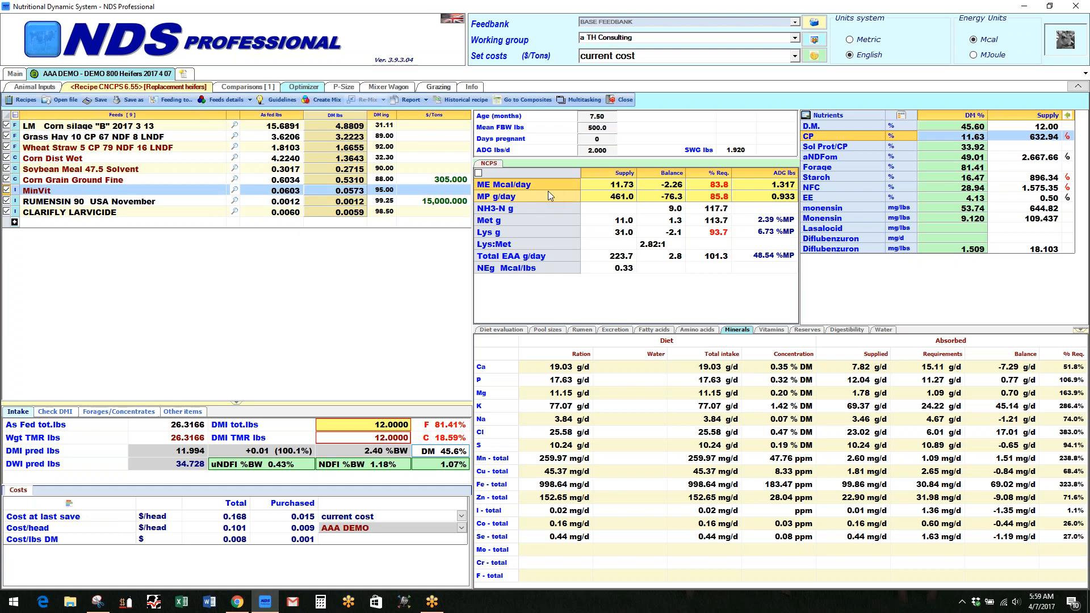
Set the as-fed amount of Soybean Meal 47.5 Solvent to 0.75 lb, then raise it to 1.5 lb
{"action": "left_click", "coordinate": [292, 169]}
{"action": "type", "text": ".75"}
{"action": "key", "text": "Up"}
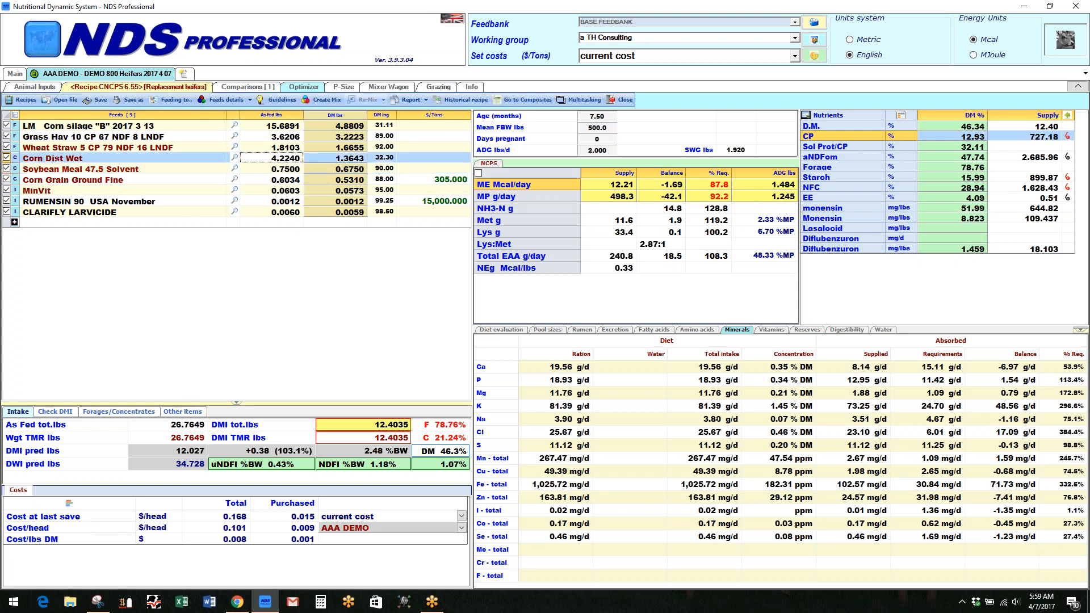
{"action": "left_click", "coordinate": [278, 170]}
{"action": "type", "text": "1"}
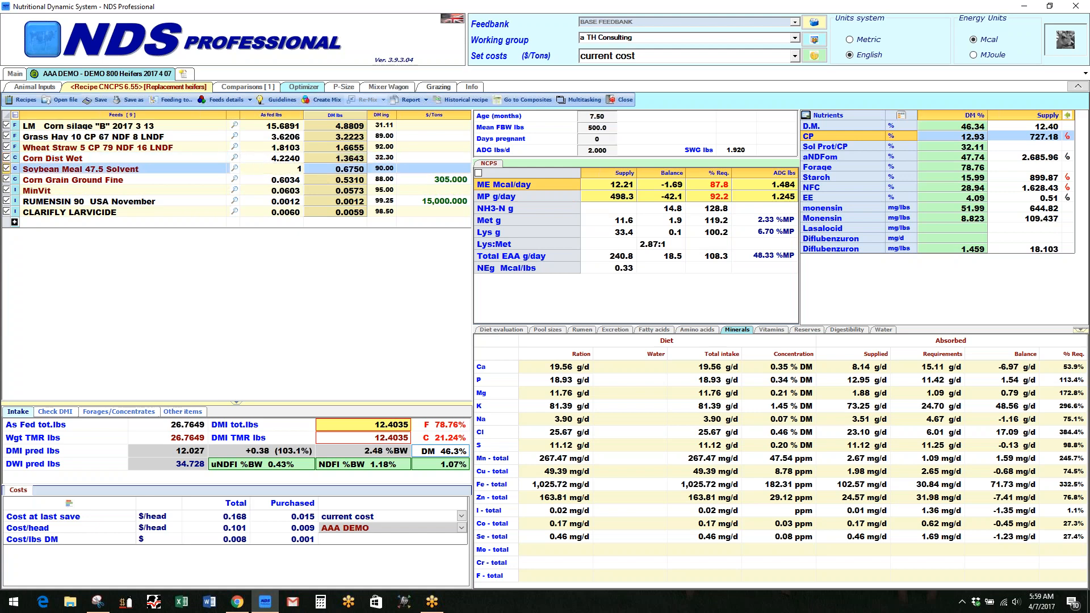
{"action": "type", "text": ".5"}
{"action": "key", "text": "Return"}
{"action": "key", "text": "Up"}
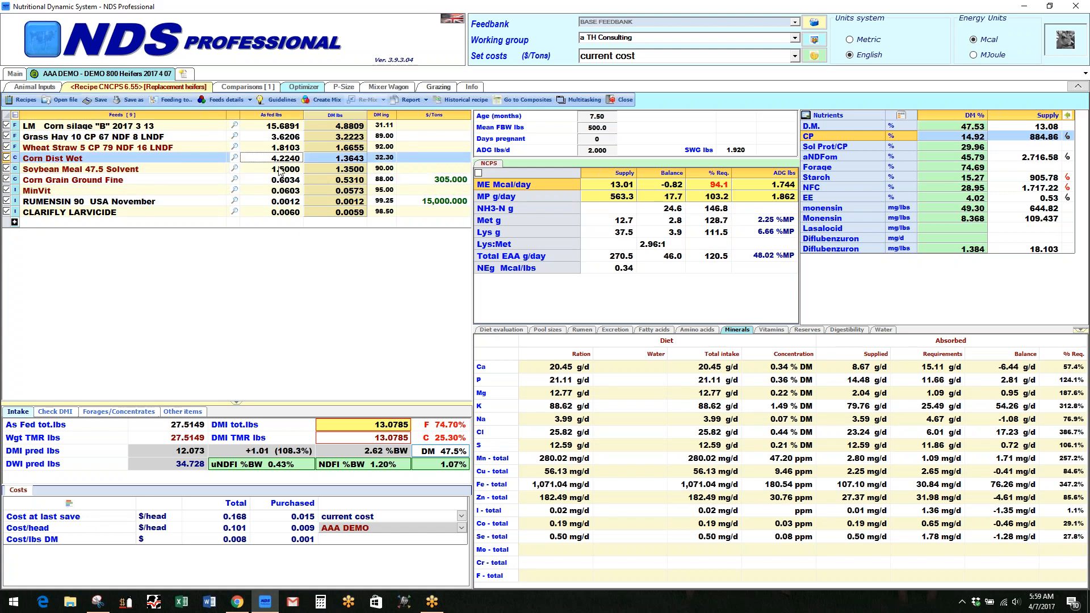
Set the as-fed amount of Corn Grain Ground Fine to 1.5 lb
{"action": "left_click", "coordinate": [282, 181]}
{"action": "type", "text": "1"}
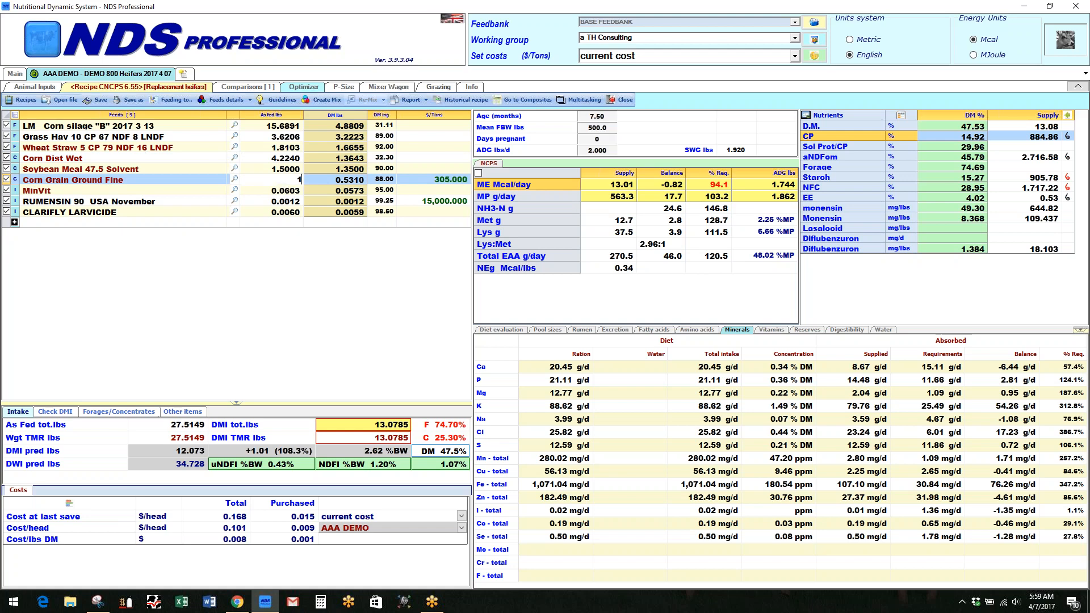
{"action": "type", "text": ".5"}
{"action": "key", "text": "Return"}
Set the as-fed amount of Corn Dist Wet to 3 lb
{"action": "key", "text": "Up"}
{"action": "key", "text": "Up"}
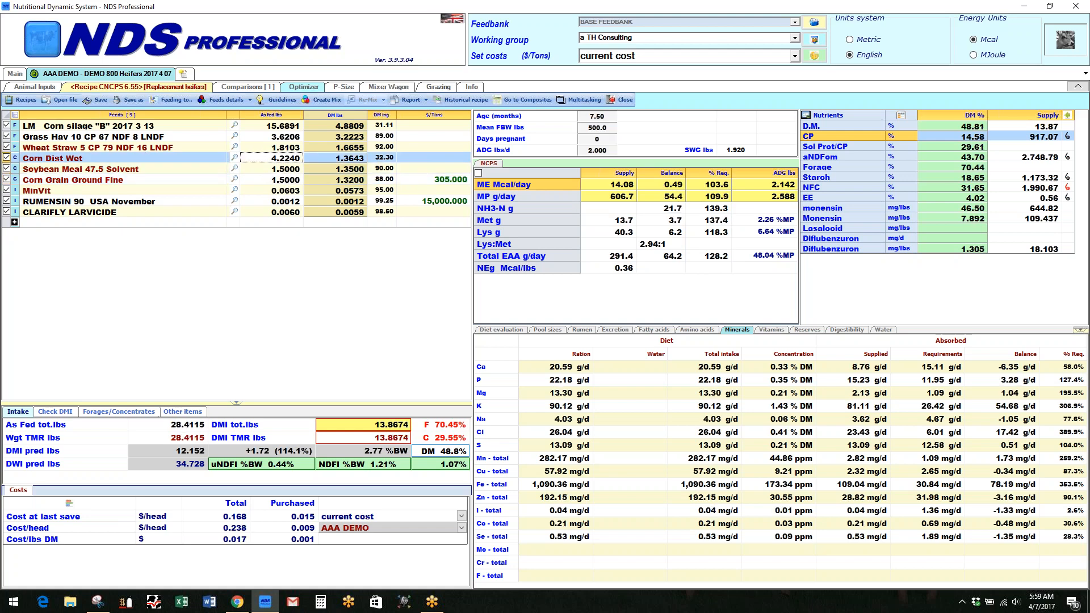
{"action": "type", "text": "3"}
{"action": "key", "text": "Return"}
{"action": "key", "text": "Up"}
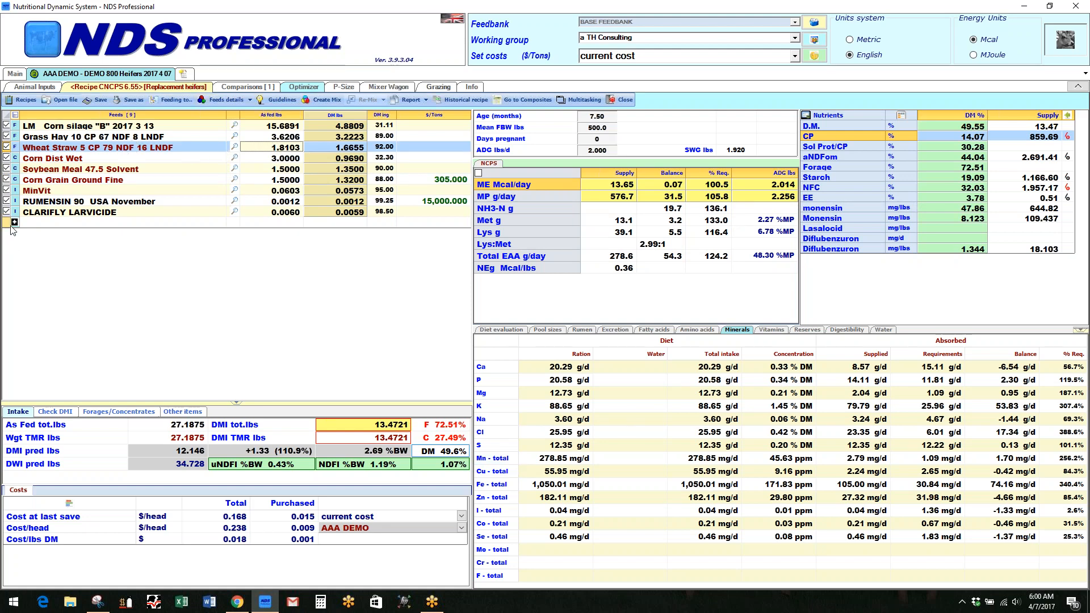
Add Alfalfa Hay 17 CP 43 NDF 20 LNDF from the CNCPS feed library to the recipe
{"action": "left_click", "coordinate": [31, 224]}
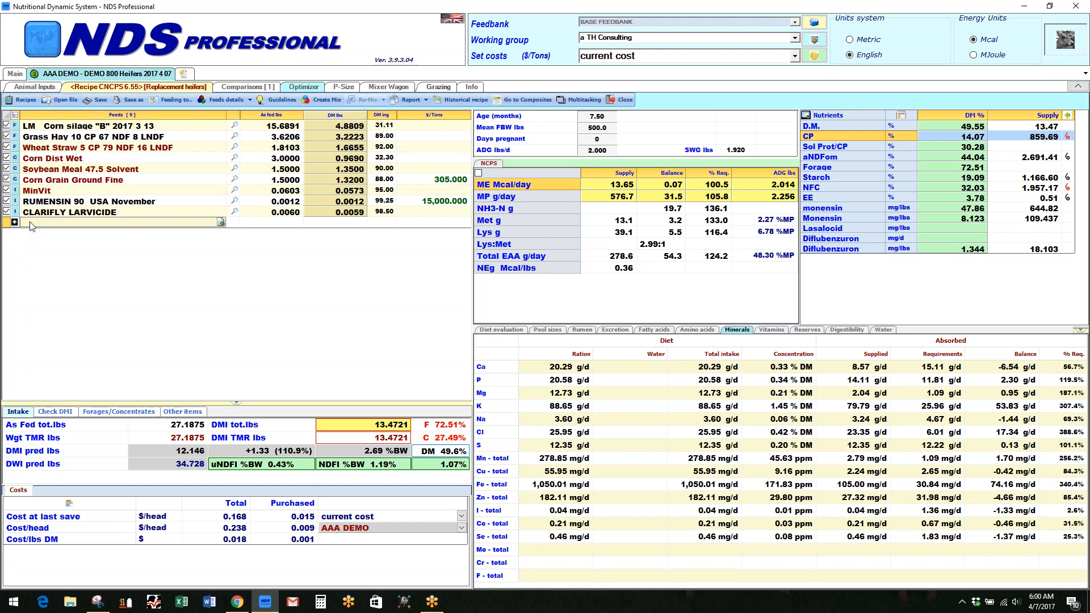
{"action": "type", "text": "alfal"}
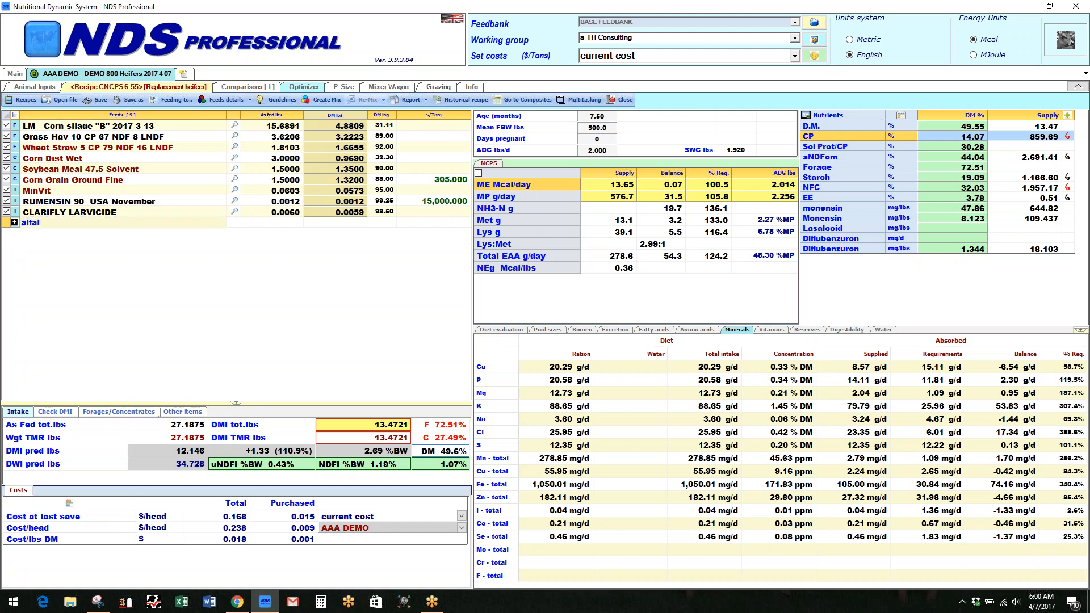
{"action": "key", "text": "Return"}
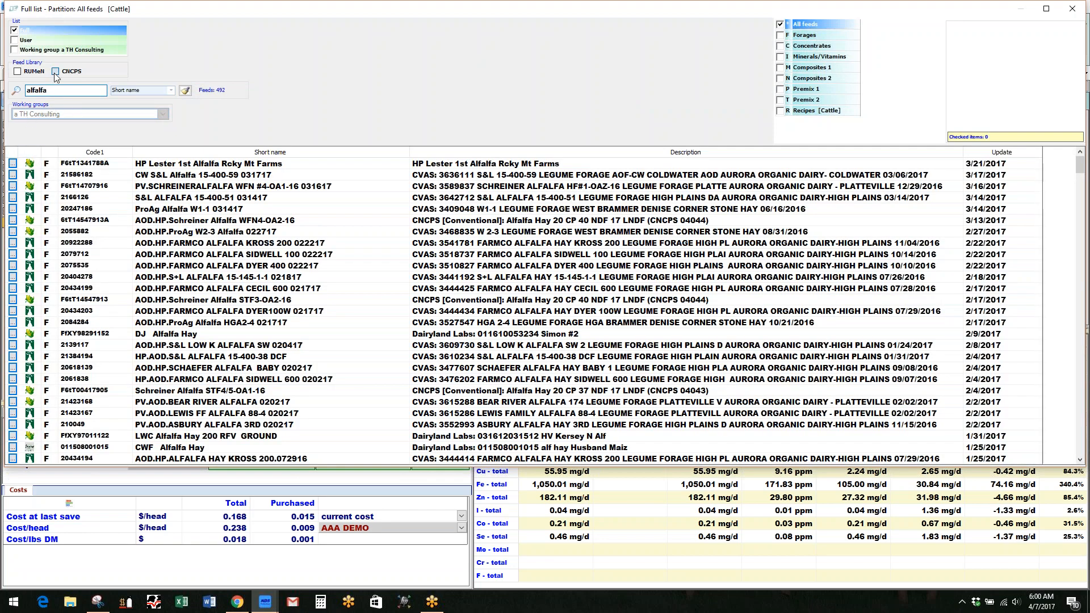
{"action": "left_click", "coordinate": [55, 71]}
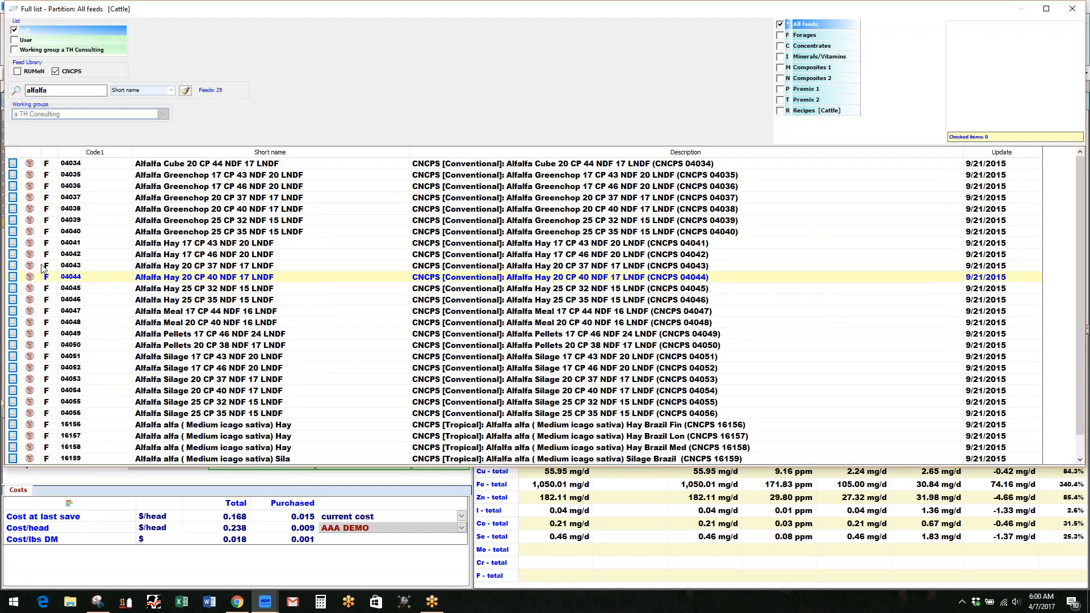
{"action": "mouse_move", "coordinate": [36, 264]}
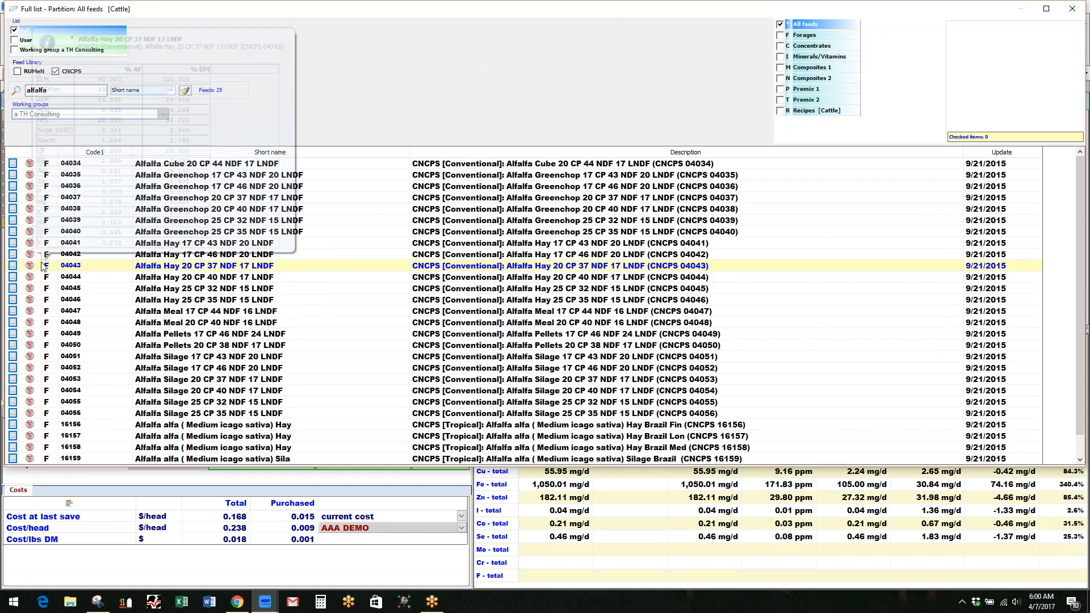
{"action": "double_click", "coordinate": [13, 244]}
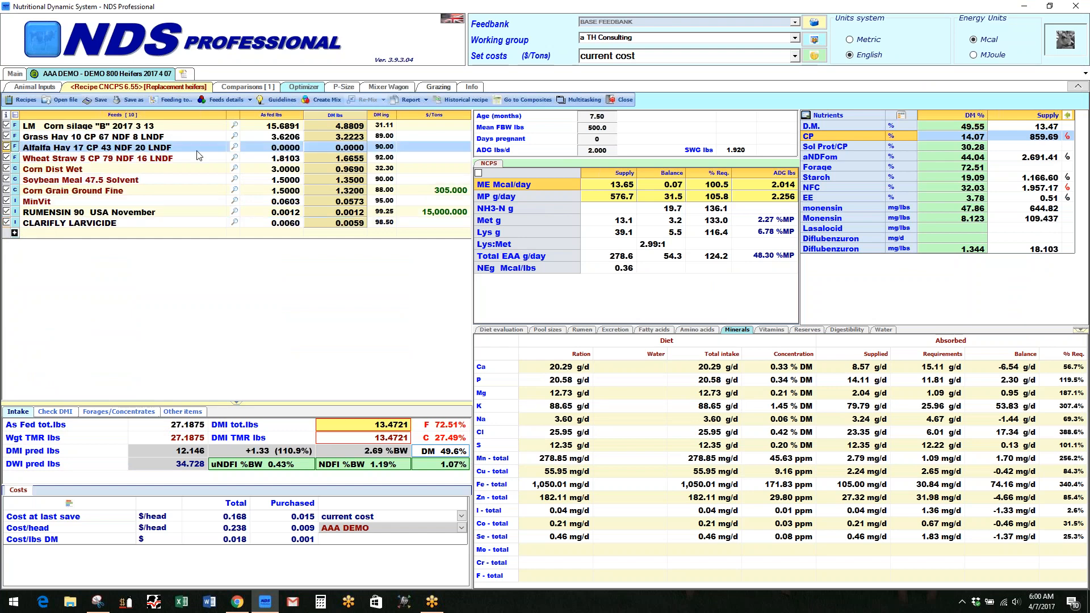
Set the as-fed amount of the alfalfa hay to 3 lb and the wheat straw to 0
{"action": "left_click", "coordinate": [291, 148]}
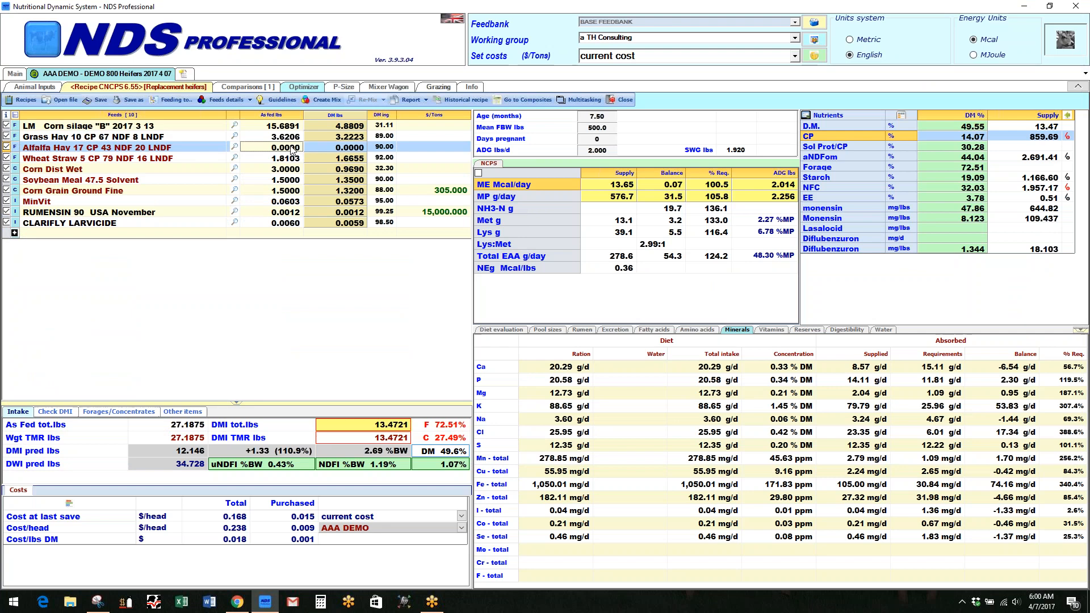
{"action": "type", "text": "3"}
{"action": "key", "text": "Return"}
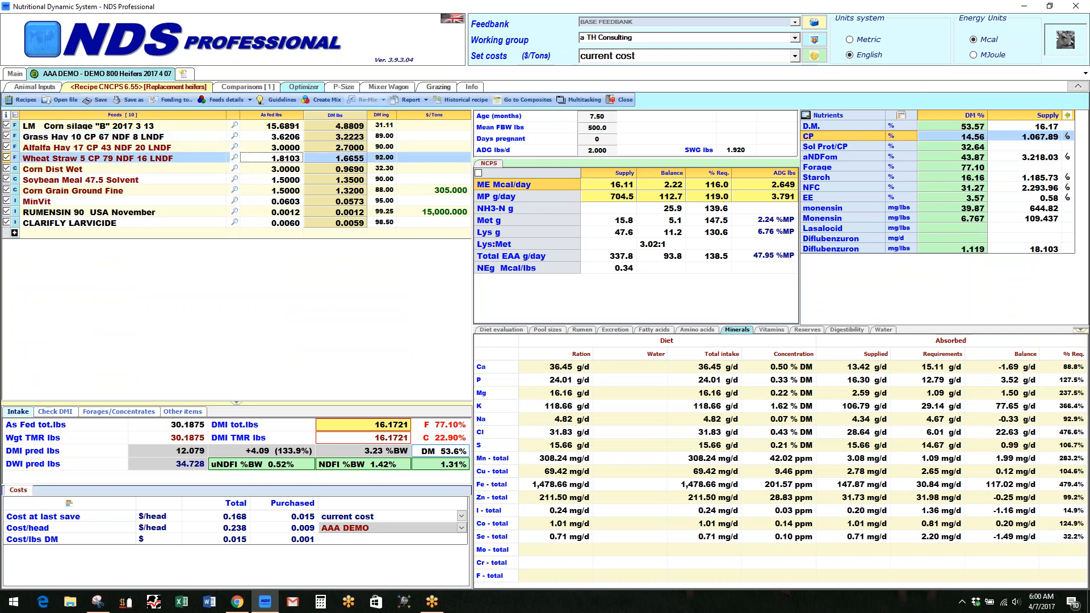
{"action": "type", "text": "0"}
{"action": "key", "text": "Return"}
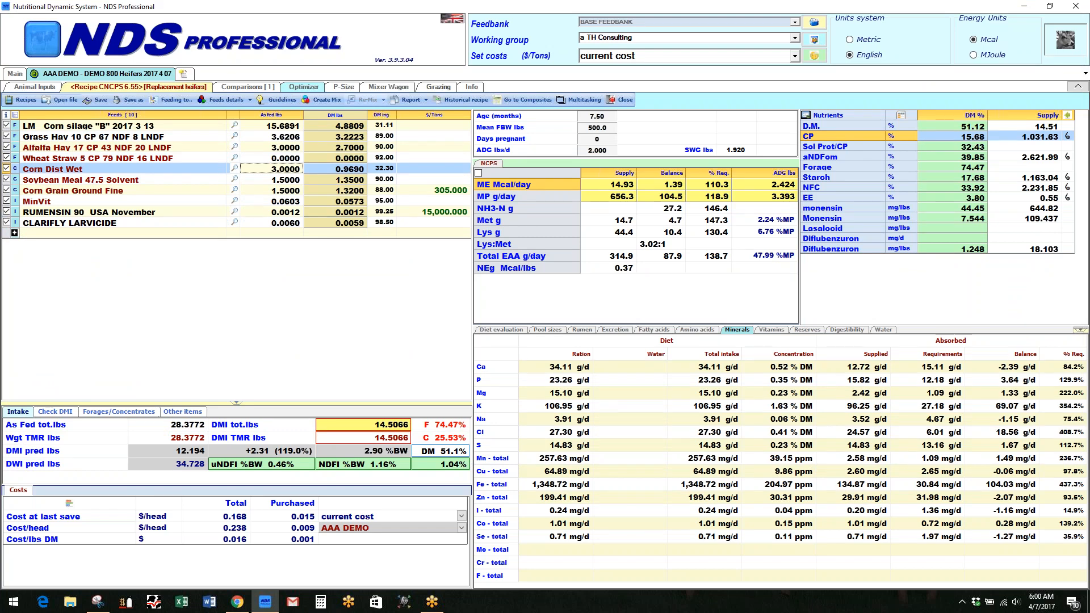
Set the as-fed amount of the LM corn silage to 12 lb
{"action": "left_click", "coordinate": [287, 126]}
{"action": "type", "text": "12"}
{"action": "key", "text": "Return"}
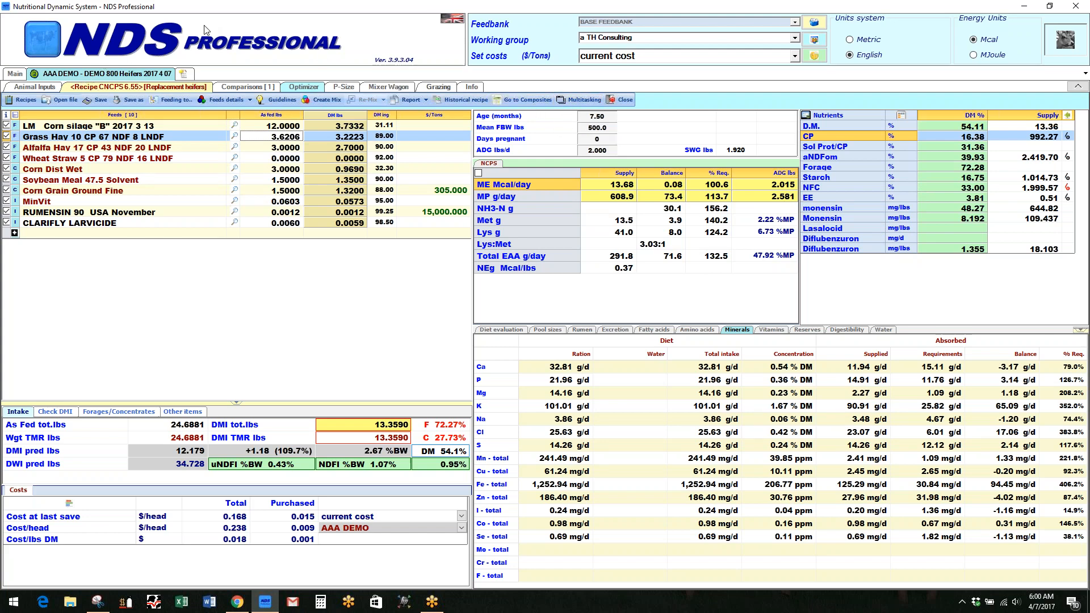
Start saving the ration as a new recipe with the personal name DEMO 500 Heifers 2017 4 07
{"action": "left_click", "coordinate": [123, 100]}
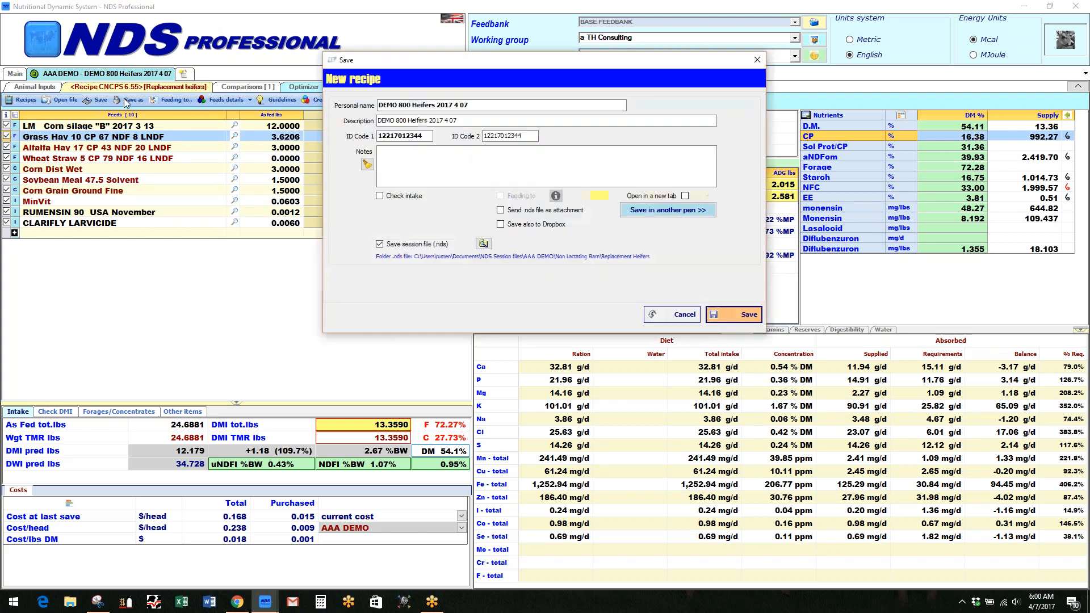
{"action": "left_click", "coordinate": [411, 106]}
{"action": "key", "text": "BackSpace"}
{"action": "key", "text": "BackSpace"}
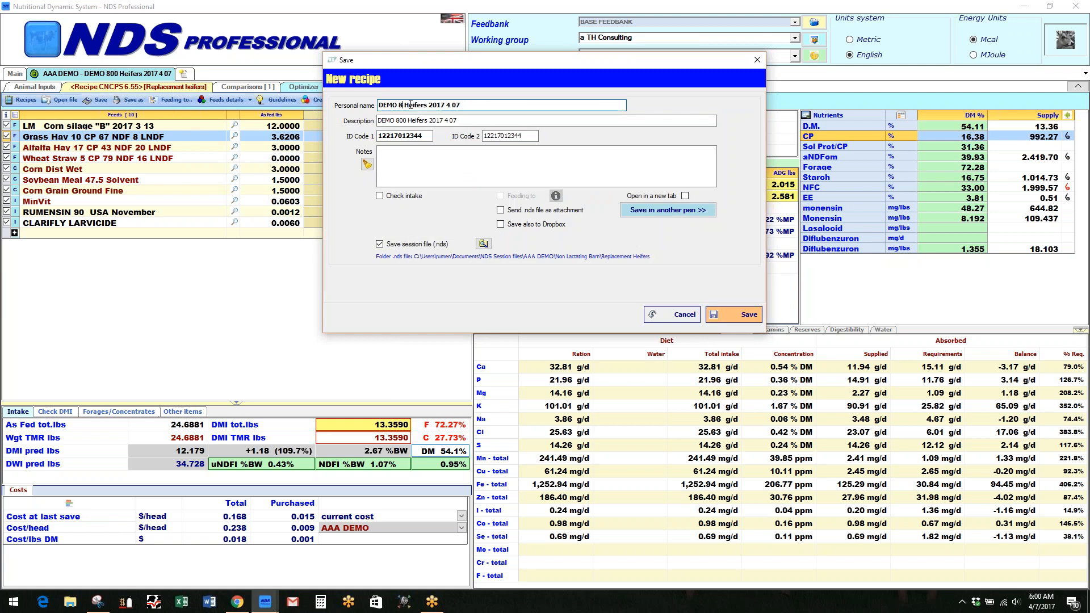
{"action": "key", "text": "BackSpace"}
{"action": "type", "text": "500"}
{"action": "key", "text": "Tab"}
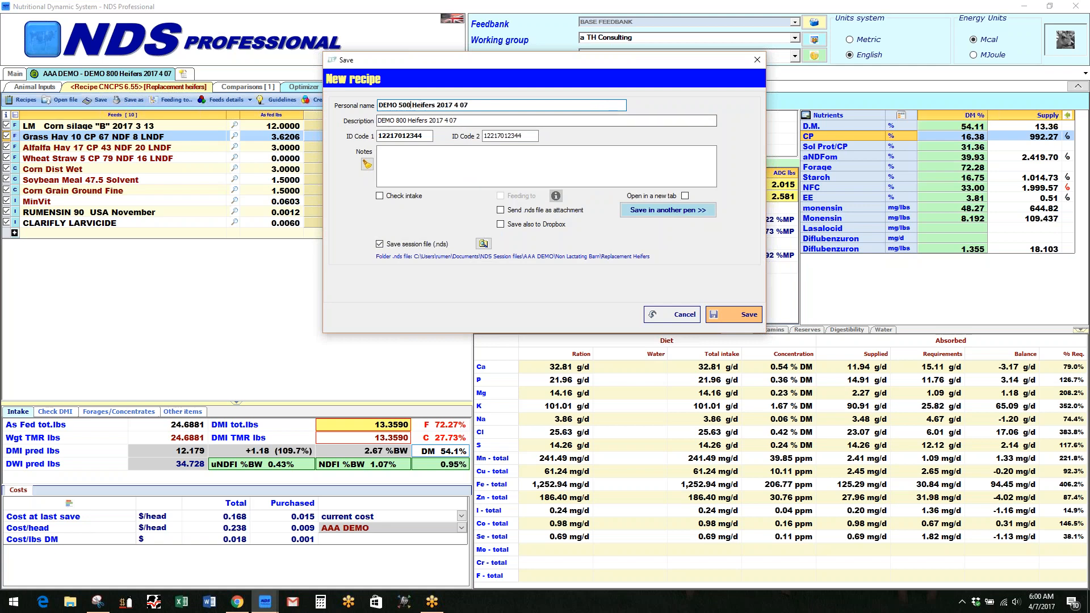
{"action": "key", "text": "BackSpace"}
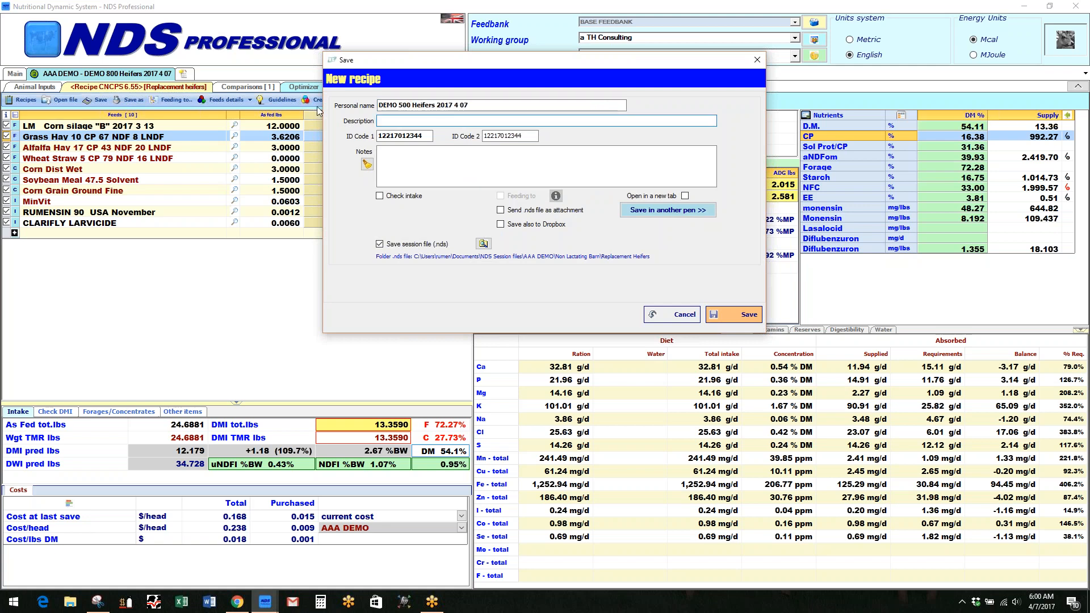
{"action": "left_click", "coordinate": [478, 104]}
{"action": "key", "text": "Tab"}
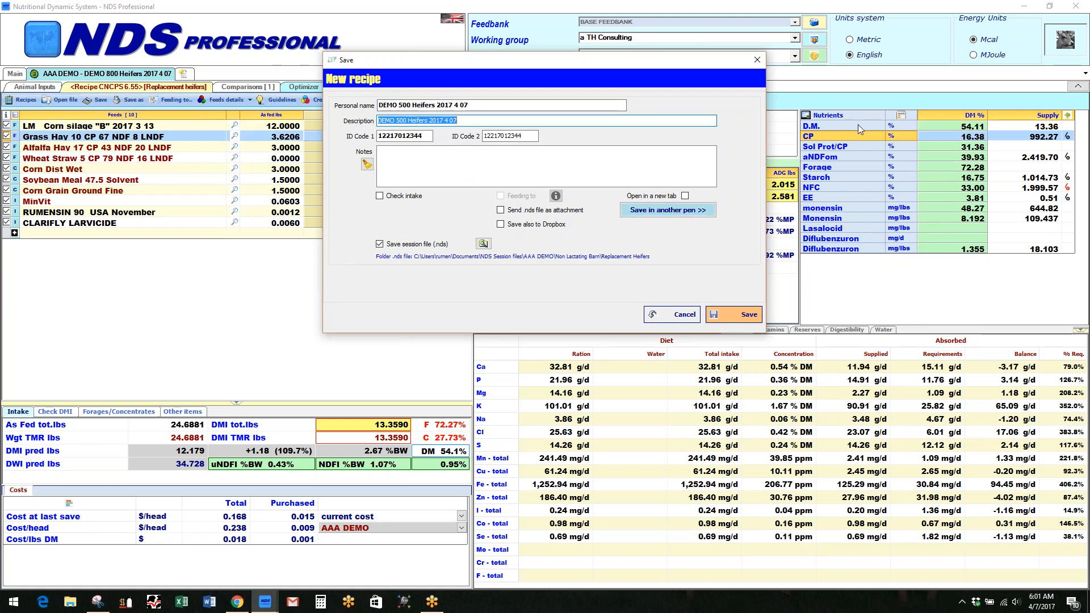
Choose the Replacement Heifers pen in the Non Lactating Barn as the destination and save the new recipe there
{"action": "left_click", "coordinate": [656, 213]}
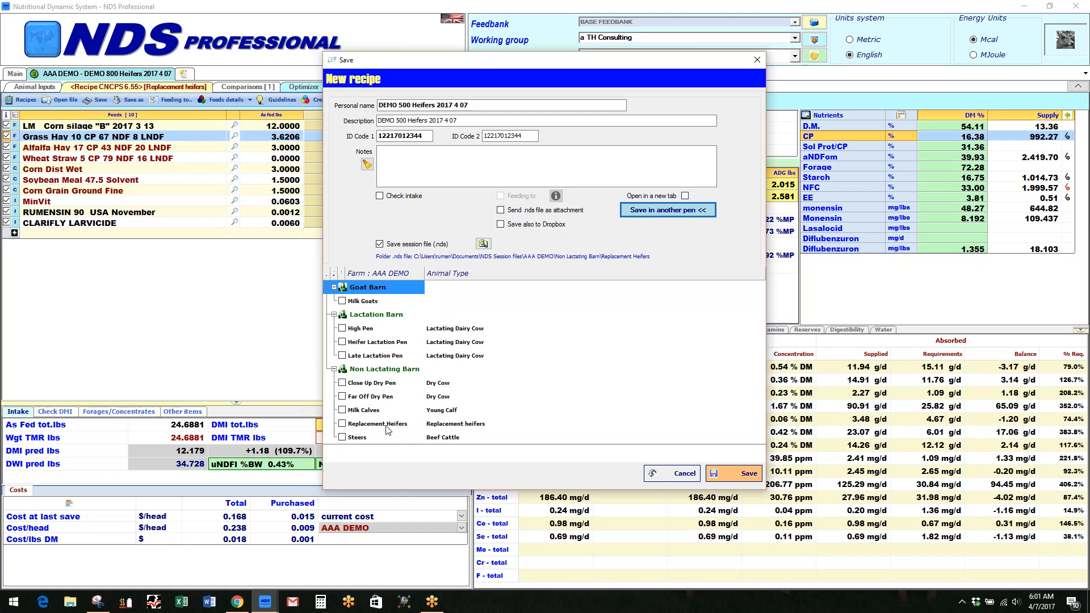
{"action": "left_click", "coordinate": [343, 437]}
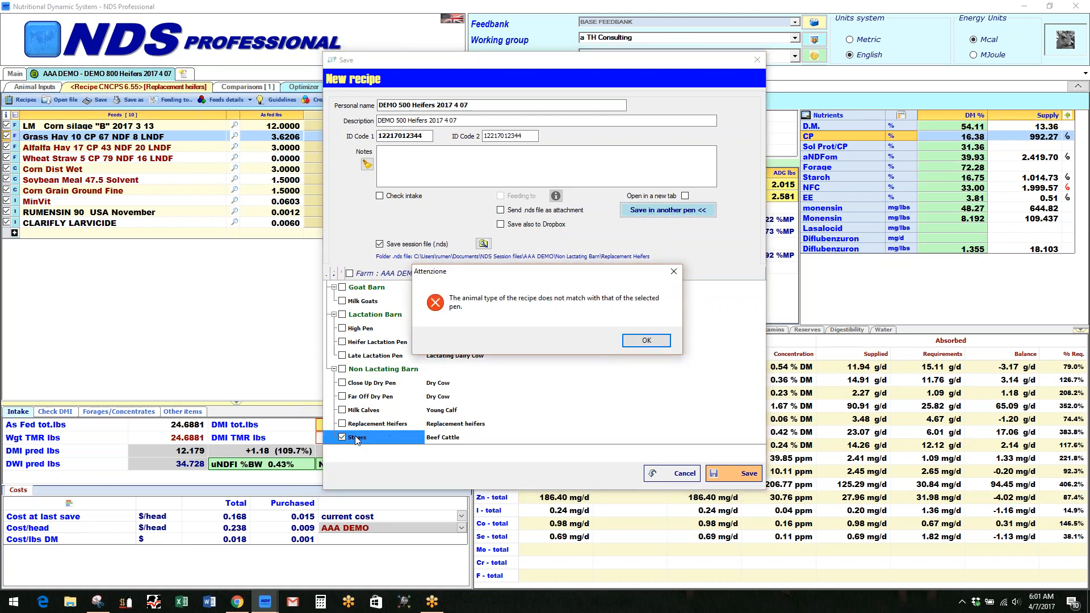
{"action": "left_click", "coordinate": [654, 346]}
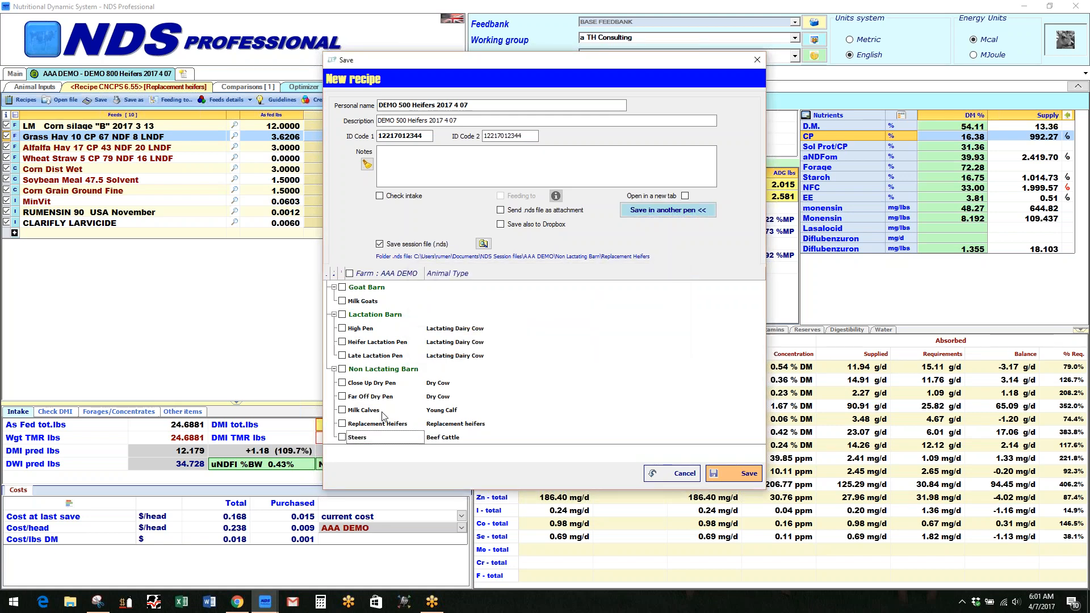
{"action": "left_click", "coordinate": [343, 424]}
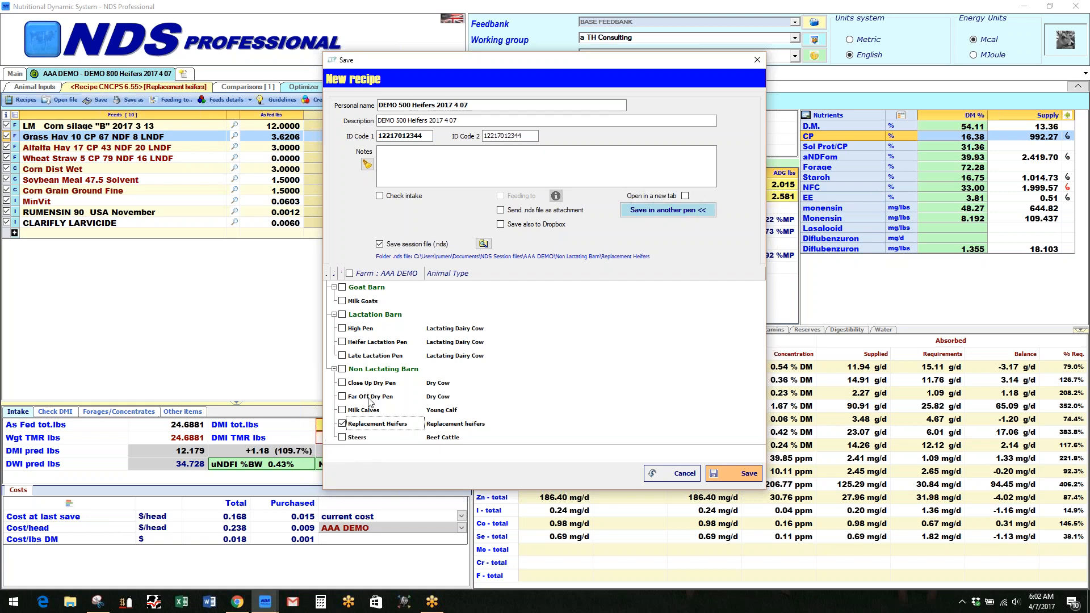
{"action": "left_click", "coordinate": [741, 475]}
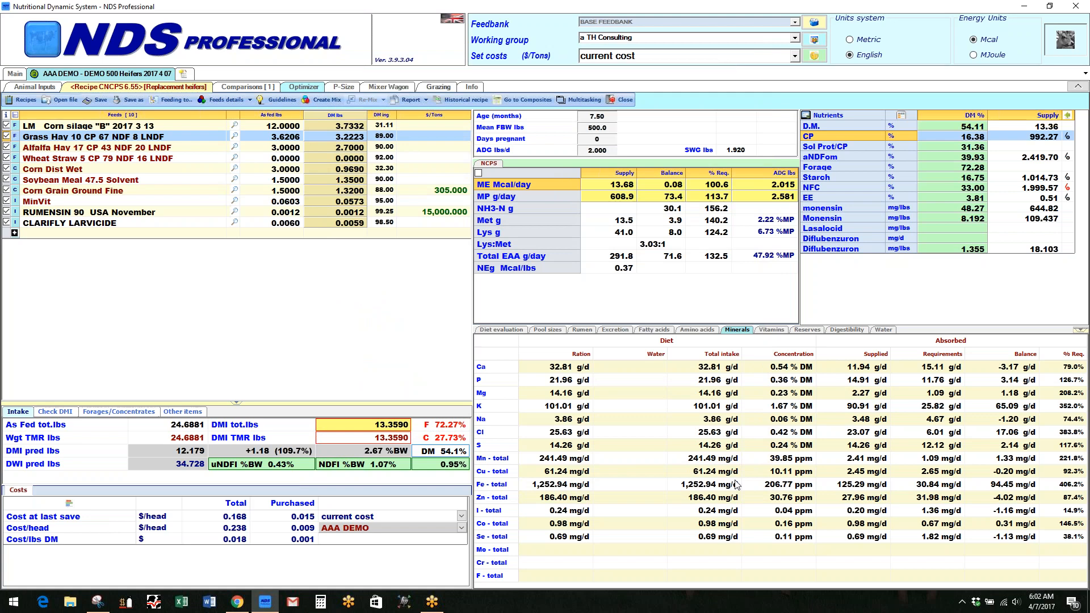
Examine the rumen evaluation and the average daily gain allowed by ME and MP
{"action": "left_click", "coordinate": [580, 330]}
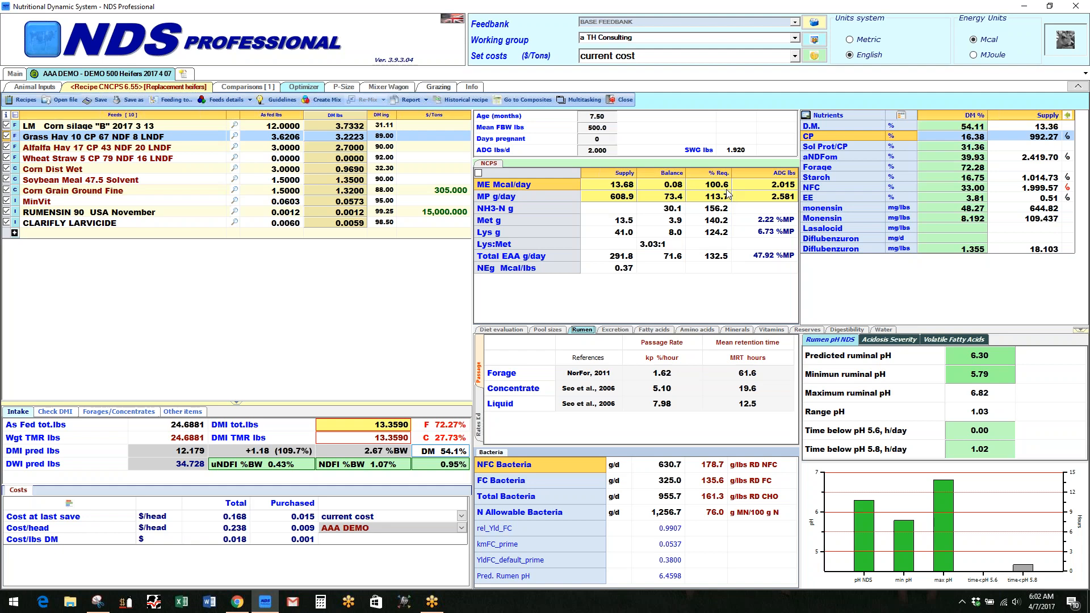
{"action": "mouse_move", "coordinate": [745, 185]}
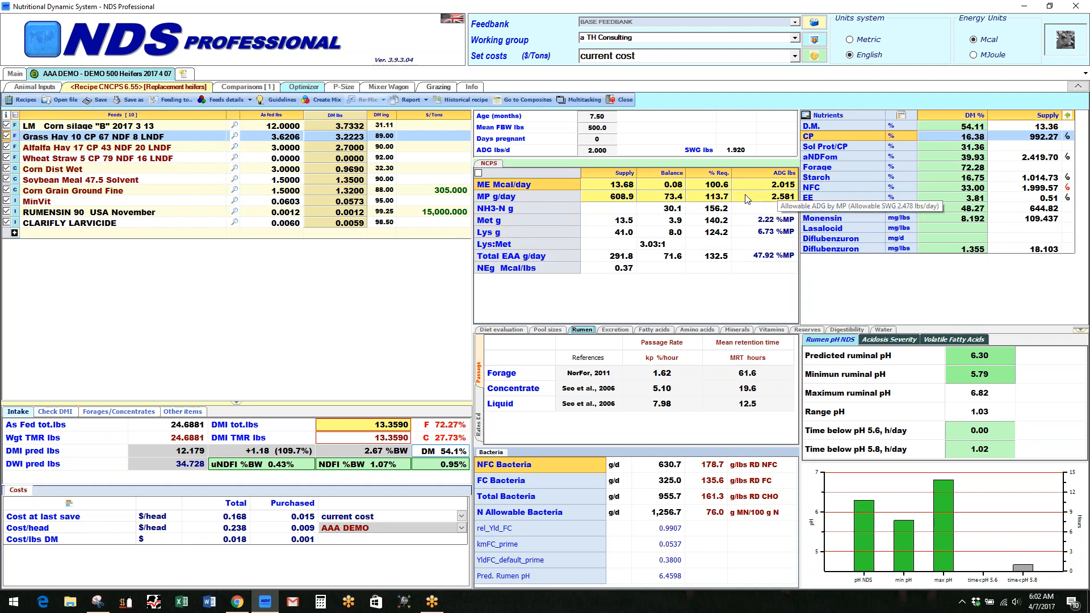
{"action": "mouse_move", "coordinate": [773, 197]}
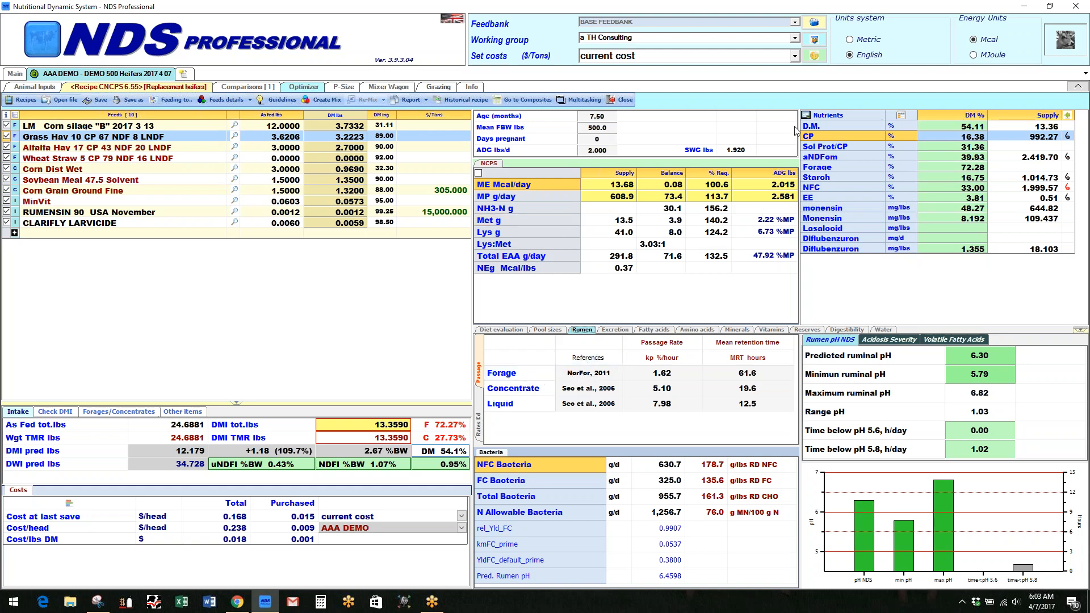
{"action": "left_click", "coordinate": [758, 185]}
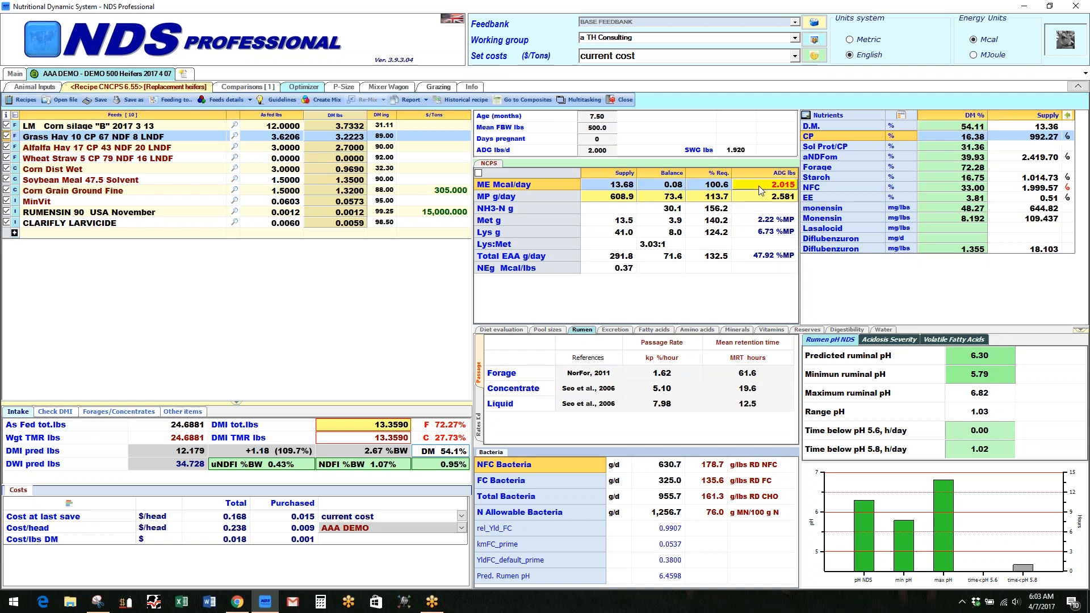